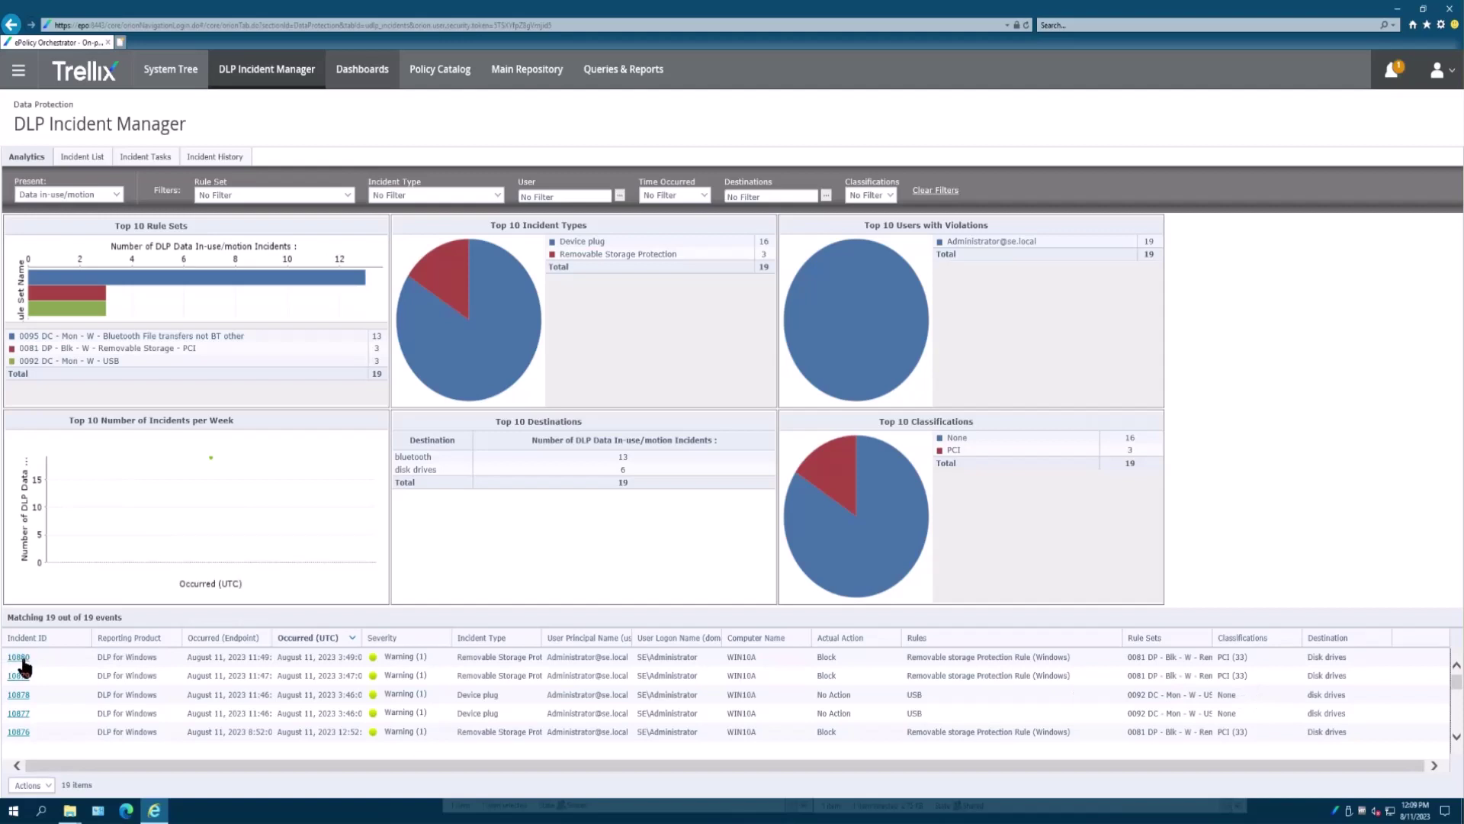
Open incident 10880's details page, showing its sample-data.csv evidence entry
{"action": "left_click", "coordinate": [23, 659]}
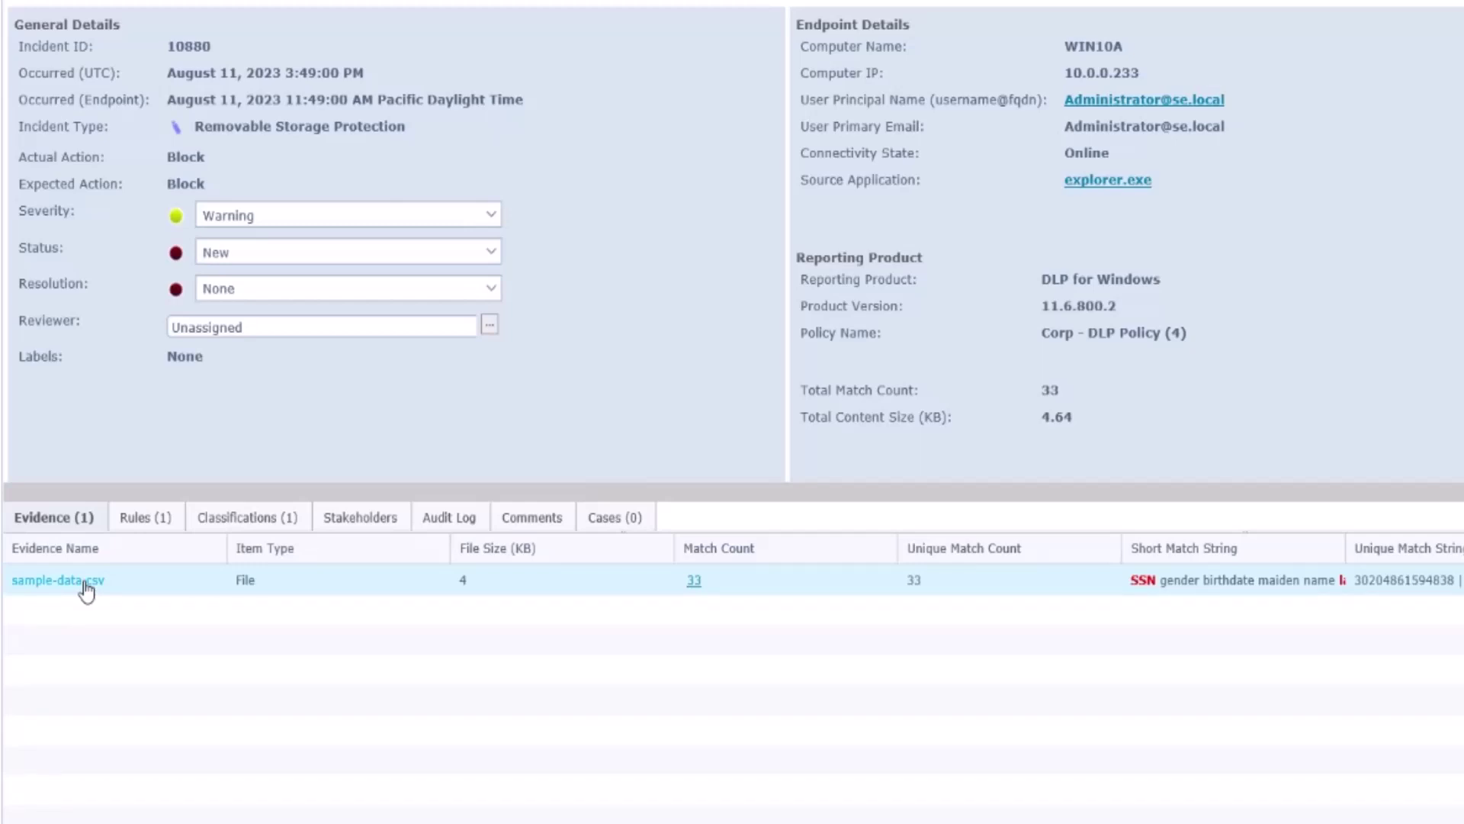
{"action": "right_click", "coordinate": [87, 589]}
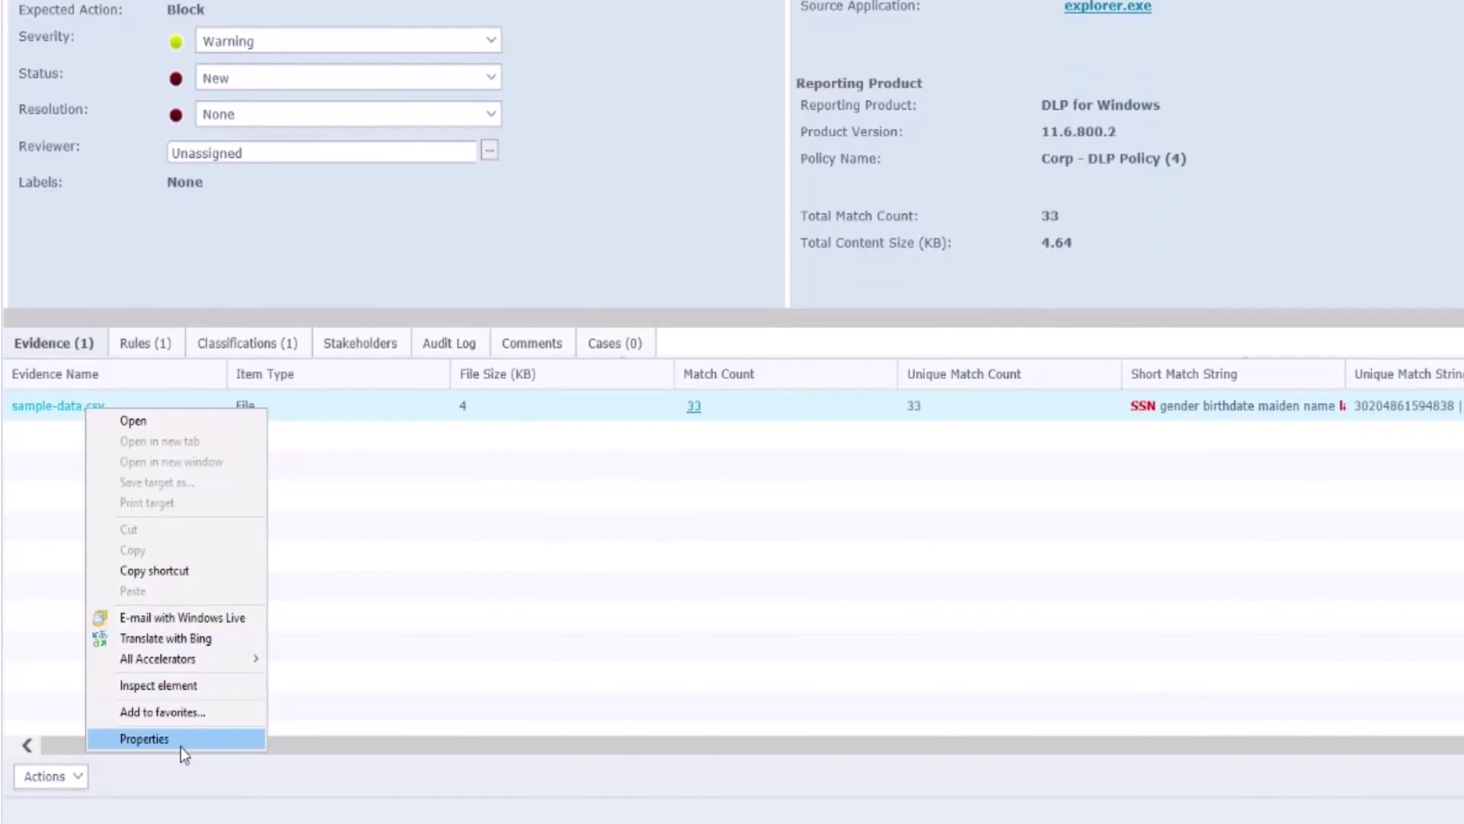
{"action": "left_click", "coordinate": [182, 741]}
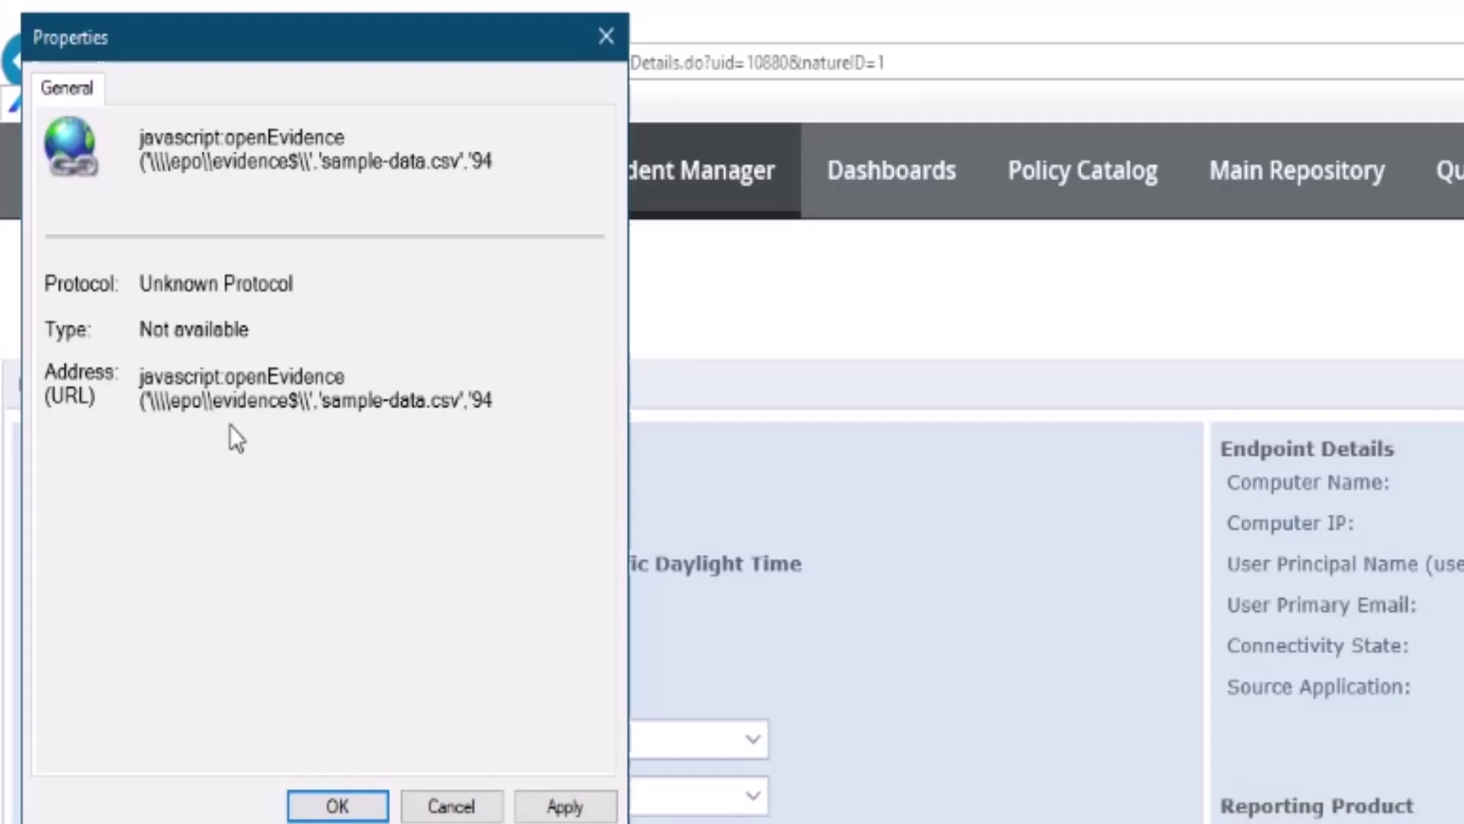
{"action": "left_click", "coordinate": [342, 398]}
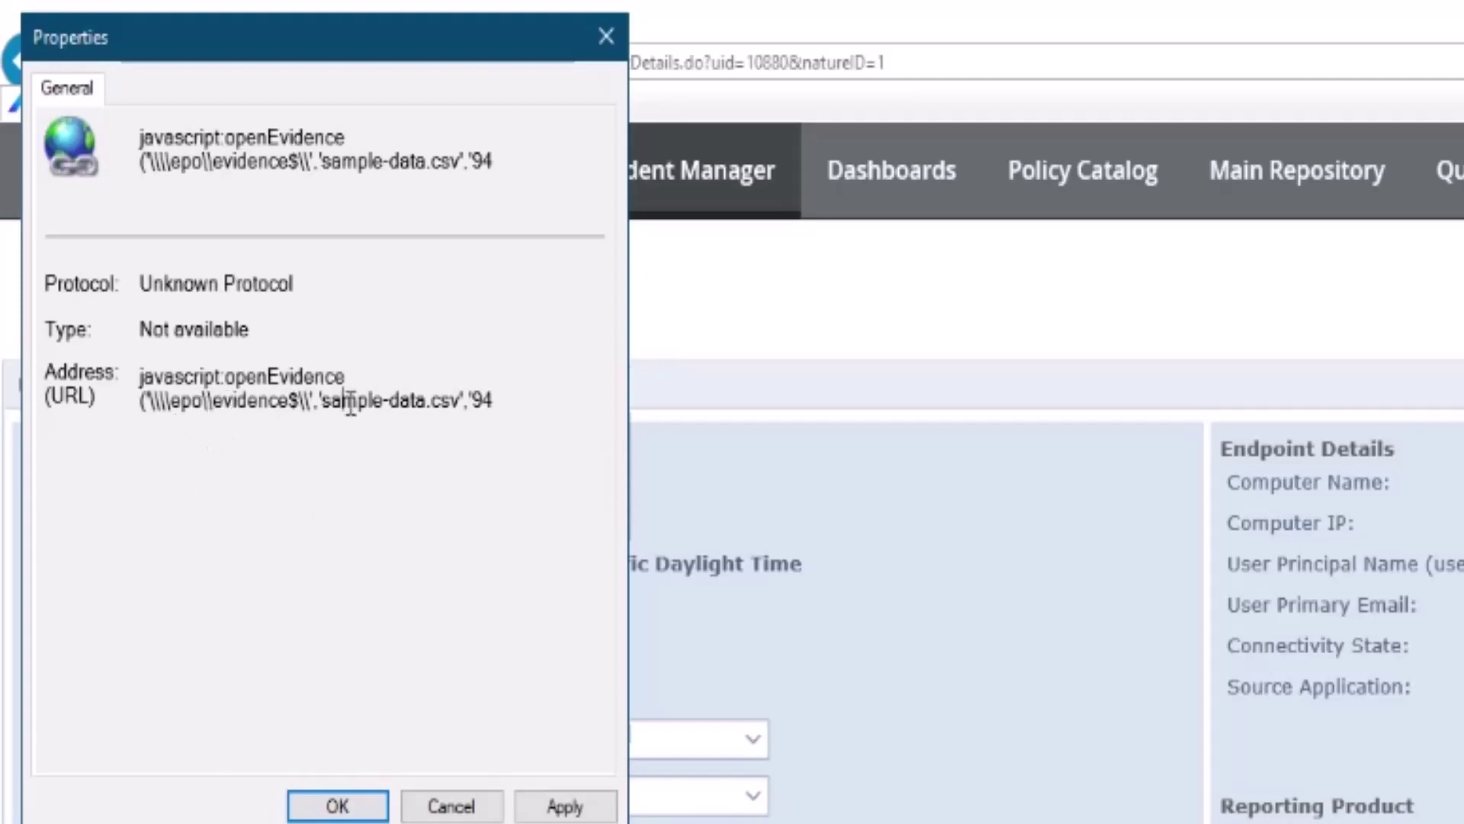
{"action": "scroll", "coordinate": [493, 397], "scroll_direction": "down", "scroll_amount": 1}
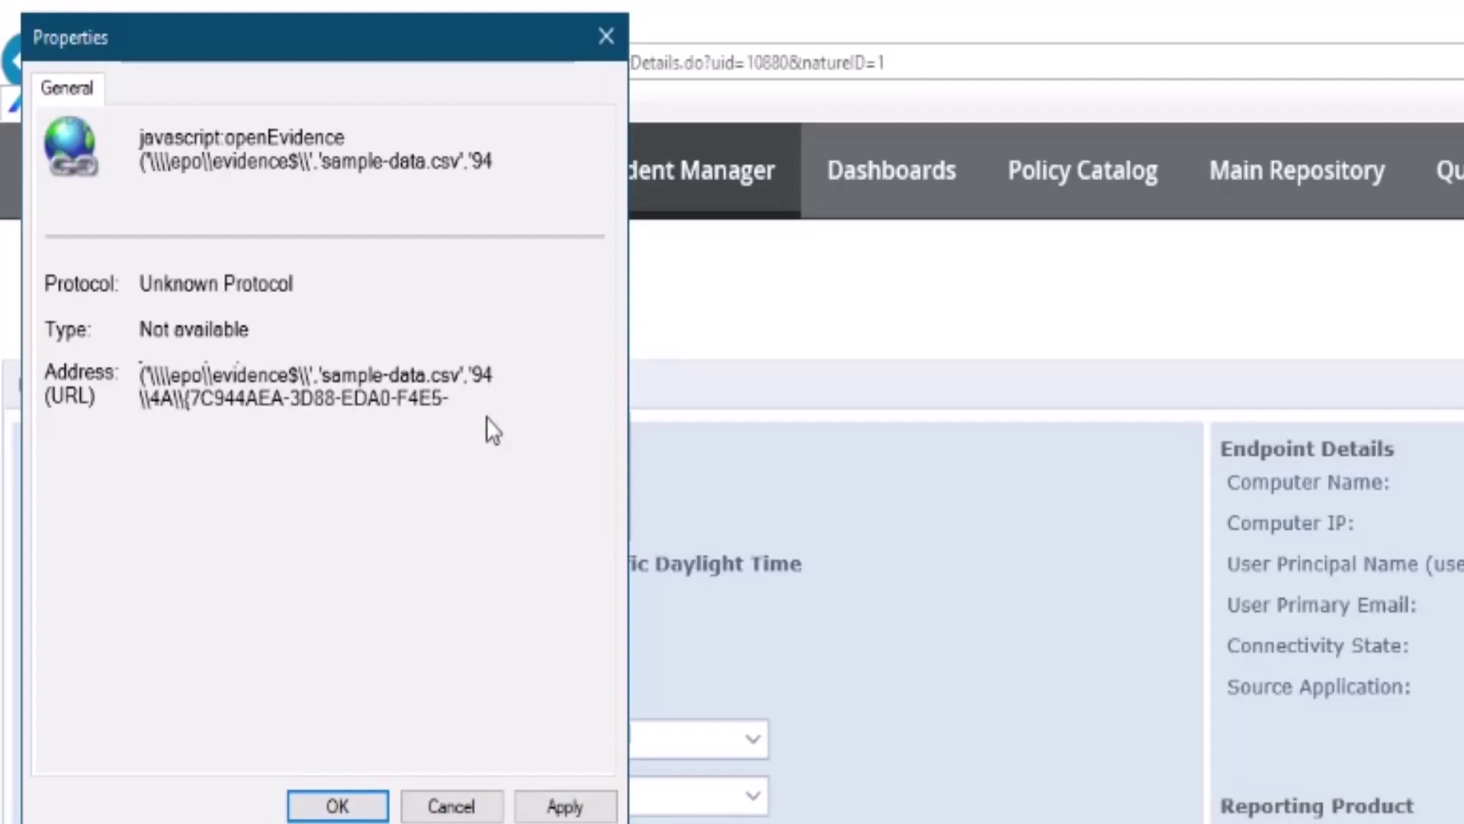
{"action": "scroll", "coordinate": [473, 400], "scroll_direction": "down", "scroll_amount": 1}
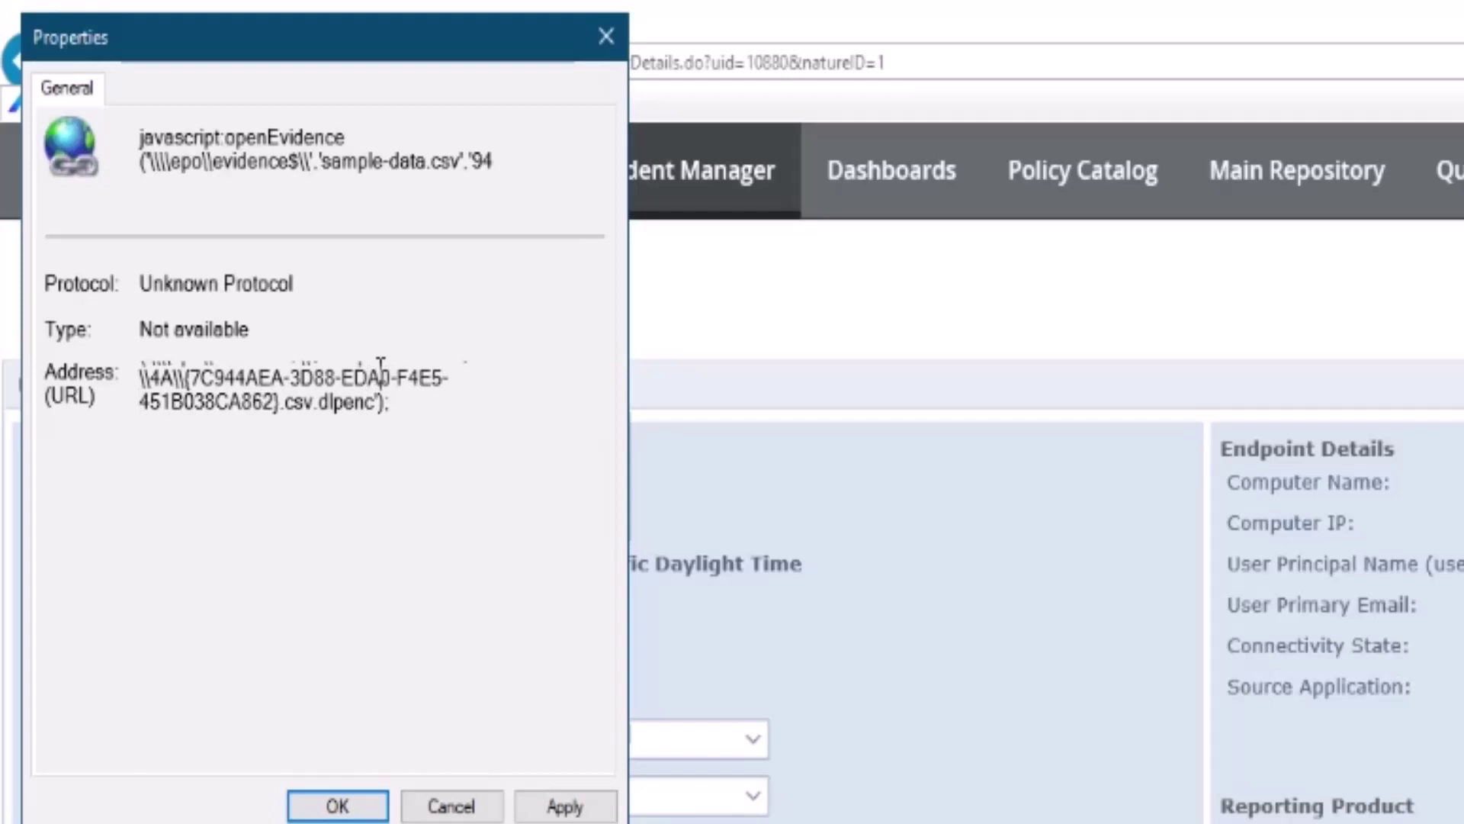
{"action": "scroll", "coordinate": [369, 363], "scroll_direction": "up", "scroll_amount": 1}
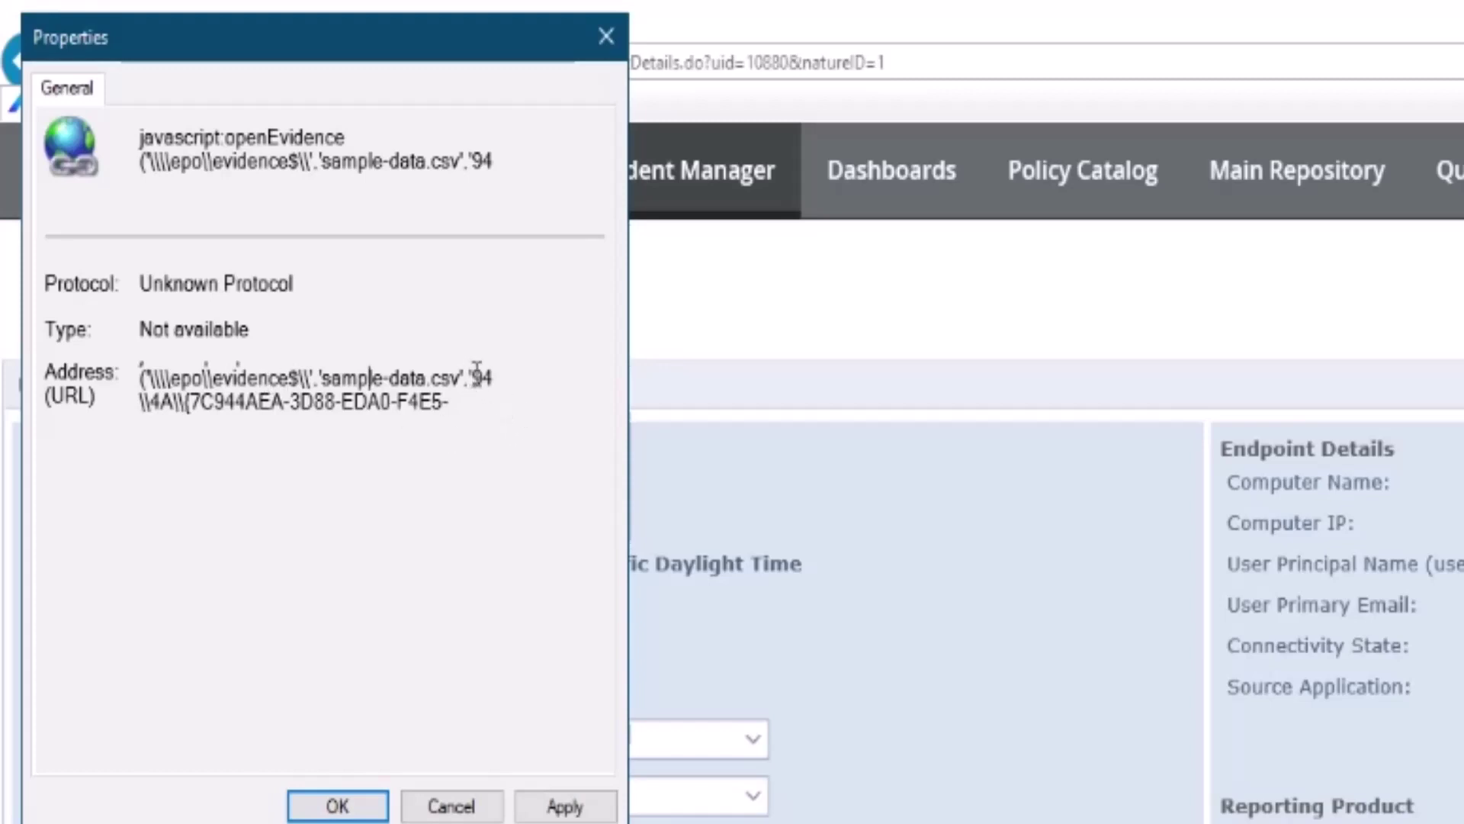
{"action": "left_click_drag", "start_coordinate": [472, 378], "coordinate": [510, 398]}
{"action": "left_click", "coordinate": [461, 807]}
{"action": "left_click", "coordinate": [460, 802]}
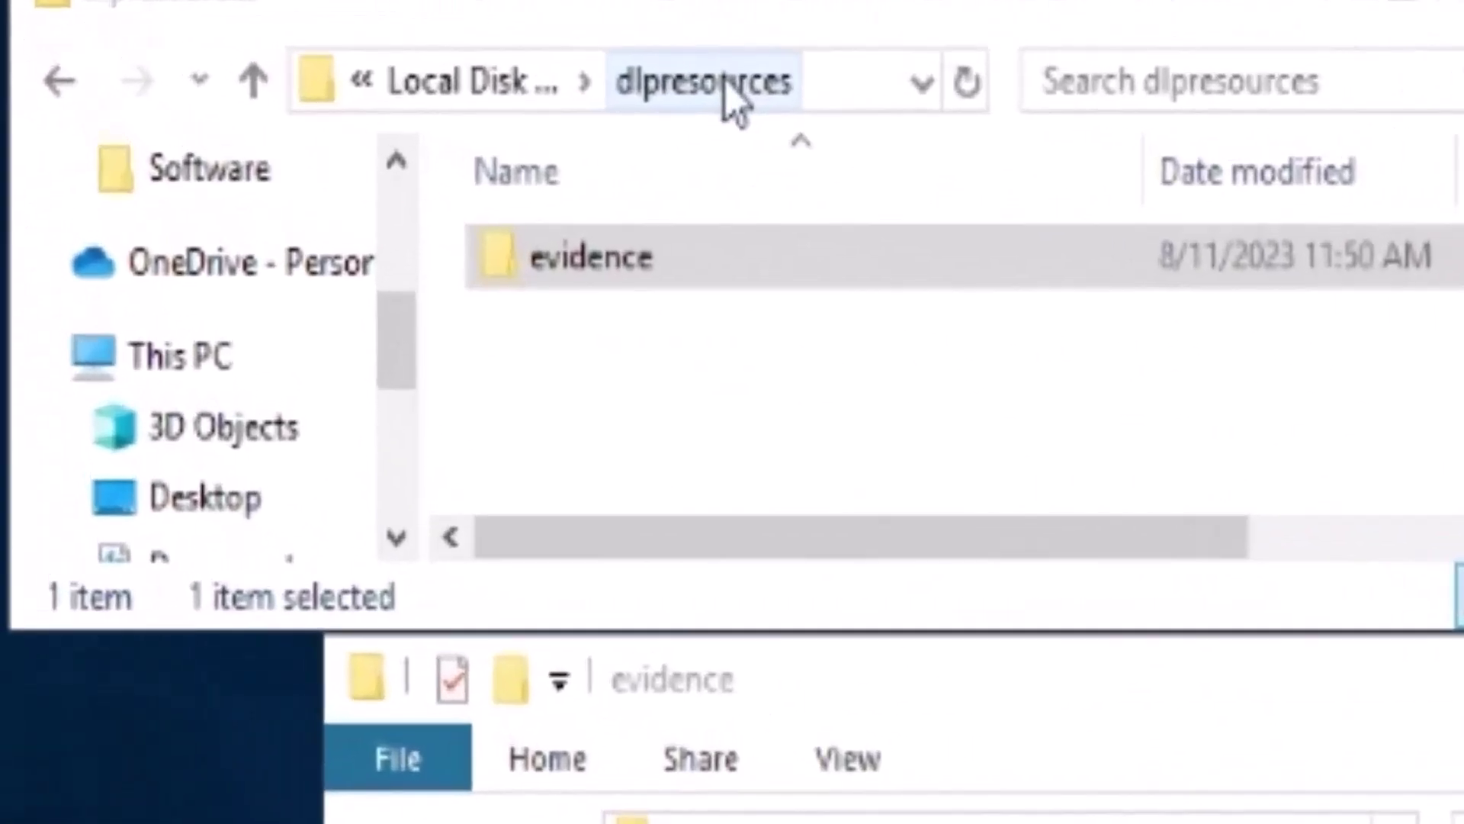
Browse C:\dlpresources\evidence into 94\4A to its encrypted evidence file, then select folders 94 and 99
{"action": "left_click", "coordinate": [627, 267]}
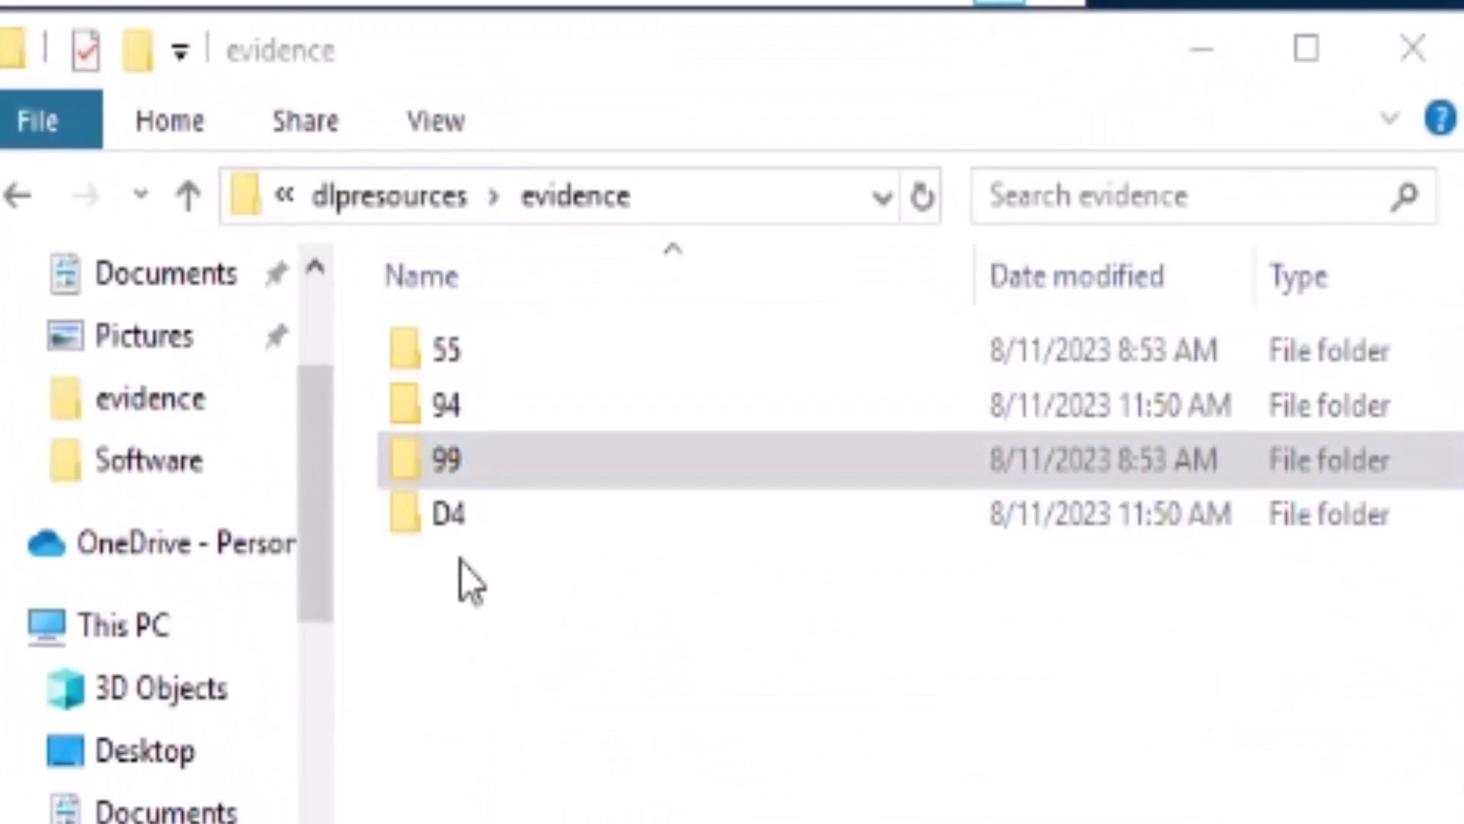
{"action": "left_click", "coordinate": [465, 416]}
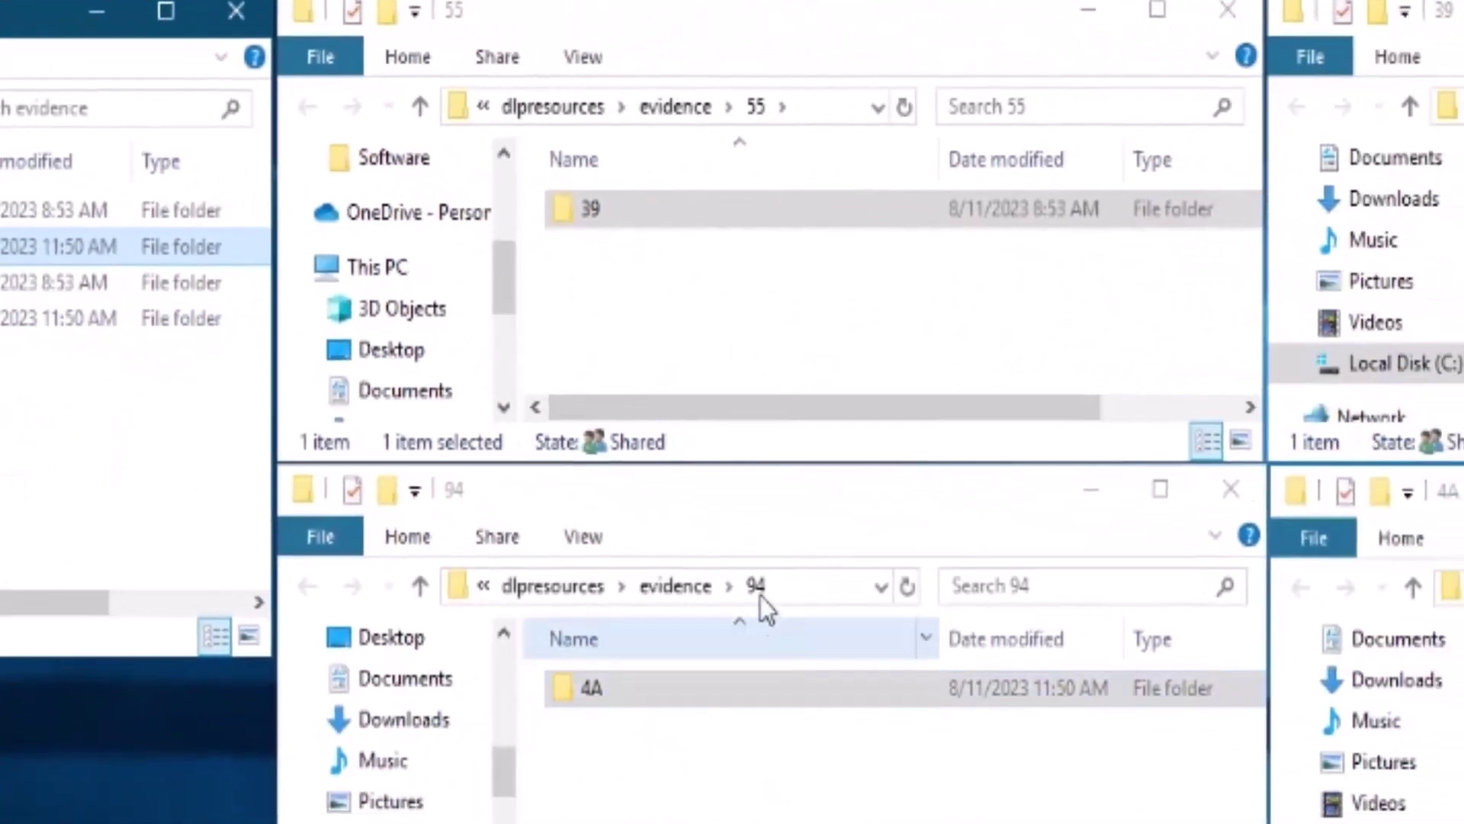
{"action": "left_click", "coordinate": [587, 688]}
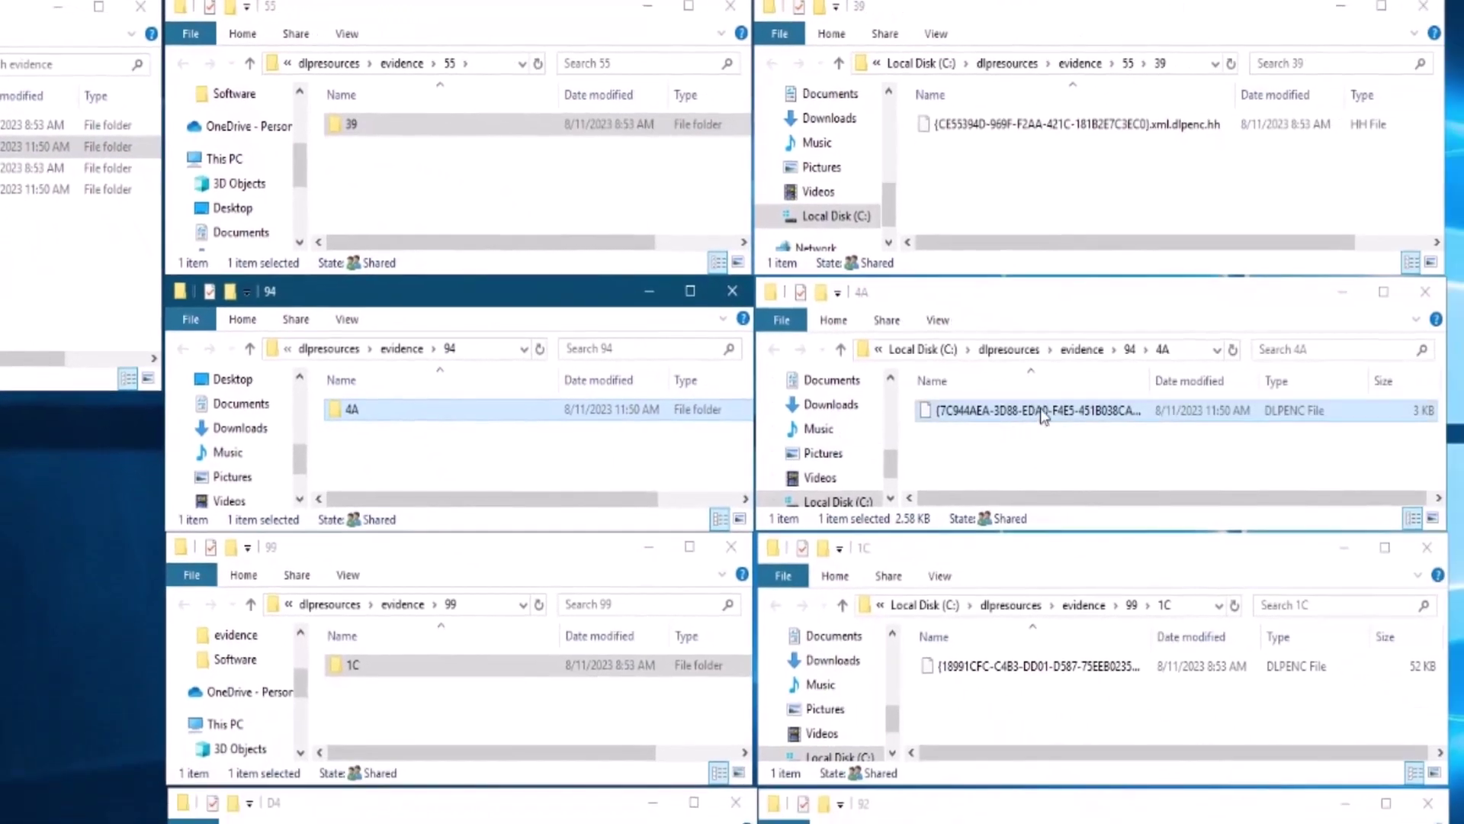
{"action": "left_click", "coordinate": [1395, 543]}
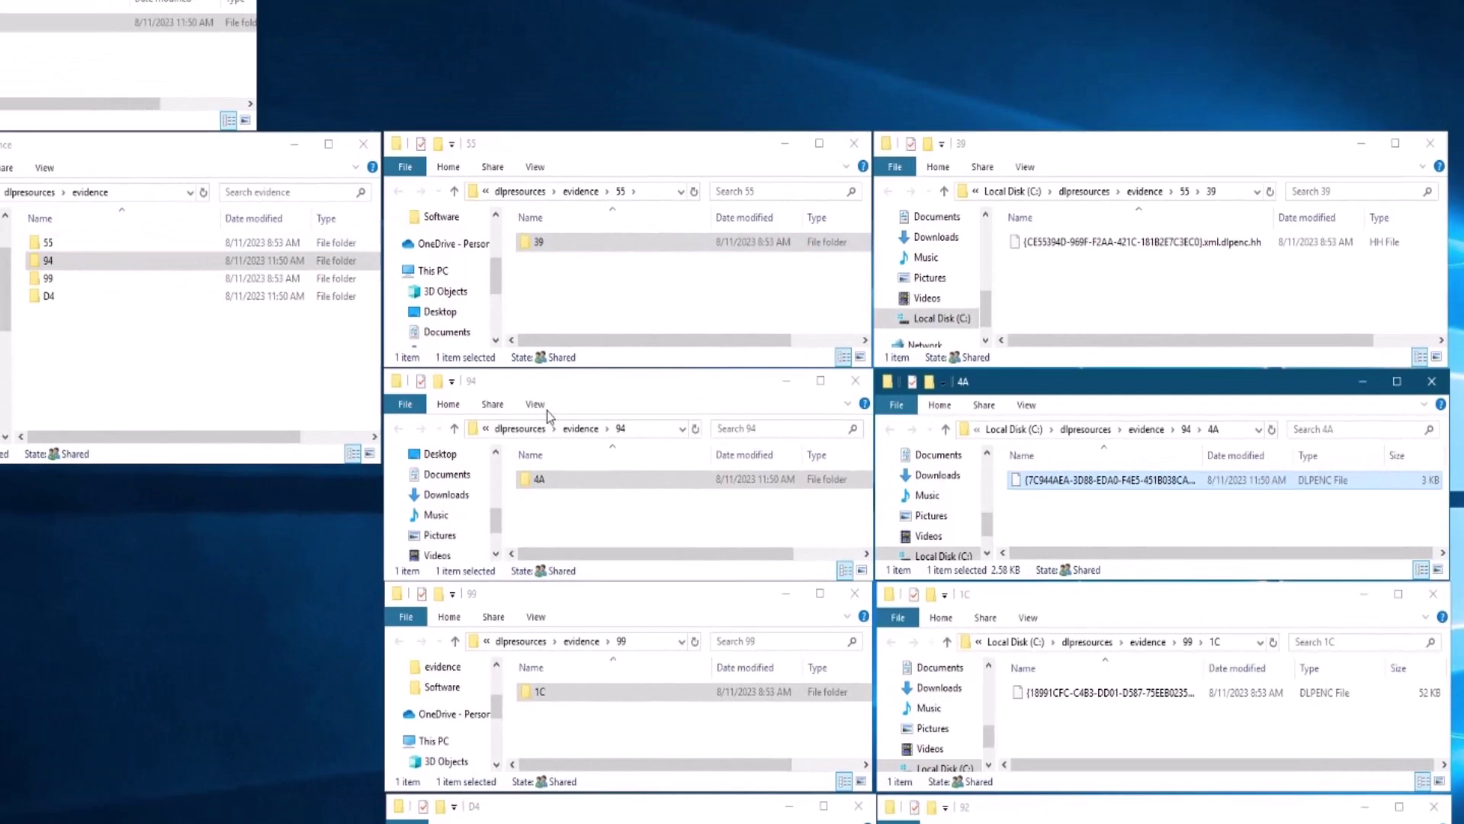
{"action": "left_click", "coordinate": [71, 263]}
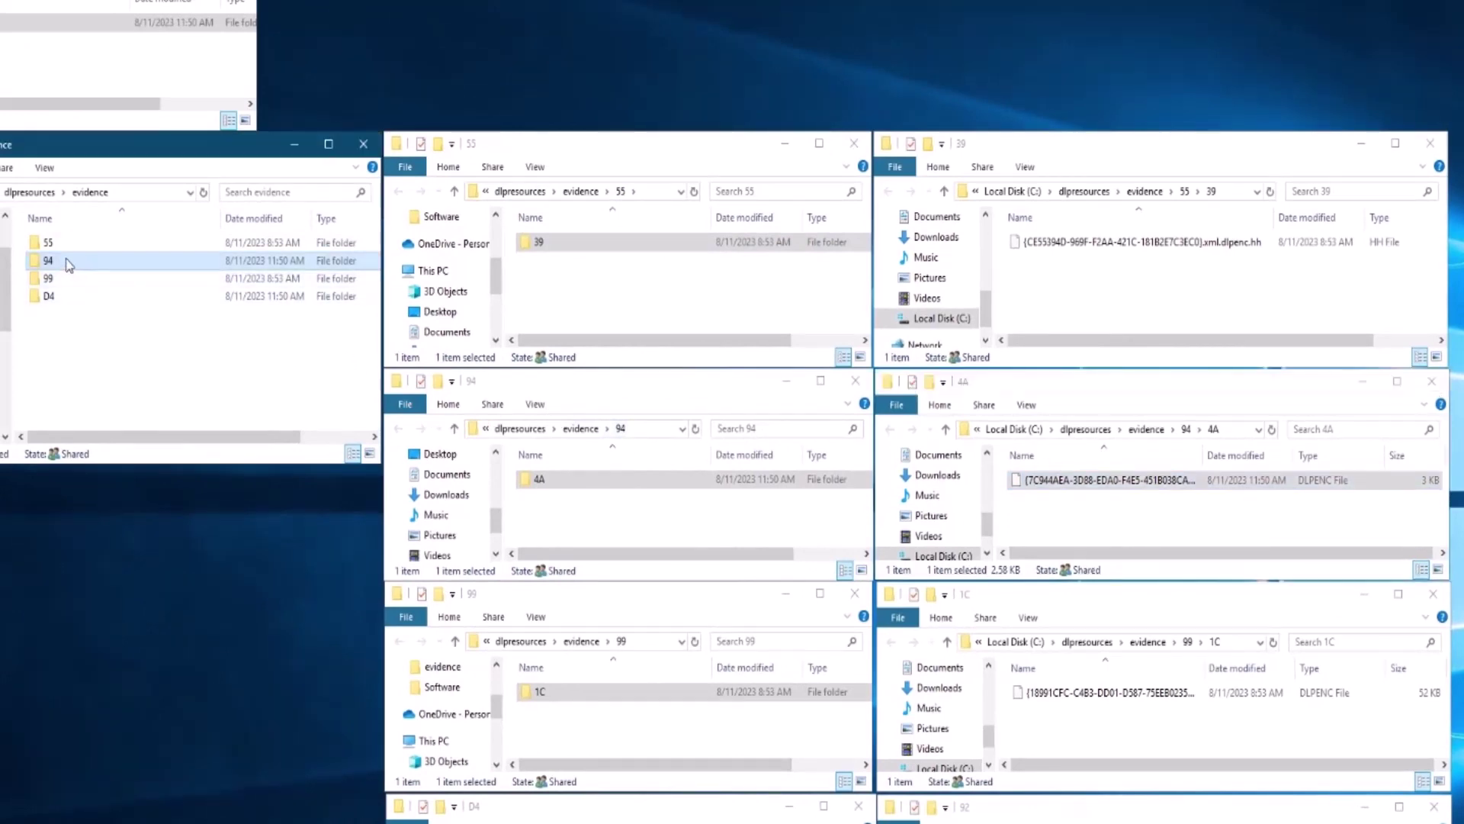
{"action": "left_click", "coordinate": [46, 278]}
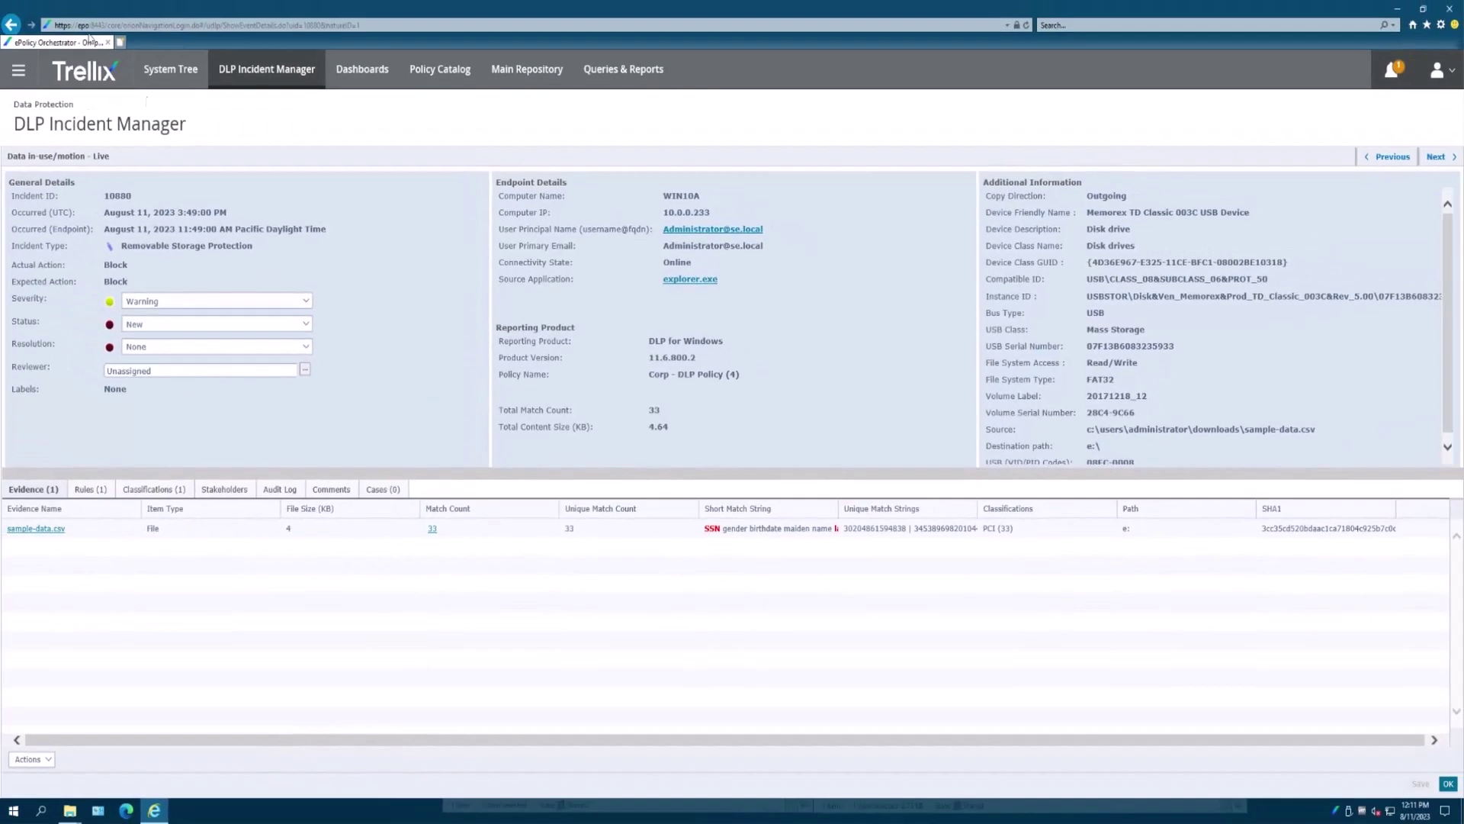
Show DLP Incident Manager's Purge Incidents rules under Incident Tasks, including the 1,000,000-incident cap rule
{"action": "left_click", "coordinate": [15, 75]}
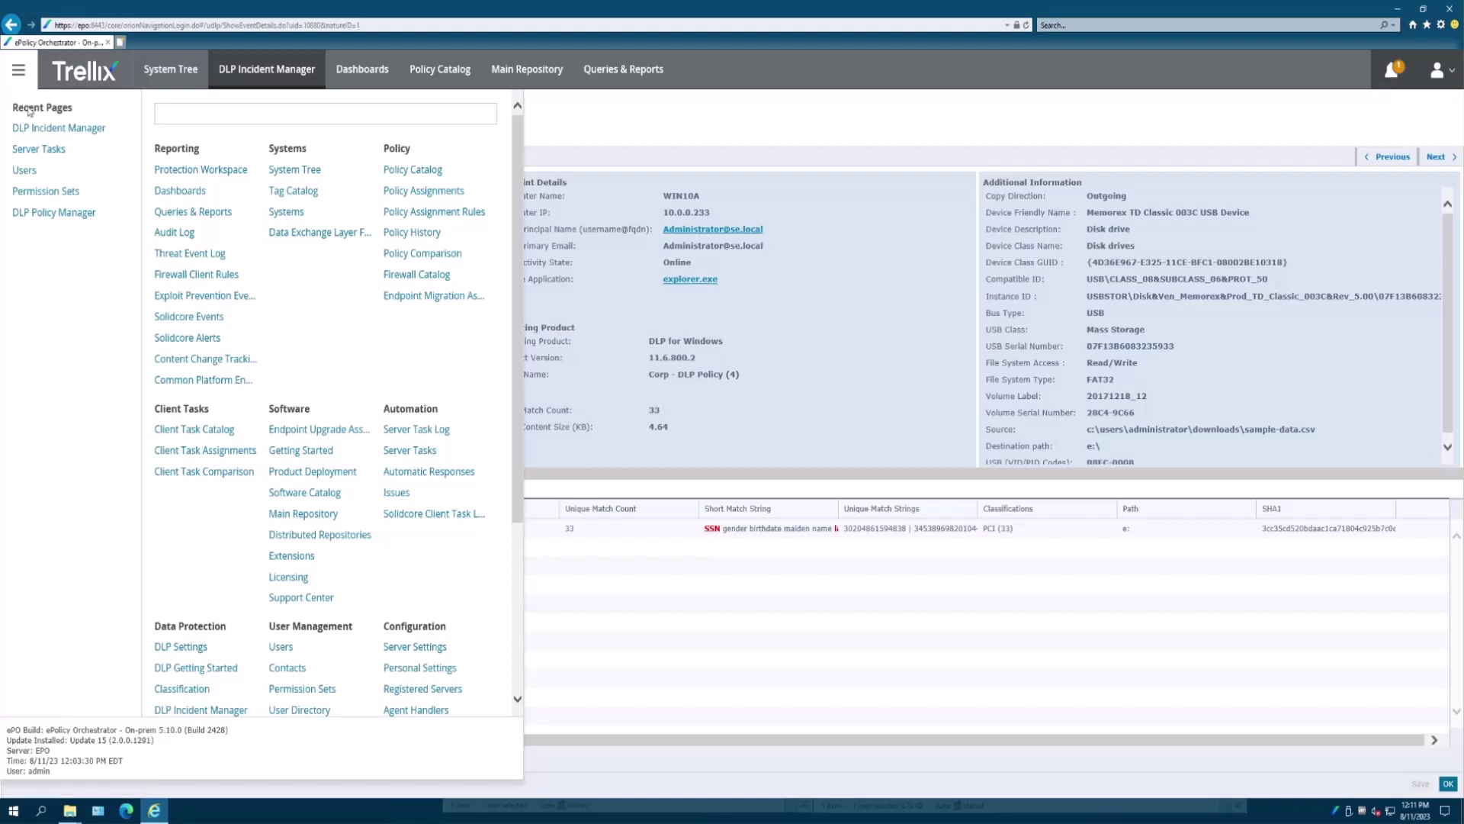
{"action": "left_click", "coordinate": [60, 135]}
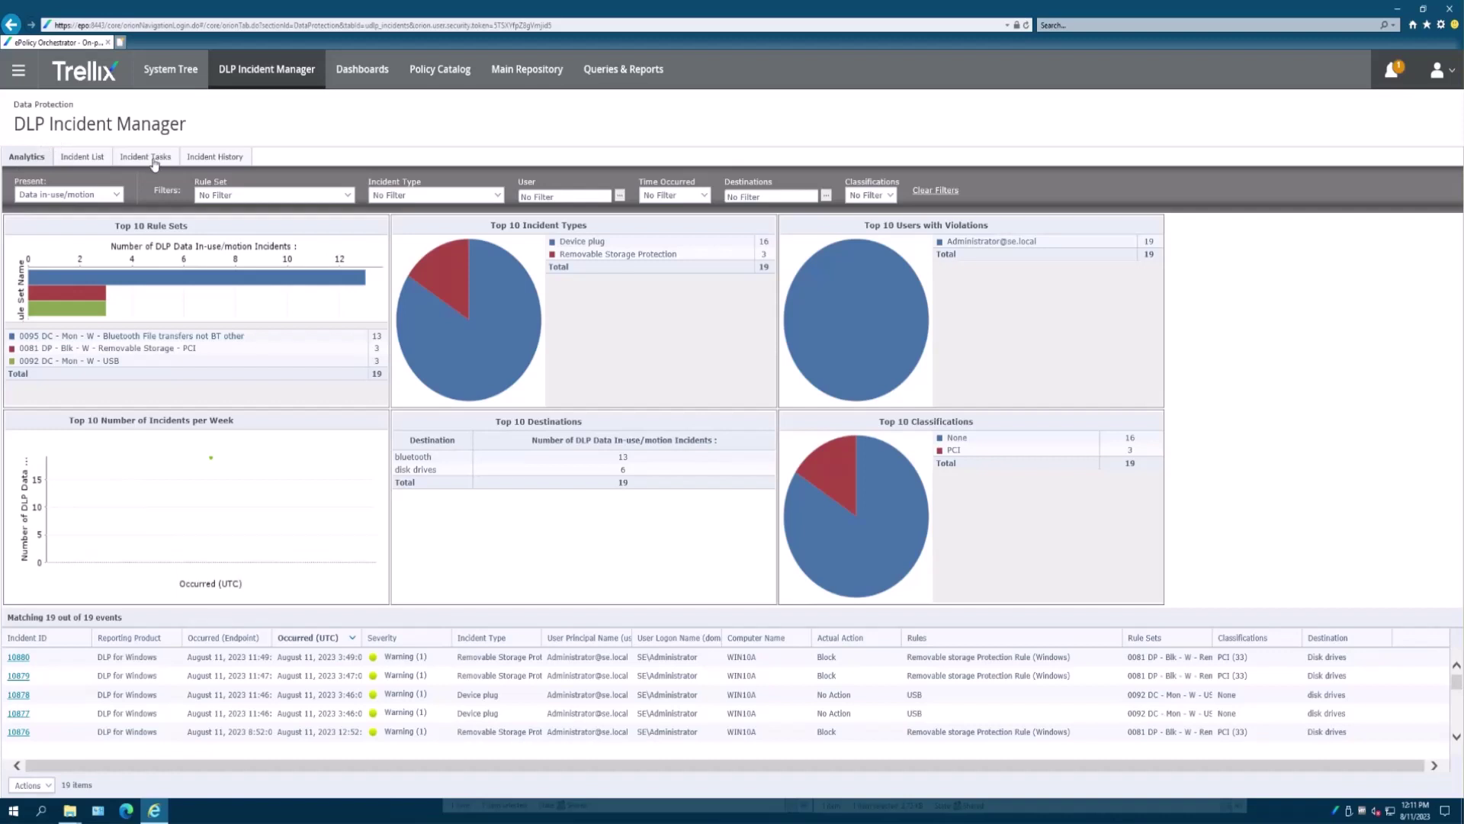
{"action": "left_click", "coordinate": [154, 162]}
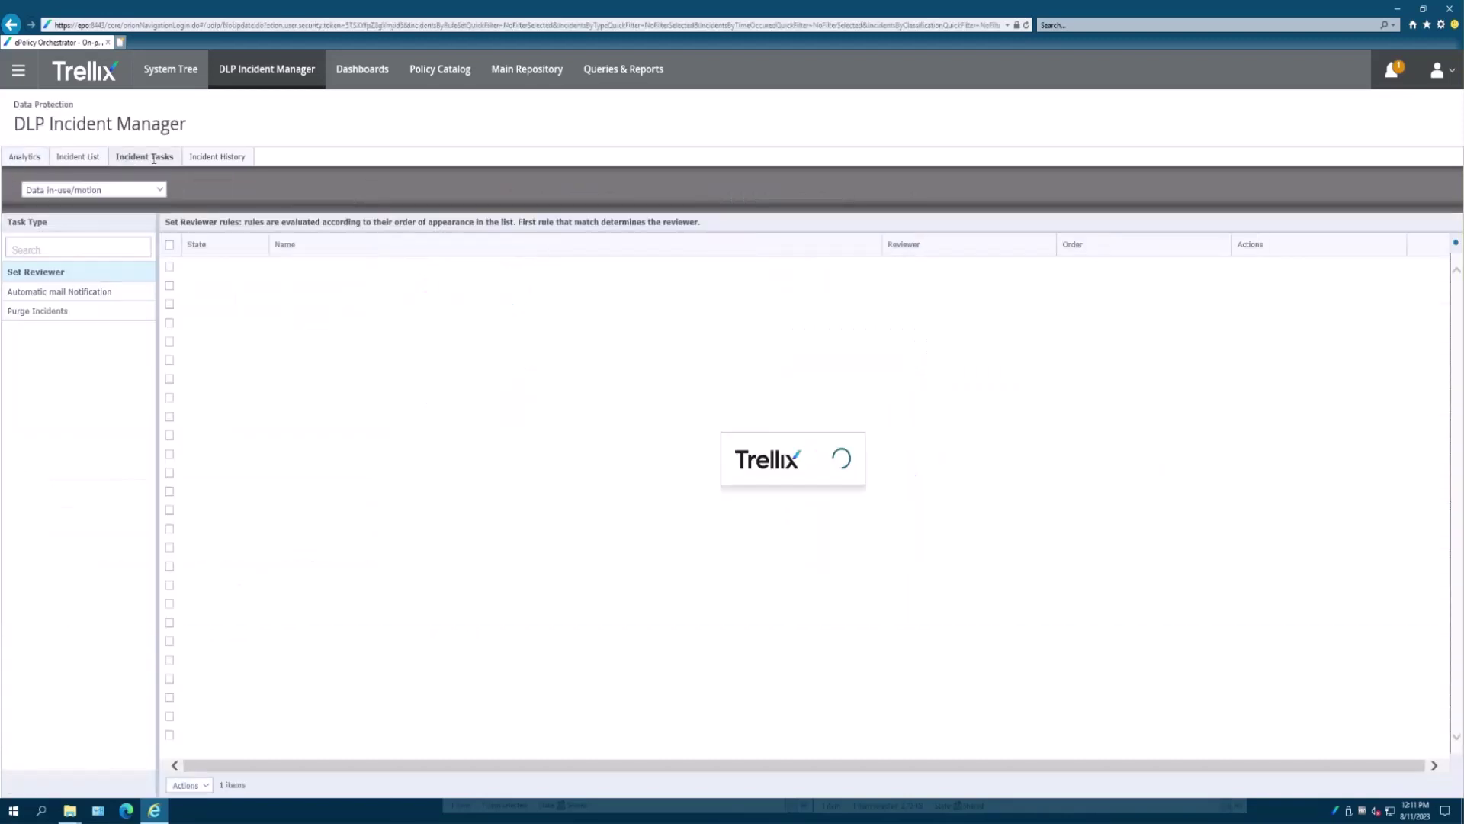
{"action": "left_click", "coordinate": [46, 316]}
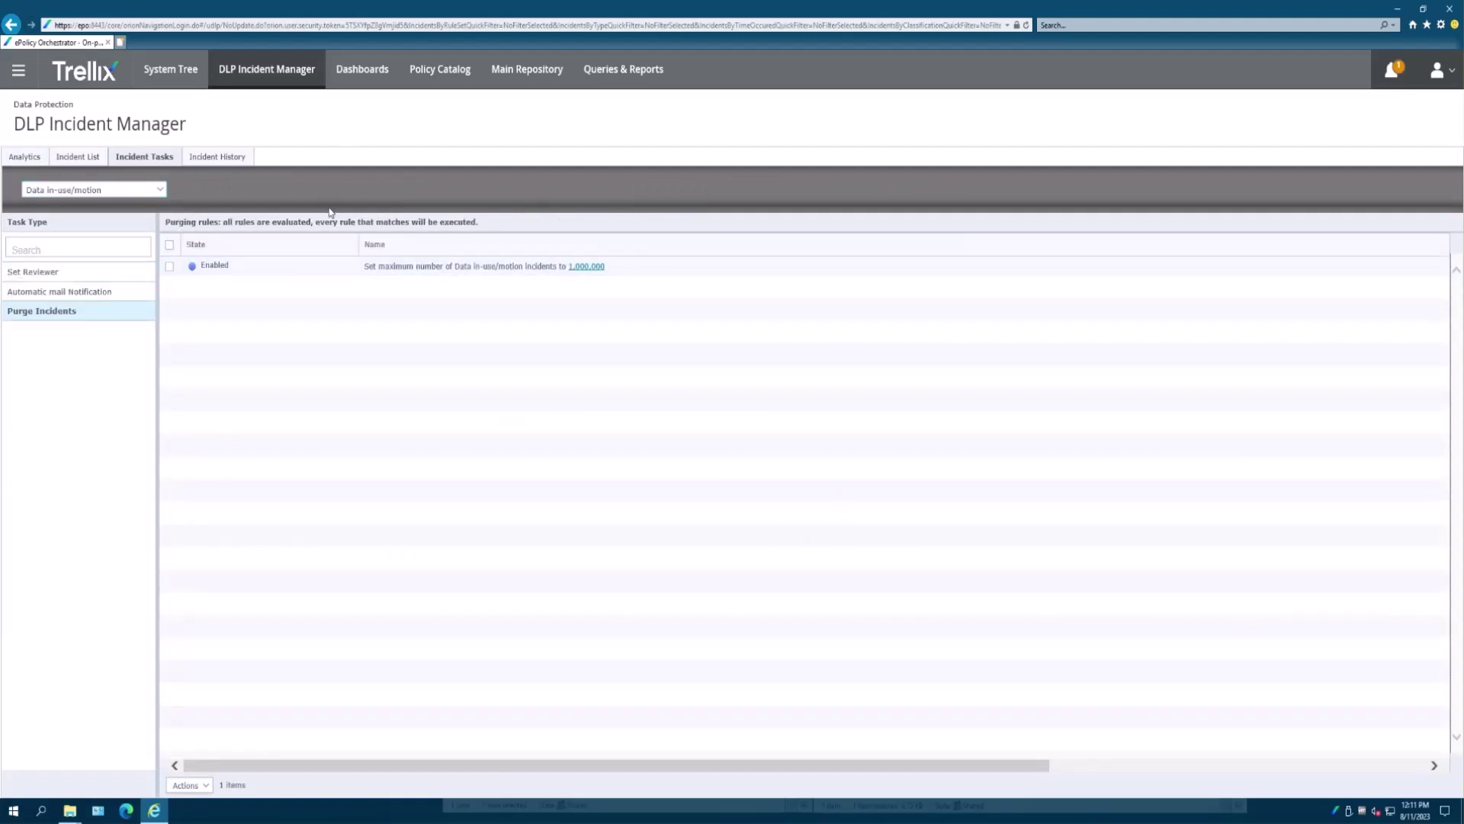
Create a new purge rule named 'DIM - Part A' and advance to its Rule Criteria step
{"action": "left_click", "coordinate": [202, 787]}
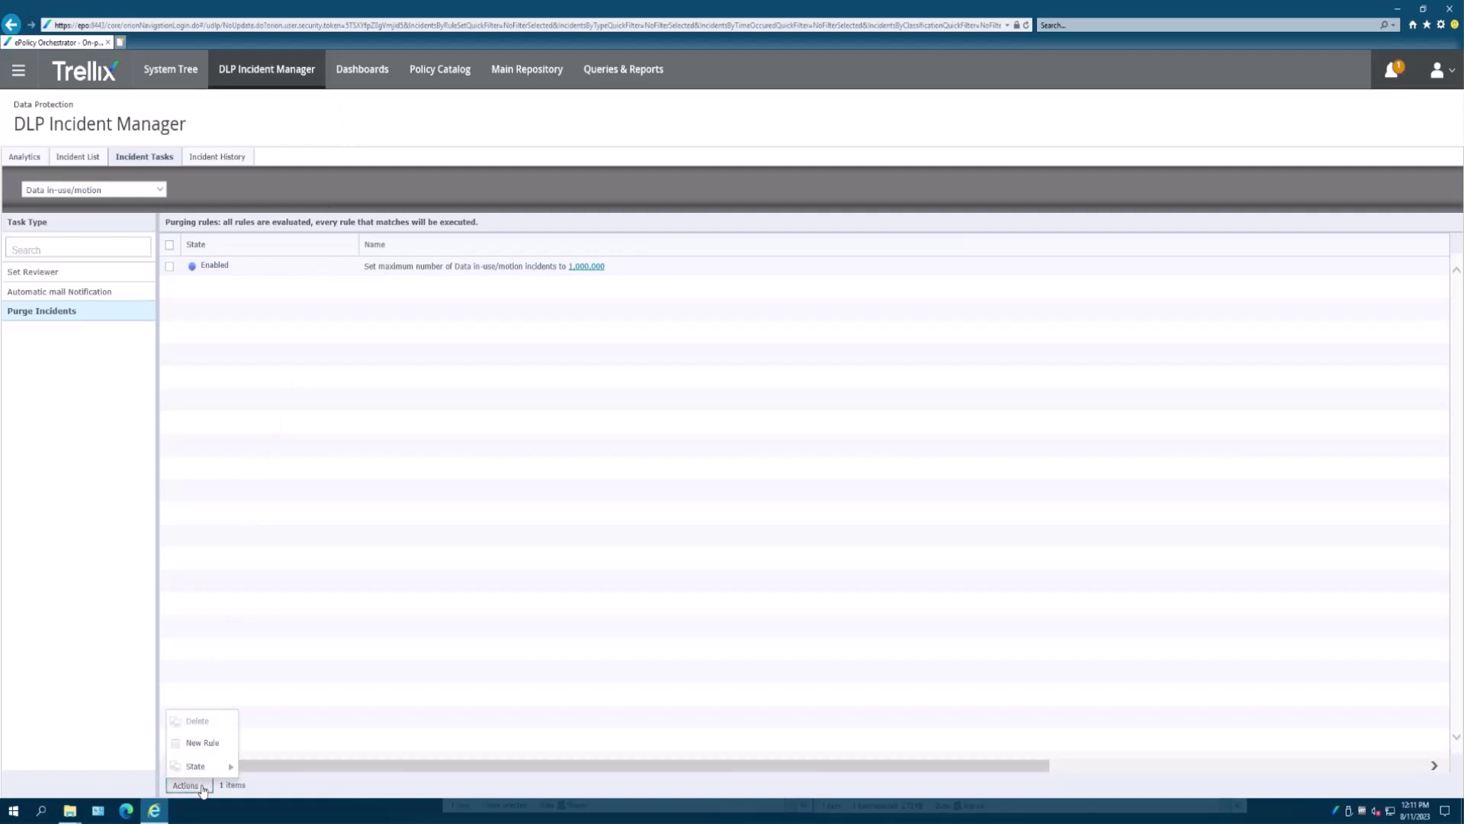
{"action": "left_click", "coordinate": [205, 743]}
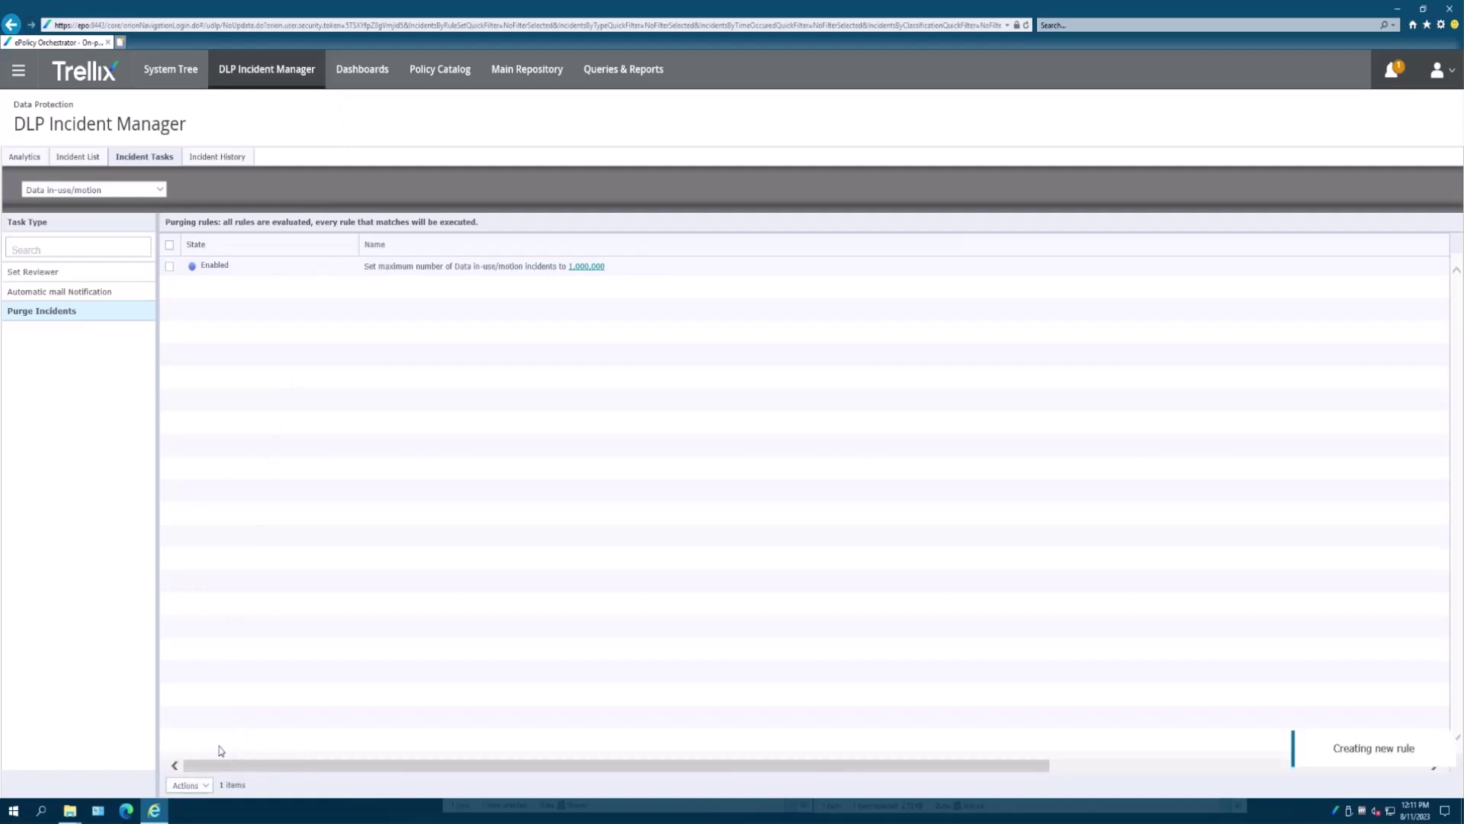
{"action": "left_click", "coordinate": [208, 218]}
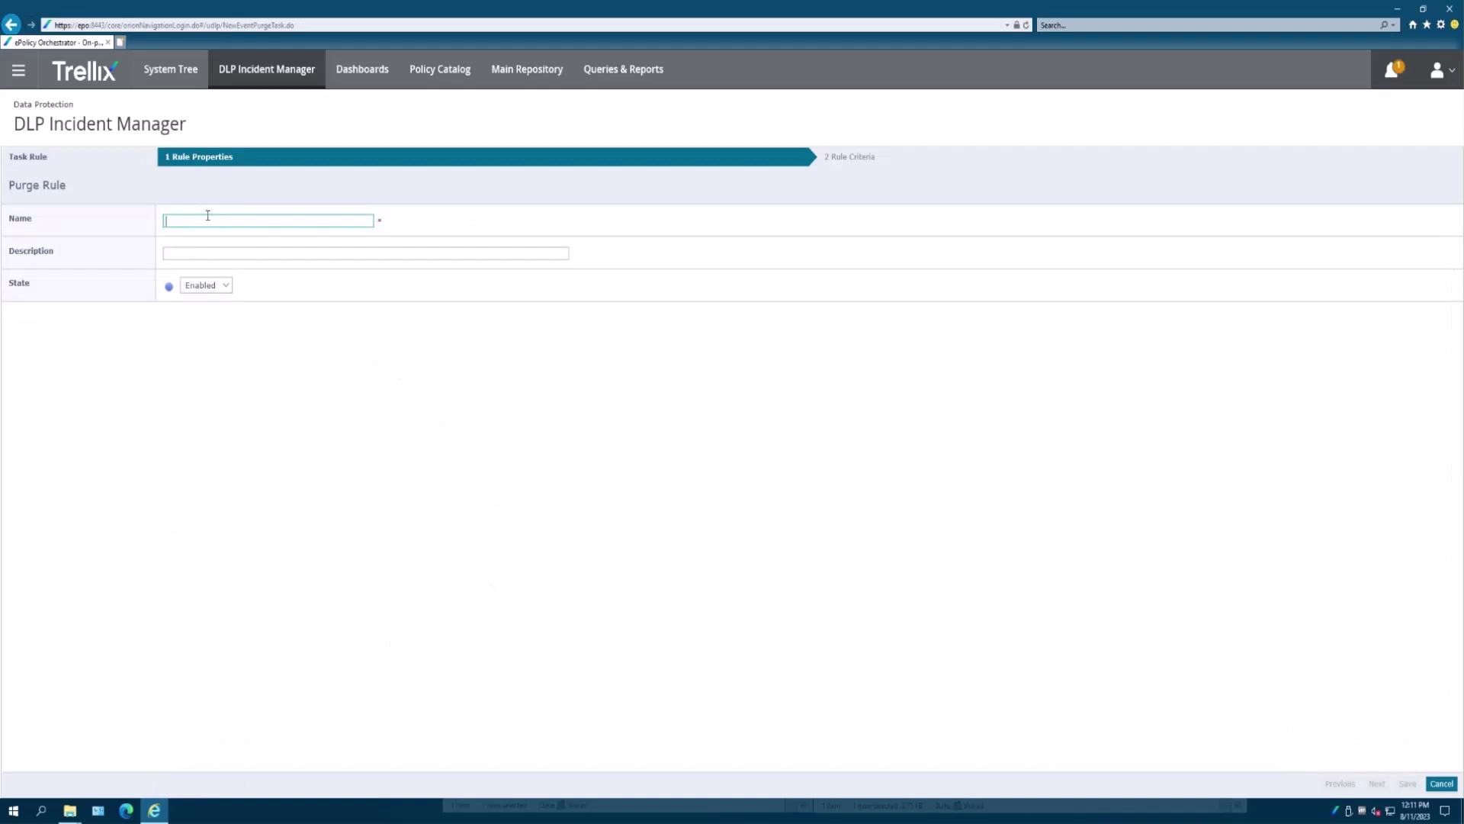
{"action": "type", "text": "DIM"}
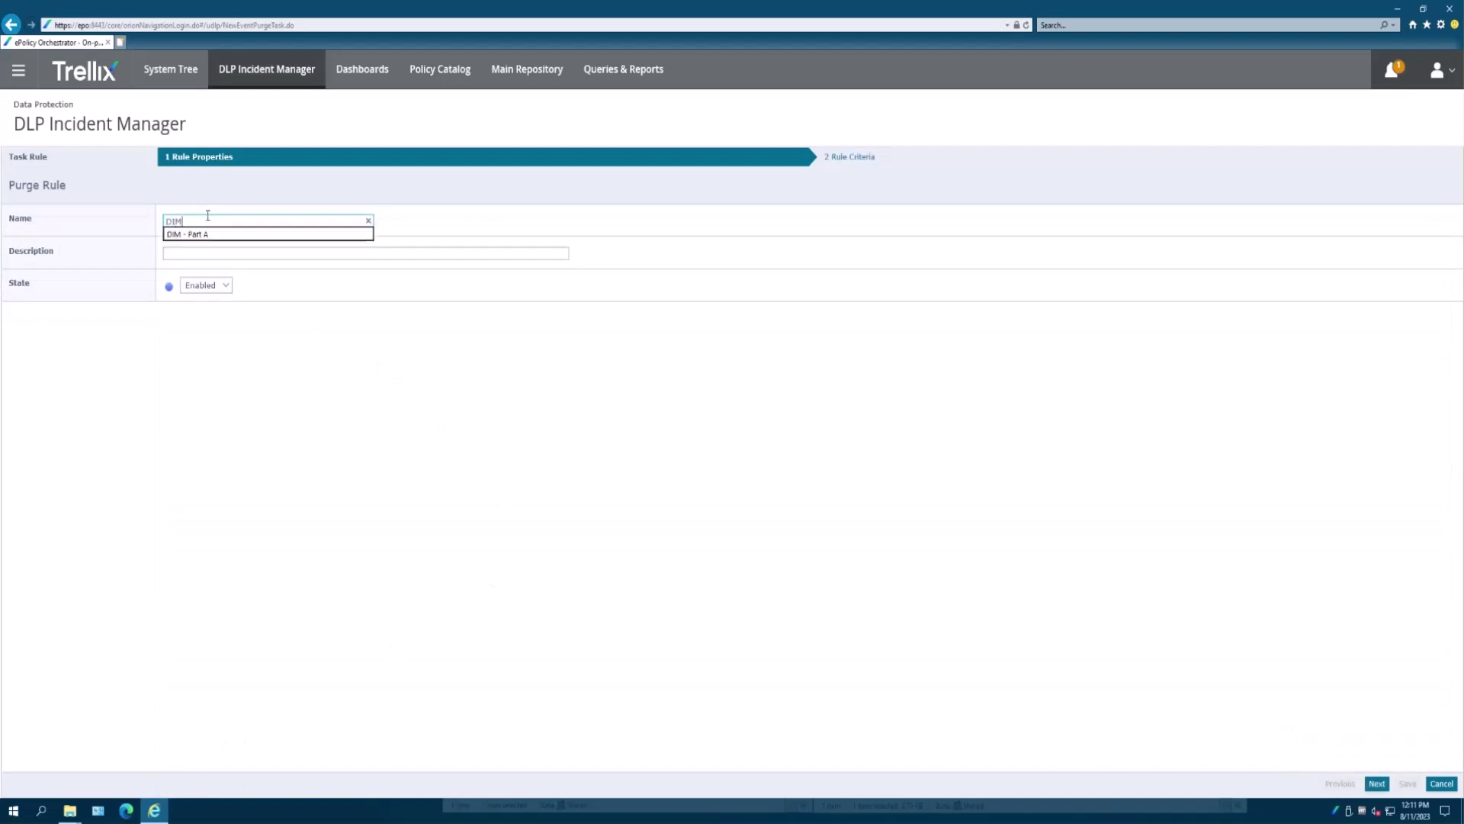
{"action": "key", "text": "Down"}
{"action": "key", "text": "Escape"}
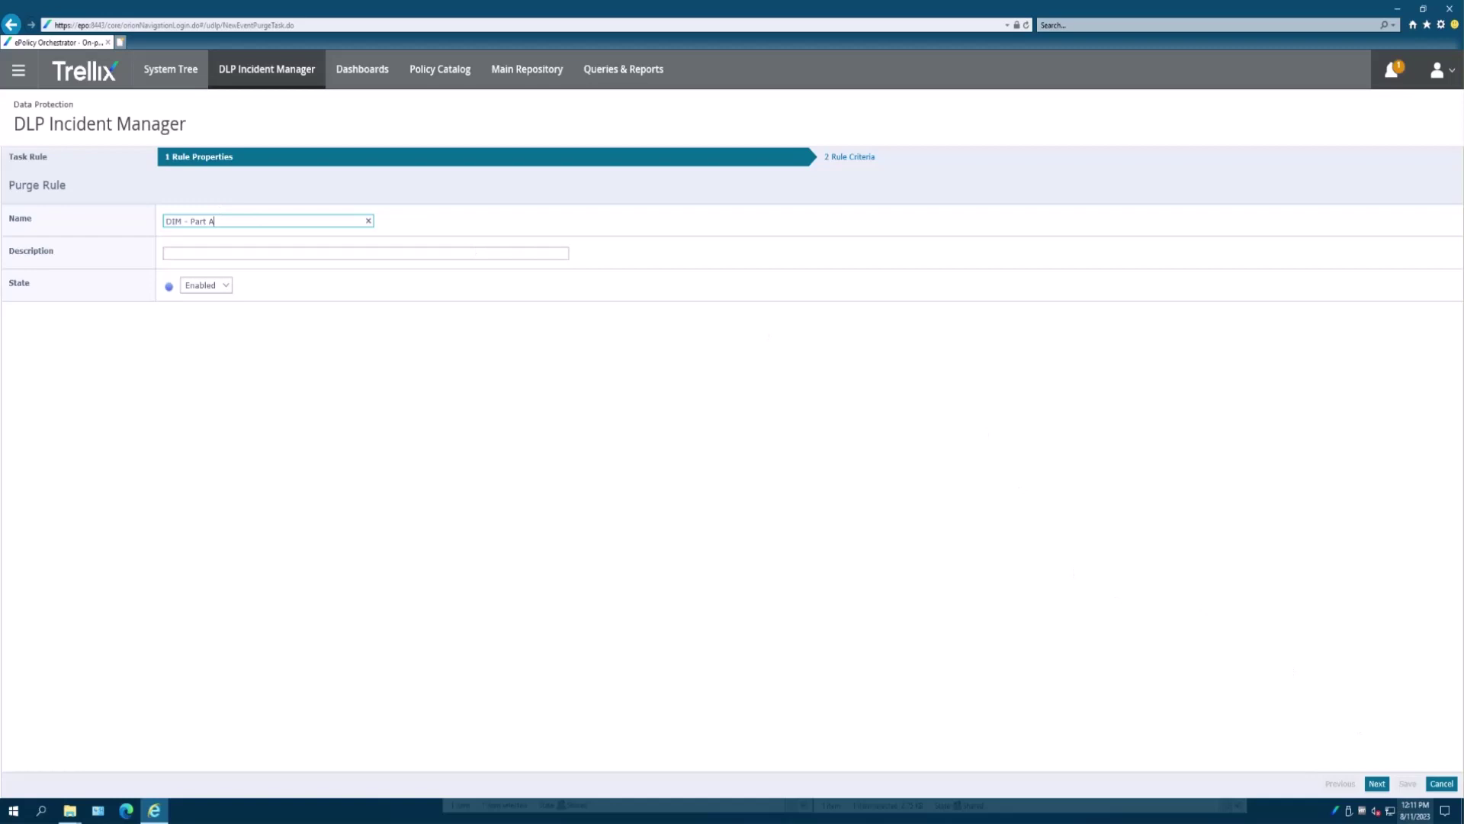
{"action": "left_click", "coordinate": [1377, 784]}
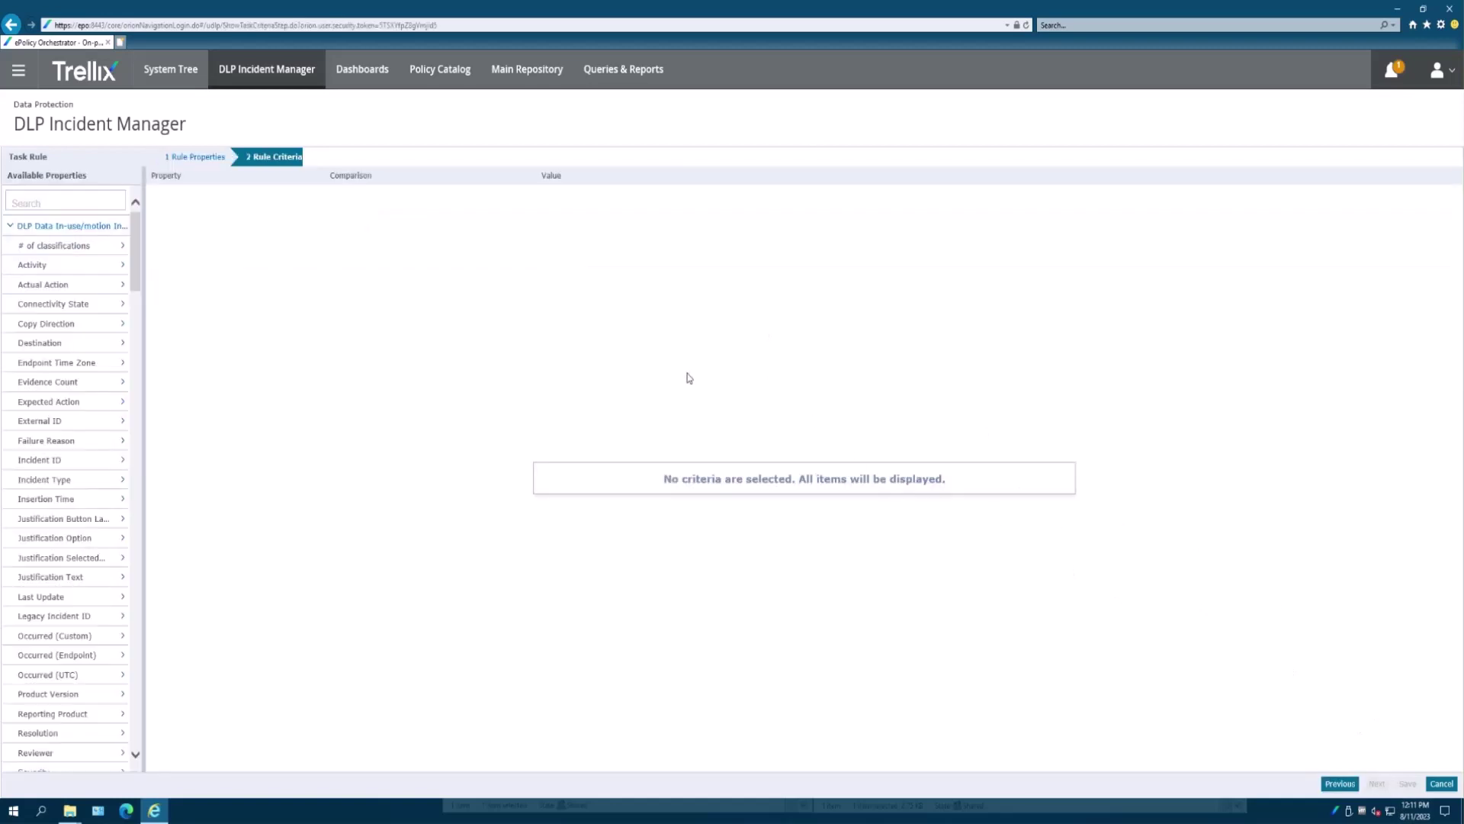
Add the criterion Occurred (Endpoint) is earlier than 08/31/2023
{"action": "left_click", "coordinate": [119, 656]}
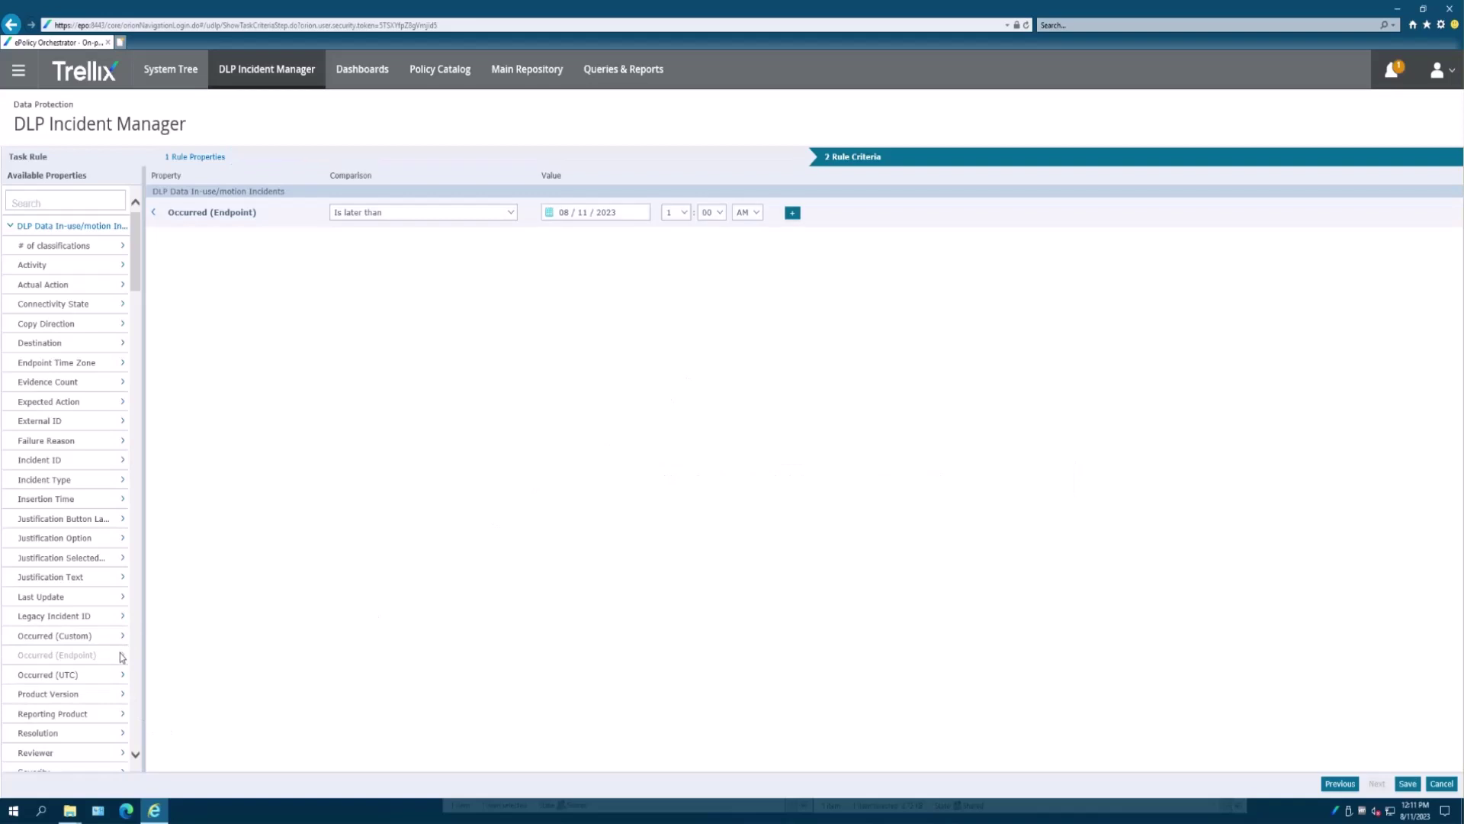
{"action": "left_click", "coordinate": [370, 215]}
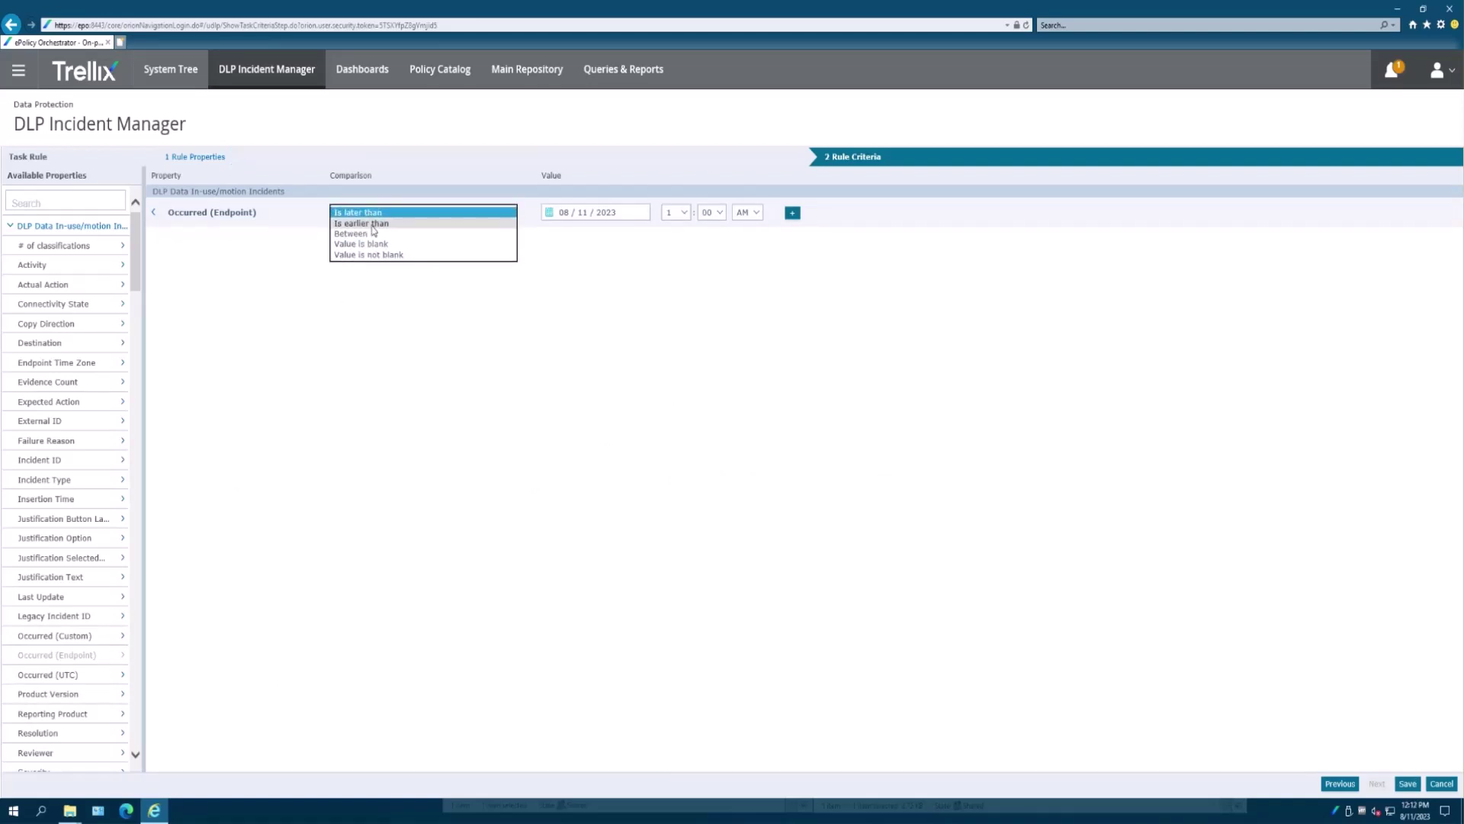
{"action": "left_click", "coordinate": [372, 224]}
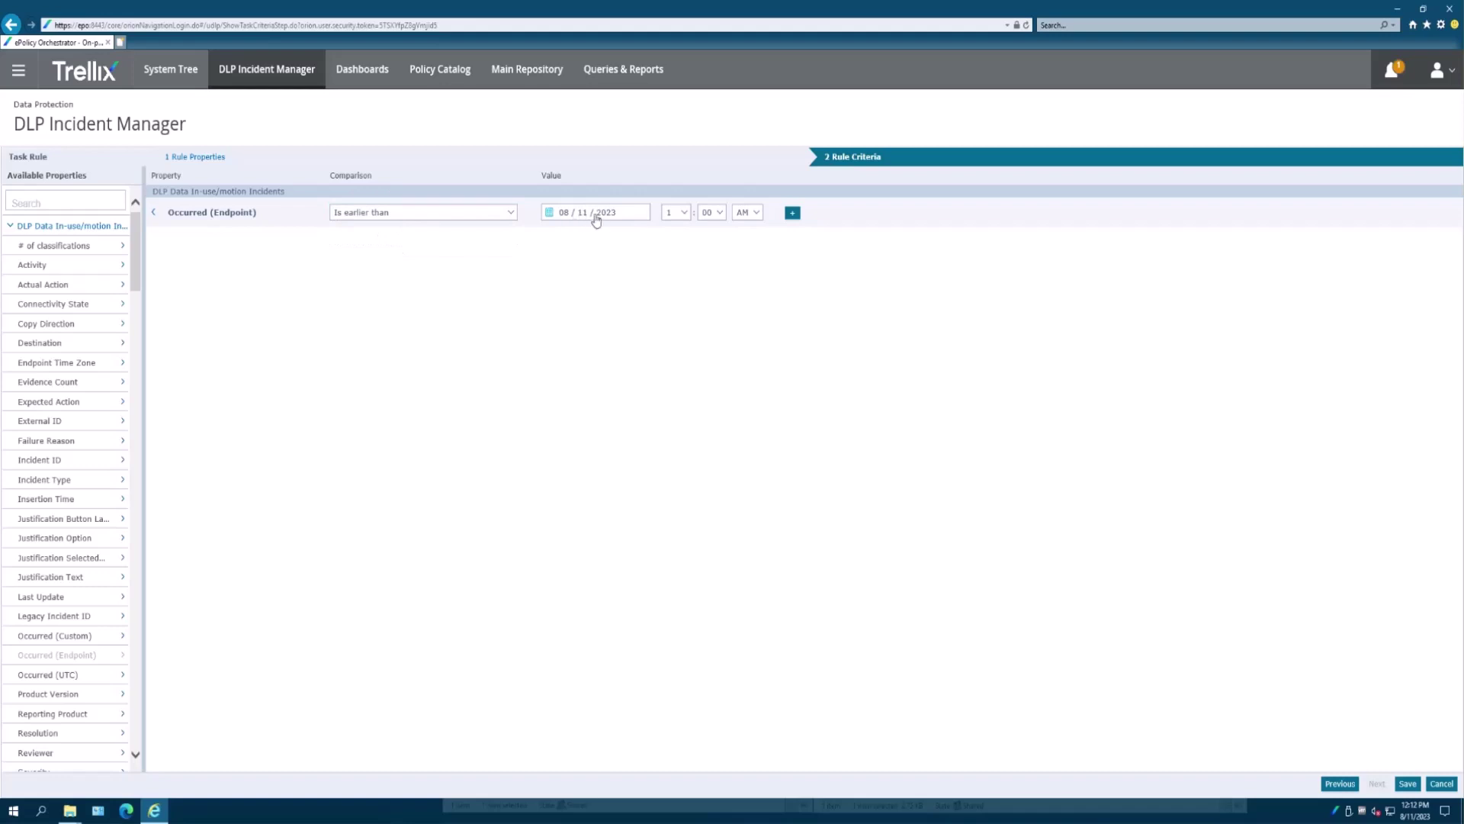
{"action": "left_click", "coordinate": [582, 219]}
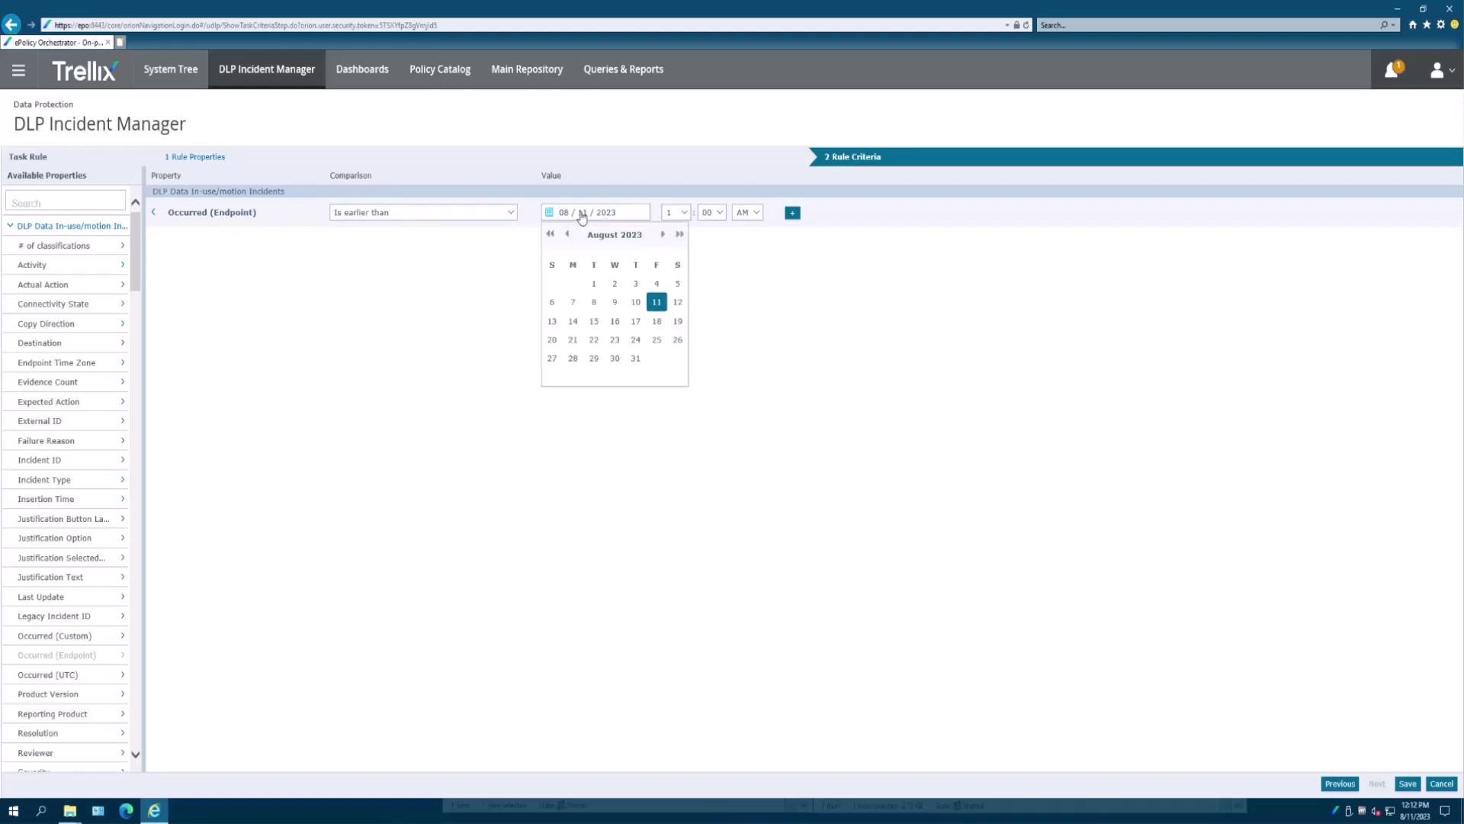
{"action": "left_click", "coordinate": [636, 358]}
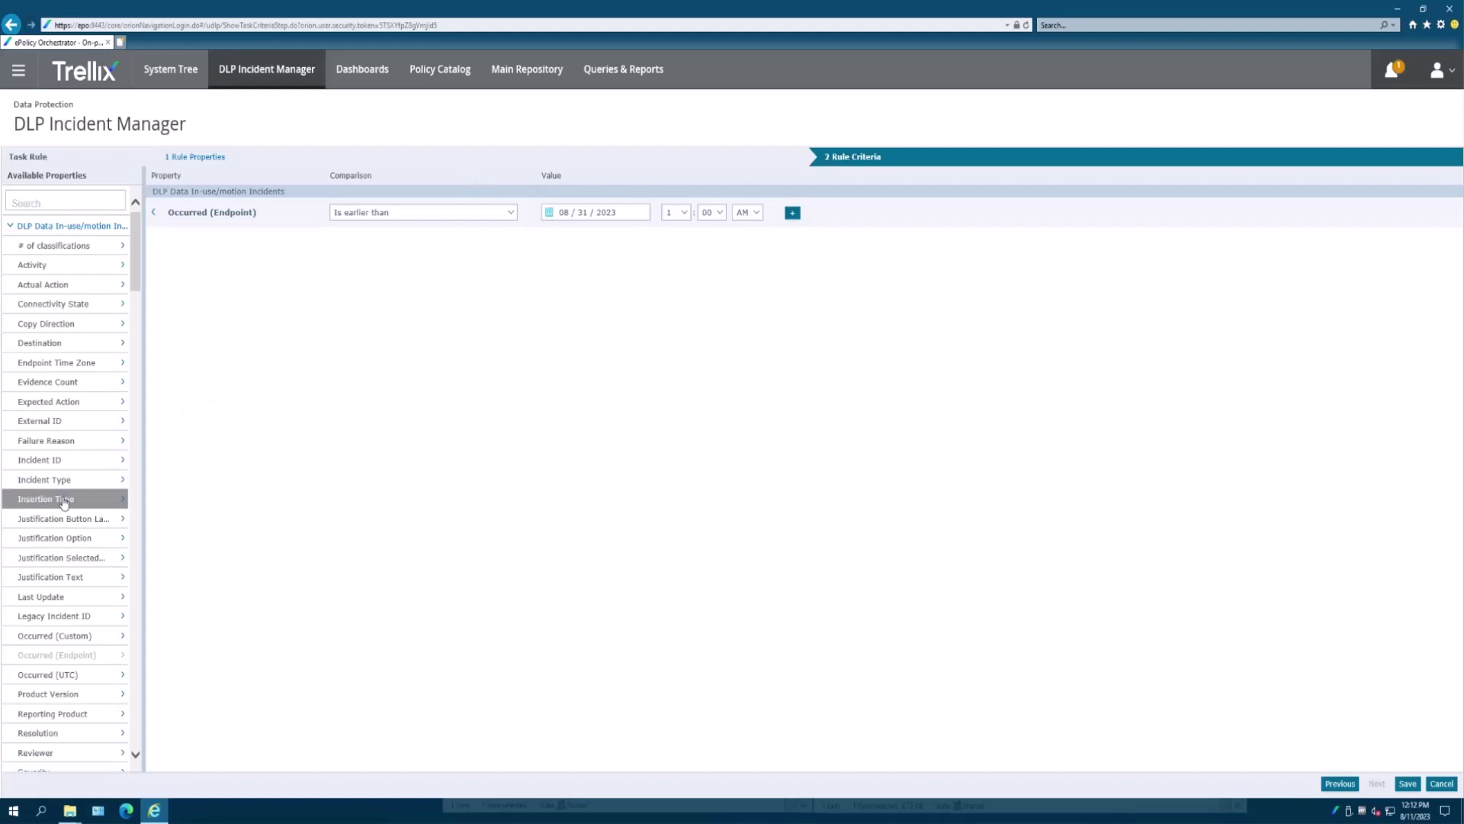
{"action": "scroll", "coordinate": [64, 503], "scroll_direction": "down", "scroll_amount": 3}
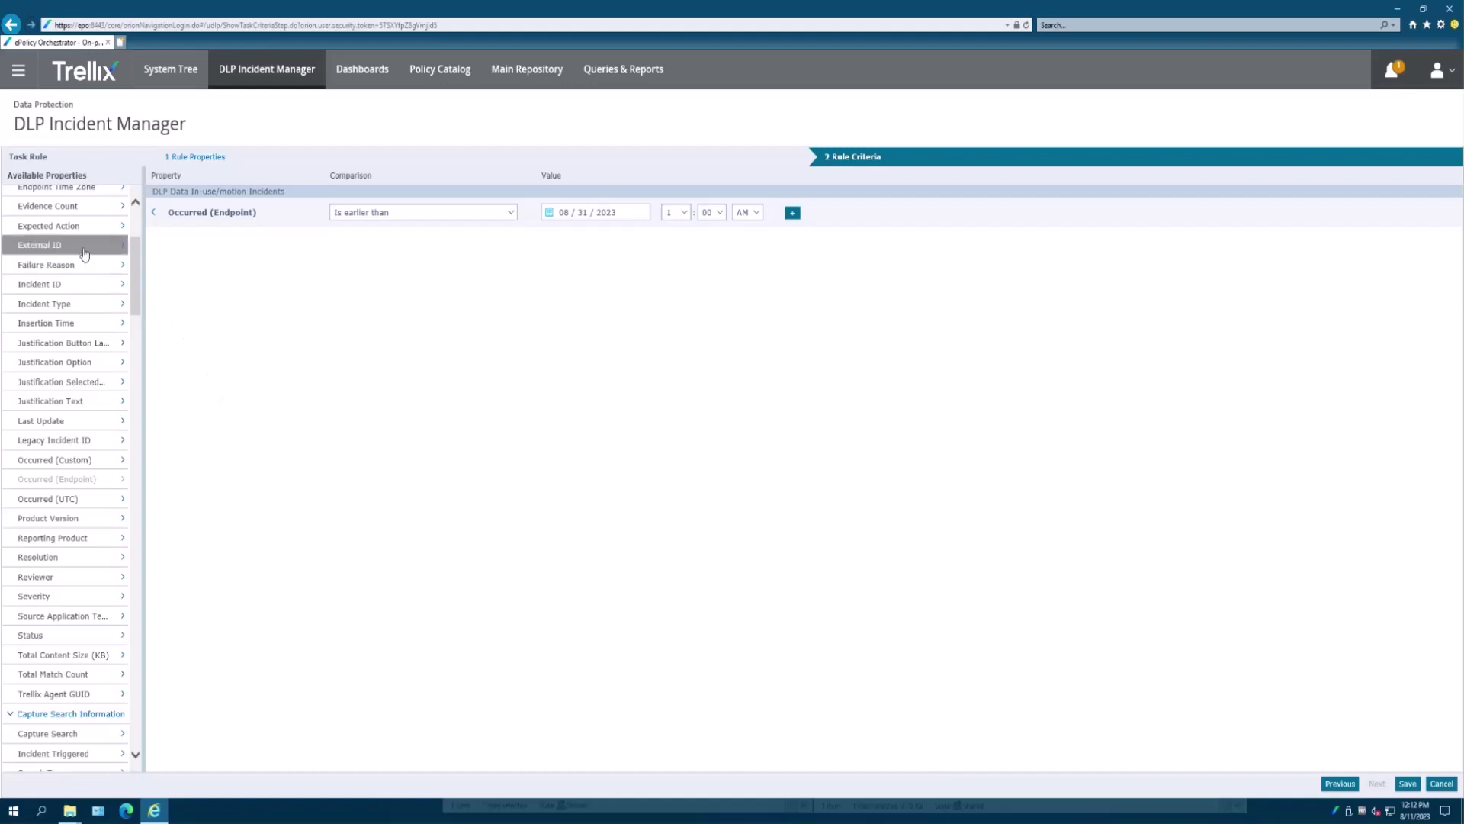
{"action": "left_click_drag", "start_coordinate": [136, 273], "coordinate": [140, 245]}
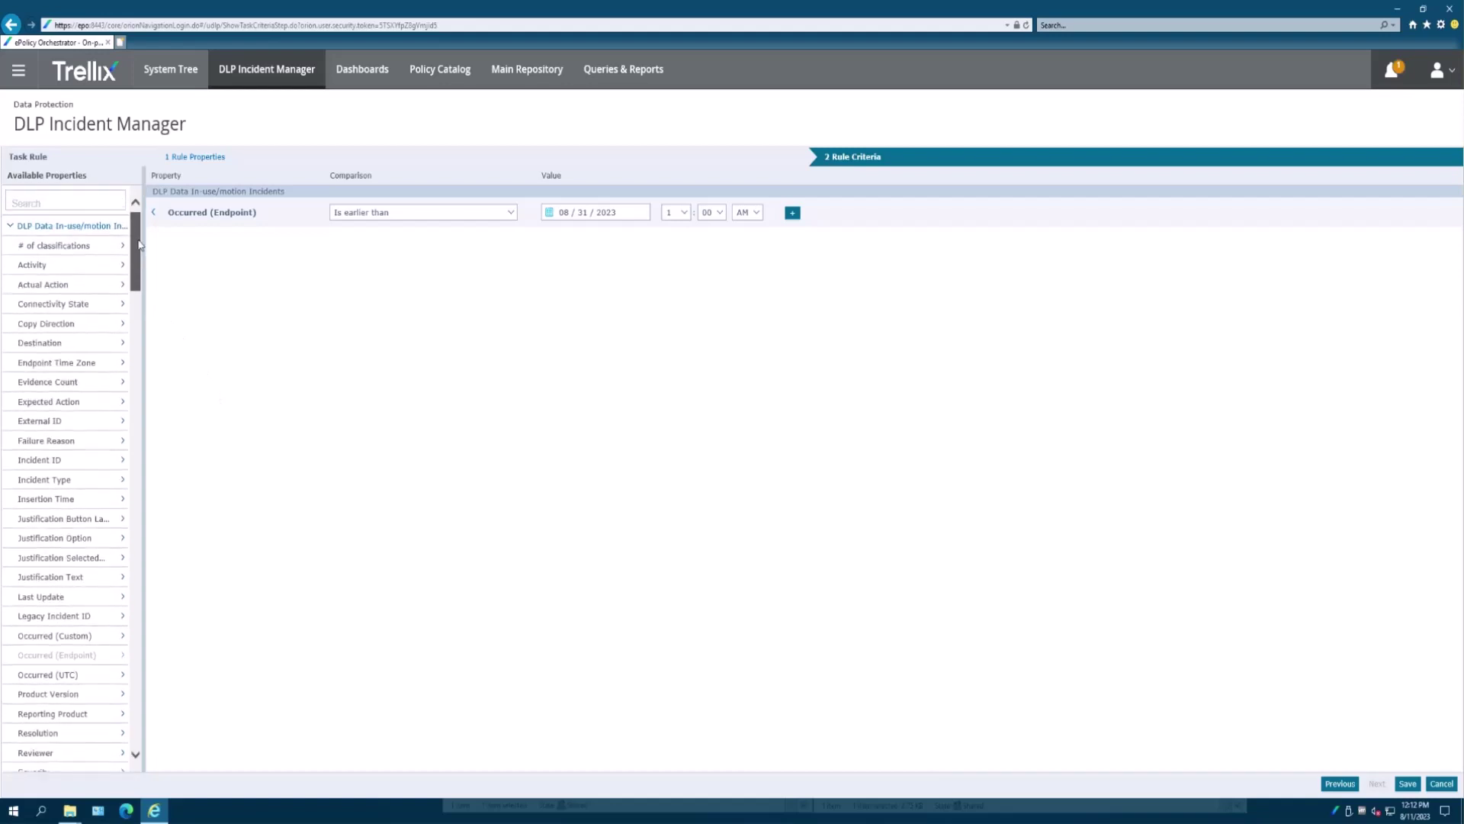
Add an Incident ID Greater than criterion, then remove it again
{"action": "left_click", "coordinate": [121, 461]}
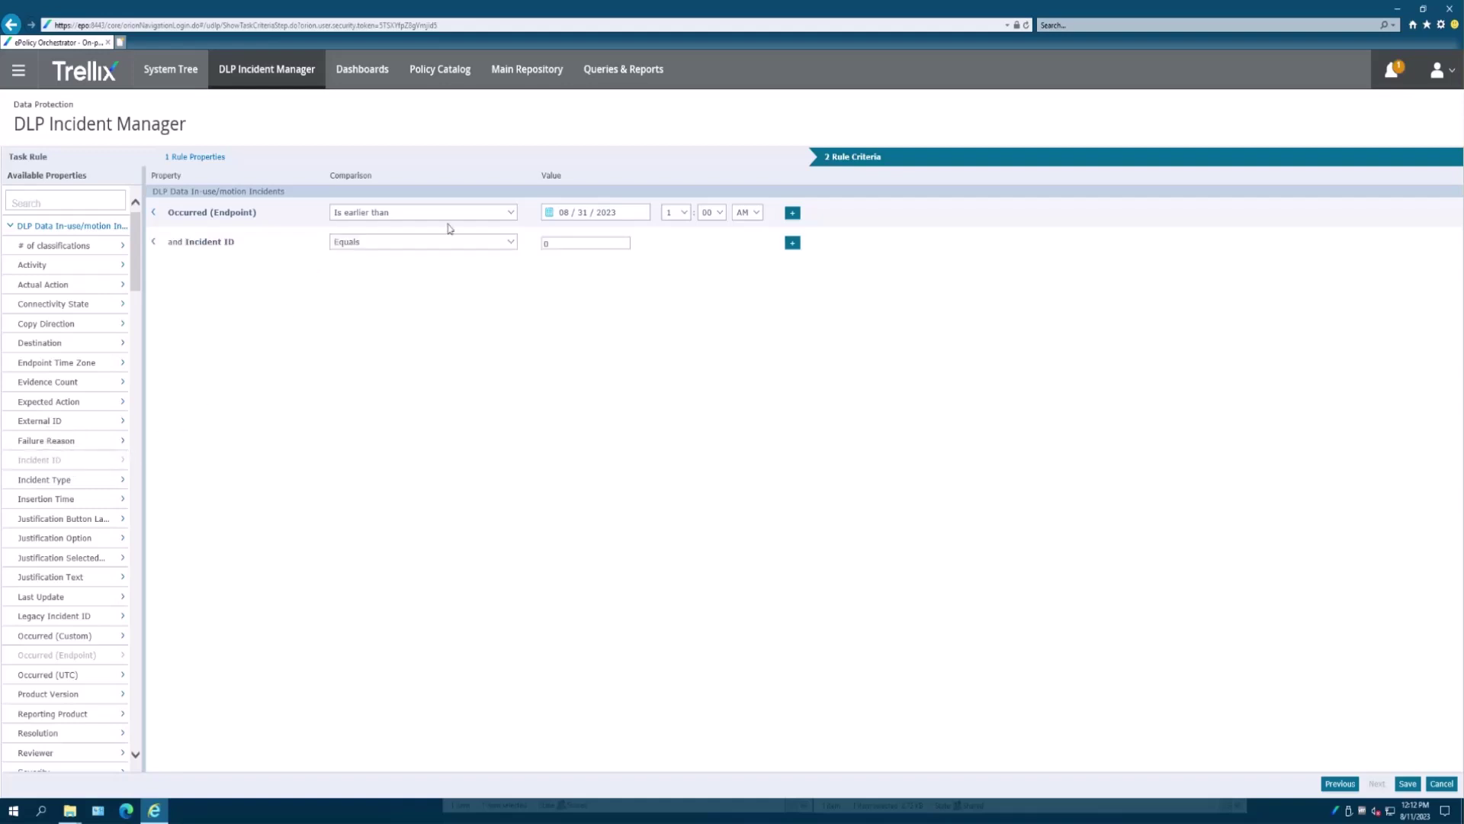
{"action": "left_click", "coordinate": [509, 243]}
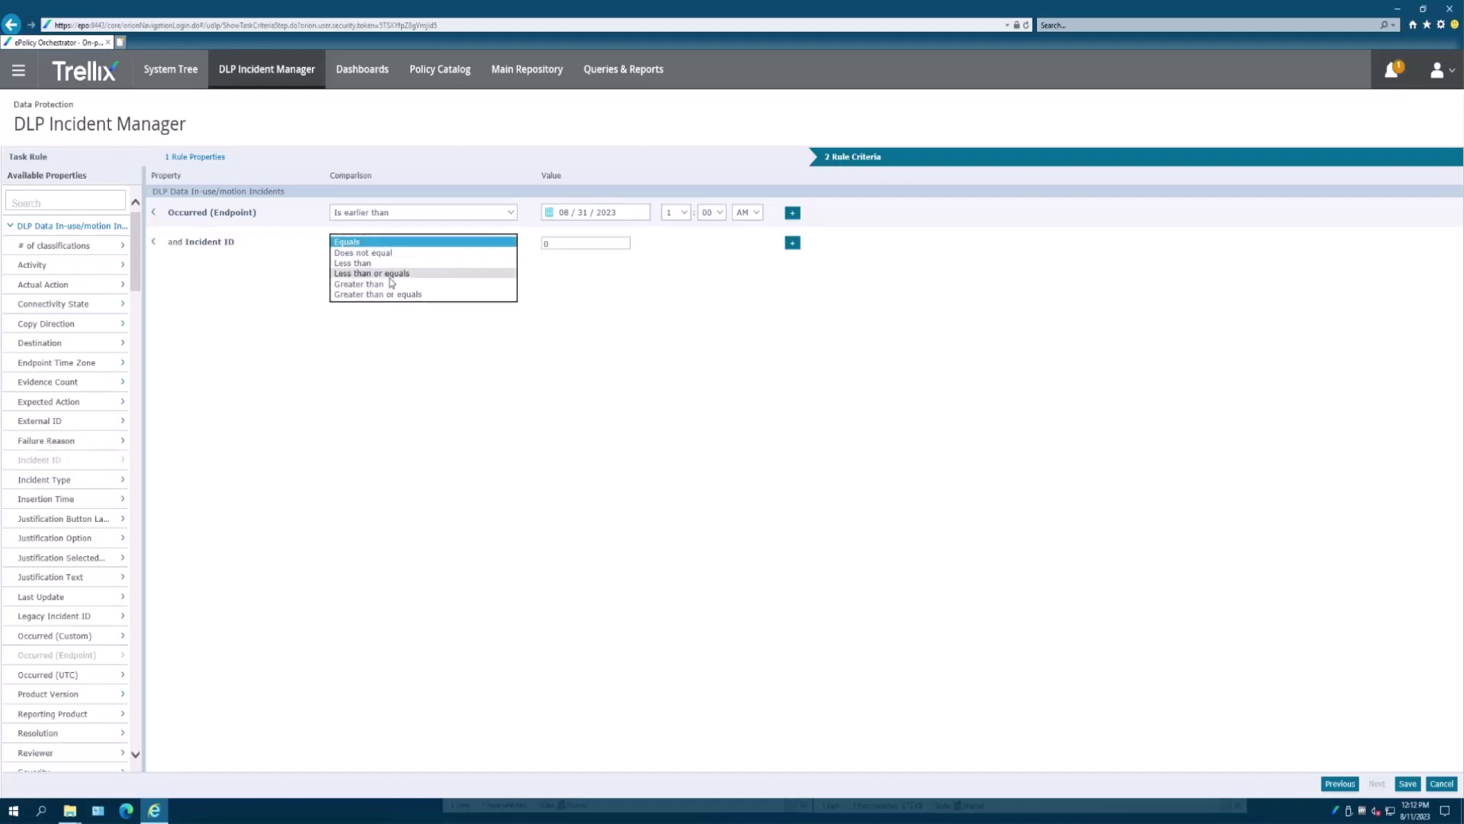
{"action": "left_click", "coordinate": [396, 283]}
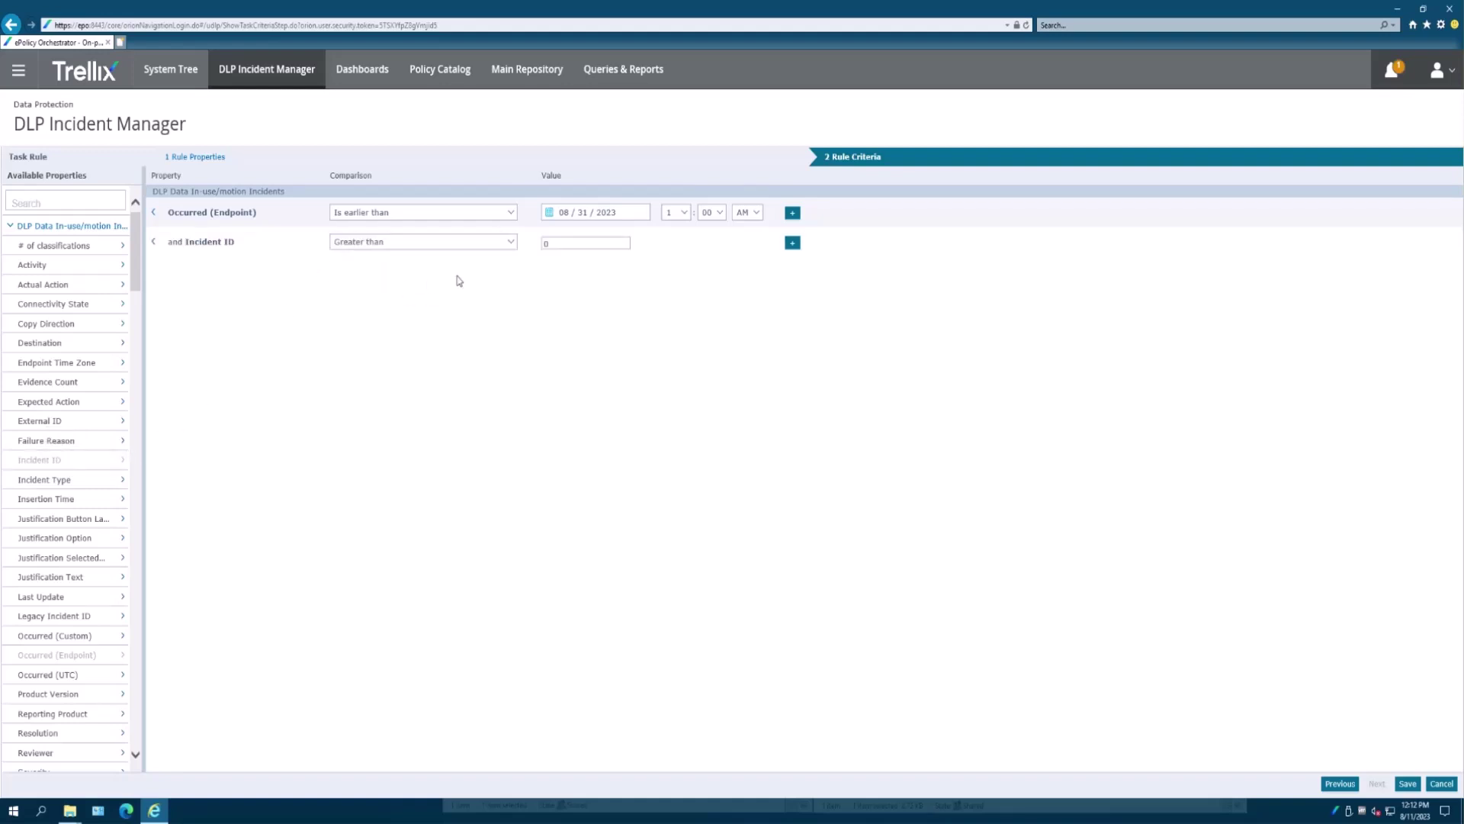
{"action": "left_click", "coordinate": [511, 244]}
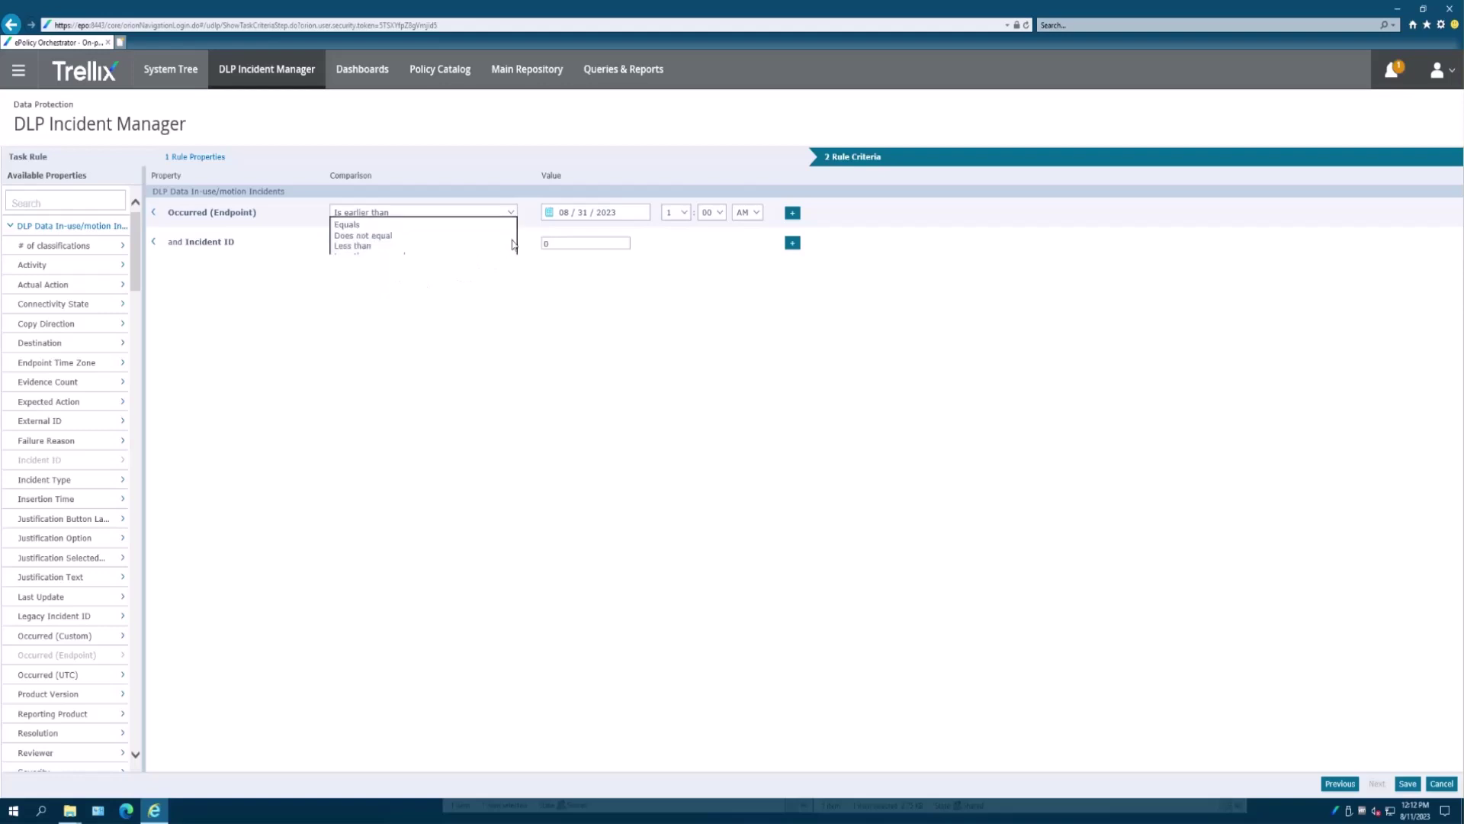
{"action": "left_click", "coordinate": [153, 244]}
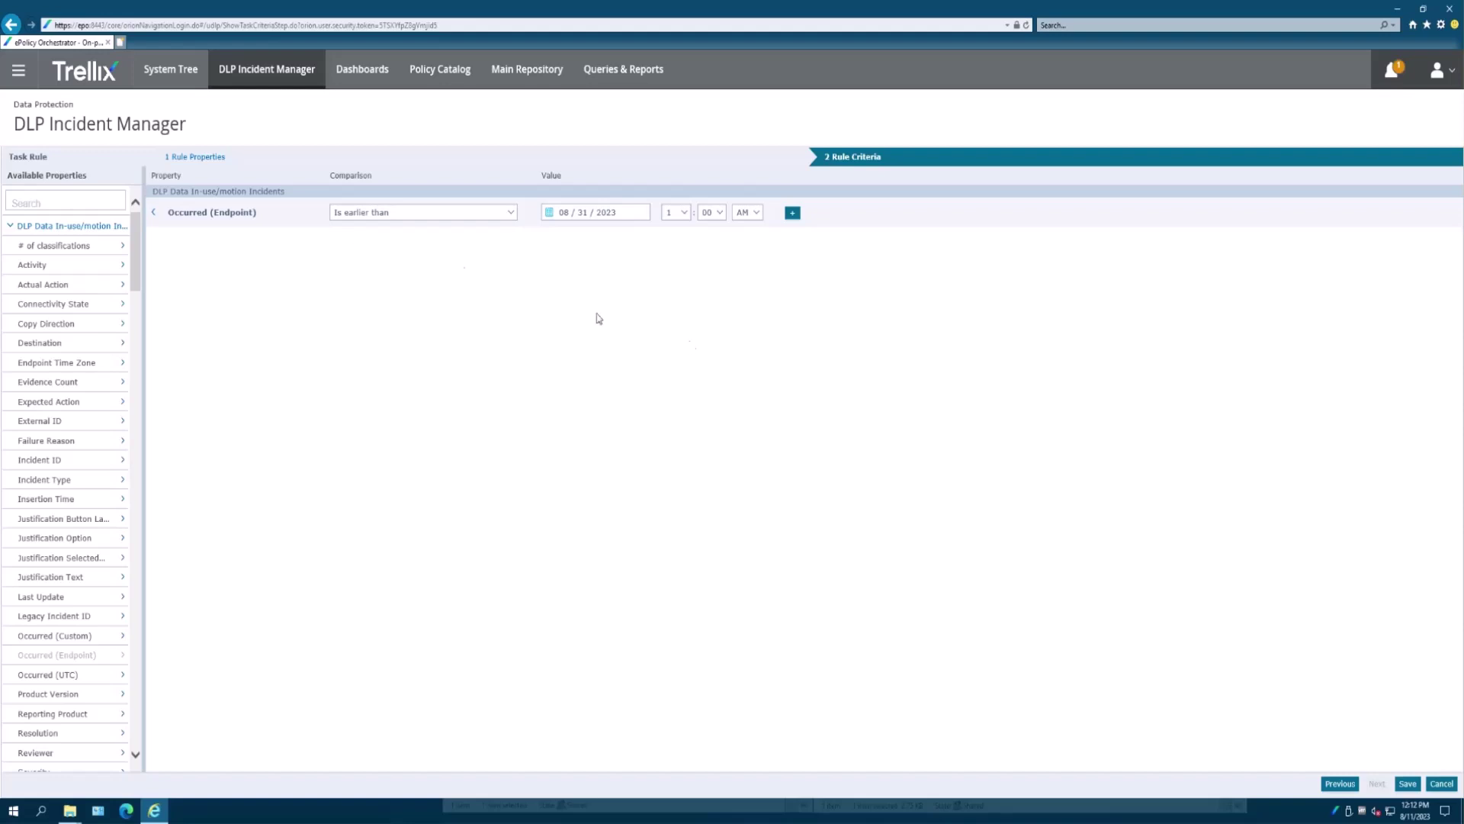
Save the DIM - Part A rule and show the purge rules for Data in-use/motion - History
{"action": "left_click", "coordinate": [1408, 784]}
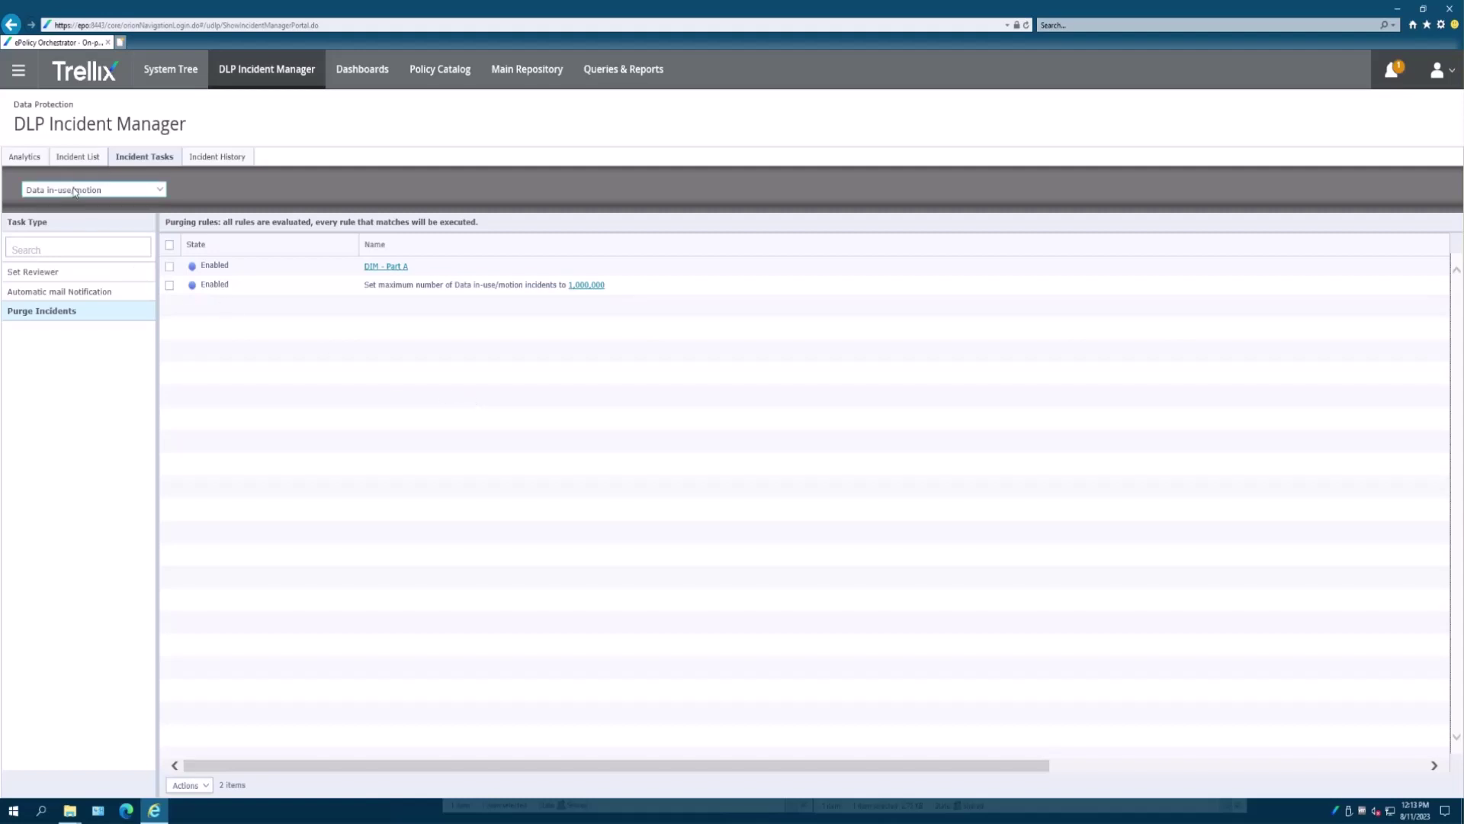
{"action": "left_click", "coordinate": [161, 191]}
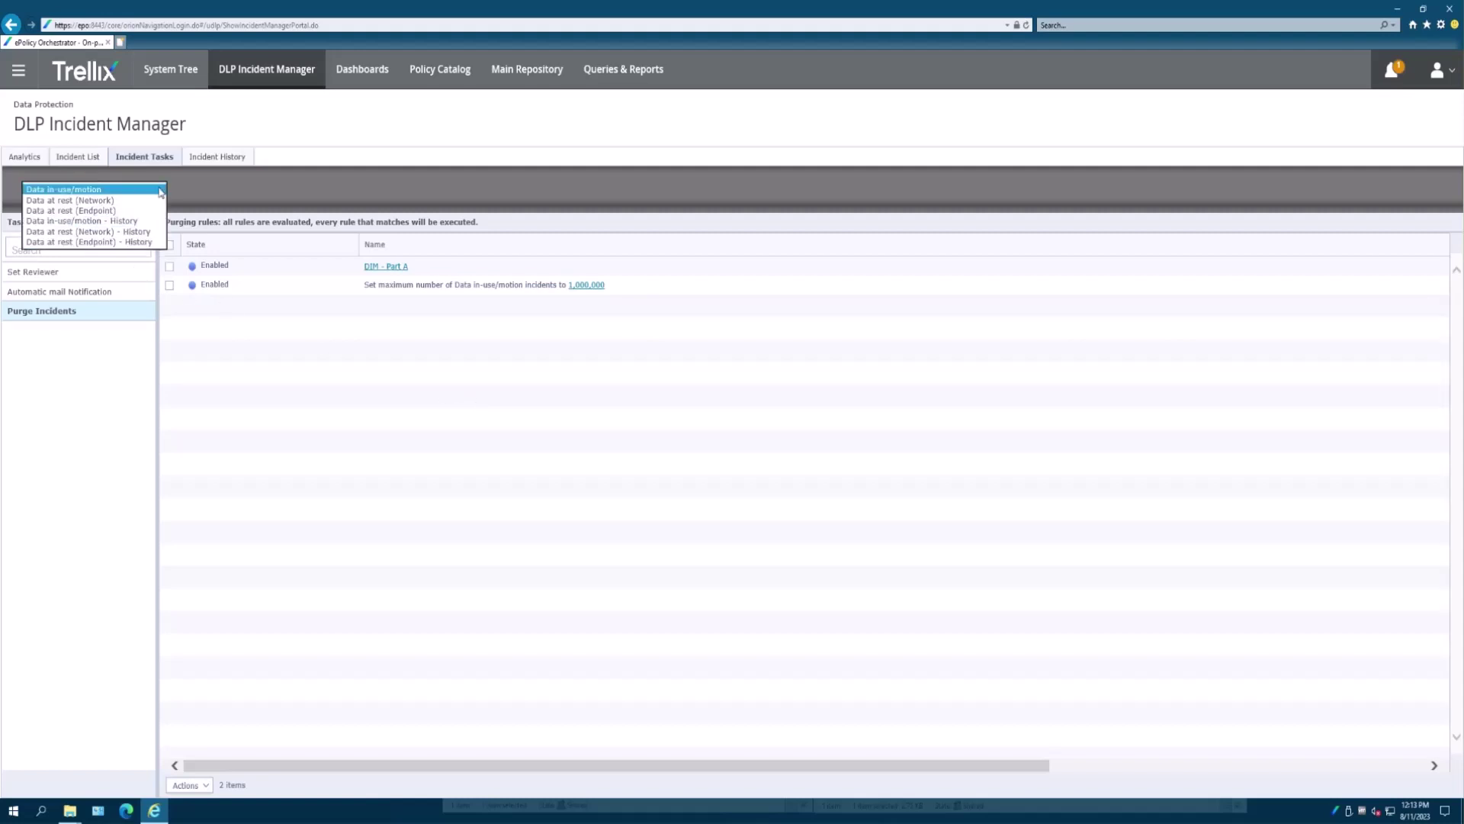
{"action": "left_click", "coordinate": [118, 222]}
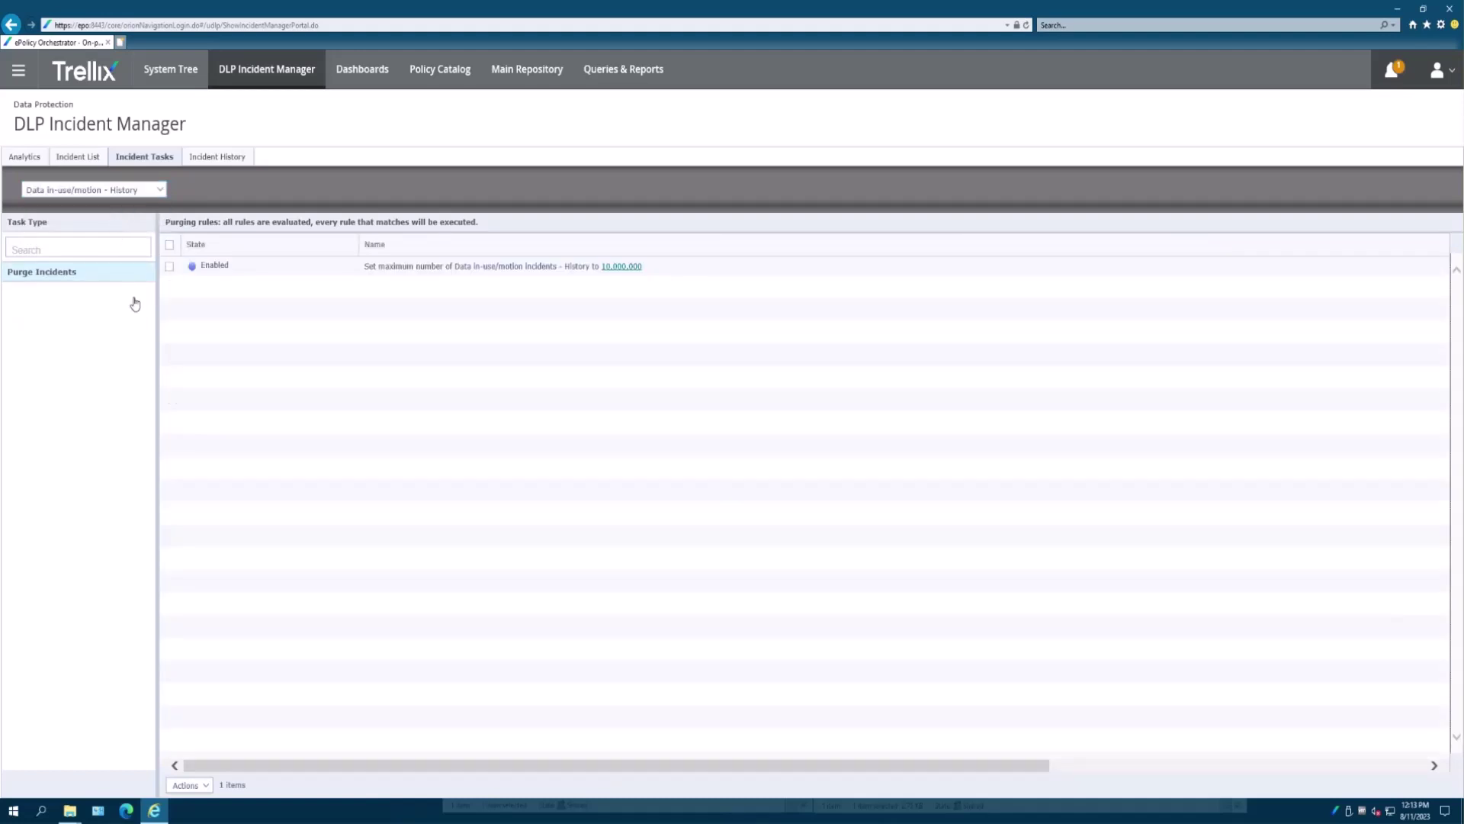
{"action": "left_click", "coordinate": [48, 282]}
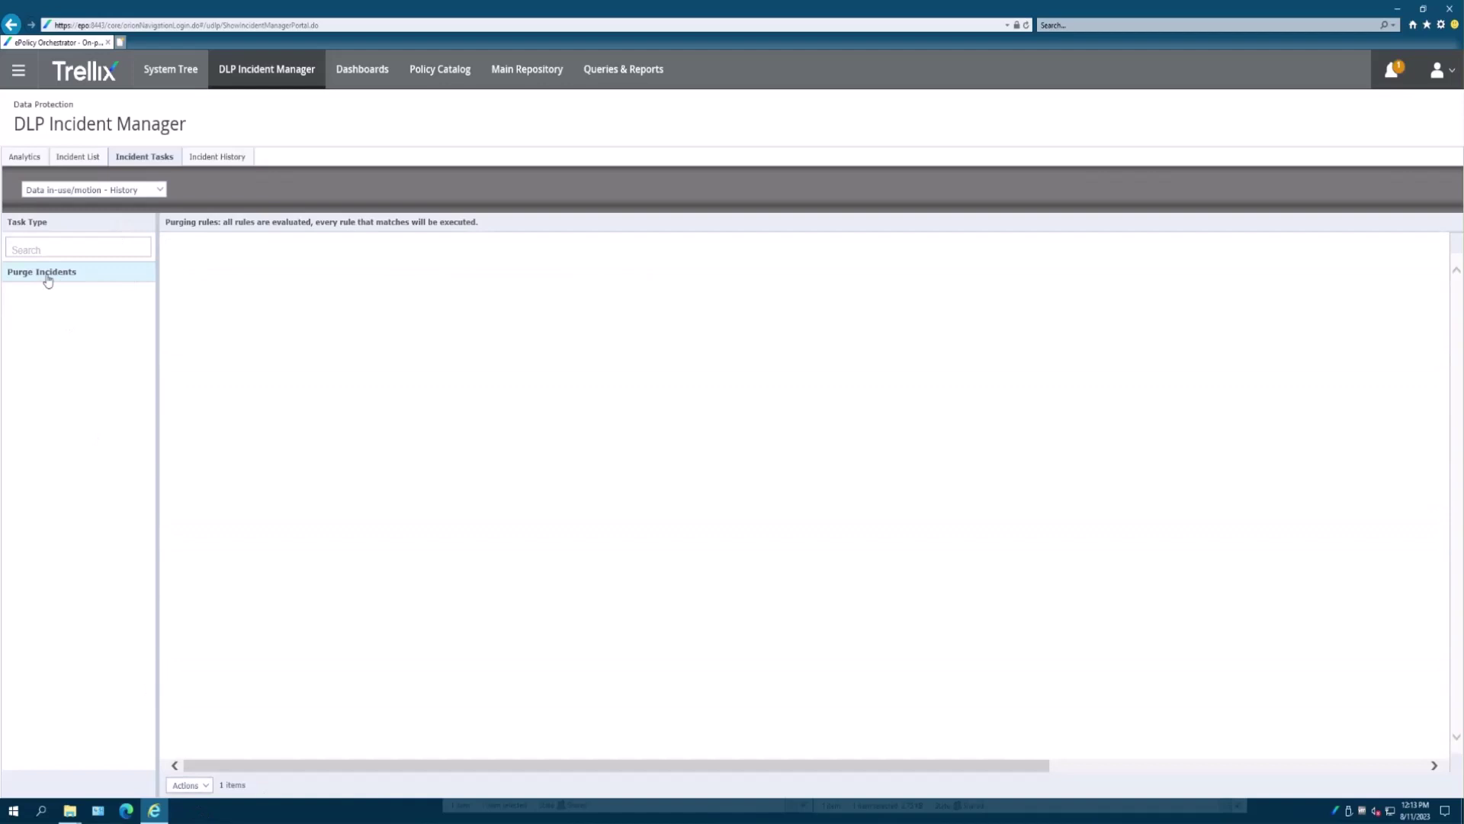
Create a new history purge rule named 'DIM History - Part B' and continue to criteria
{"action": "left_click", "coordinate": [216, 797]}
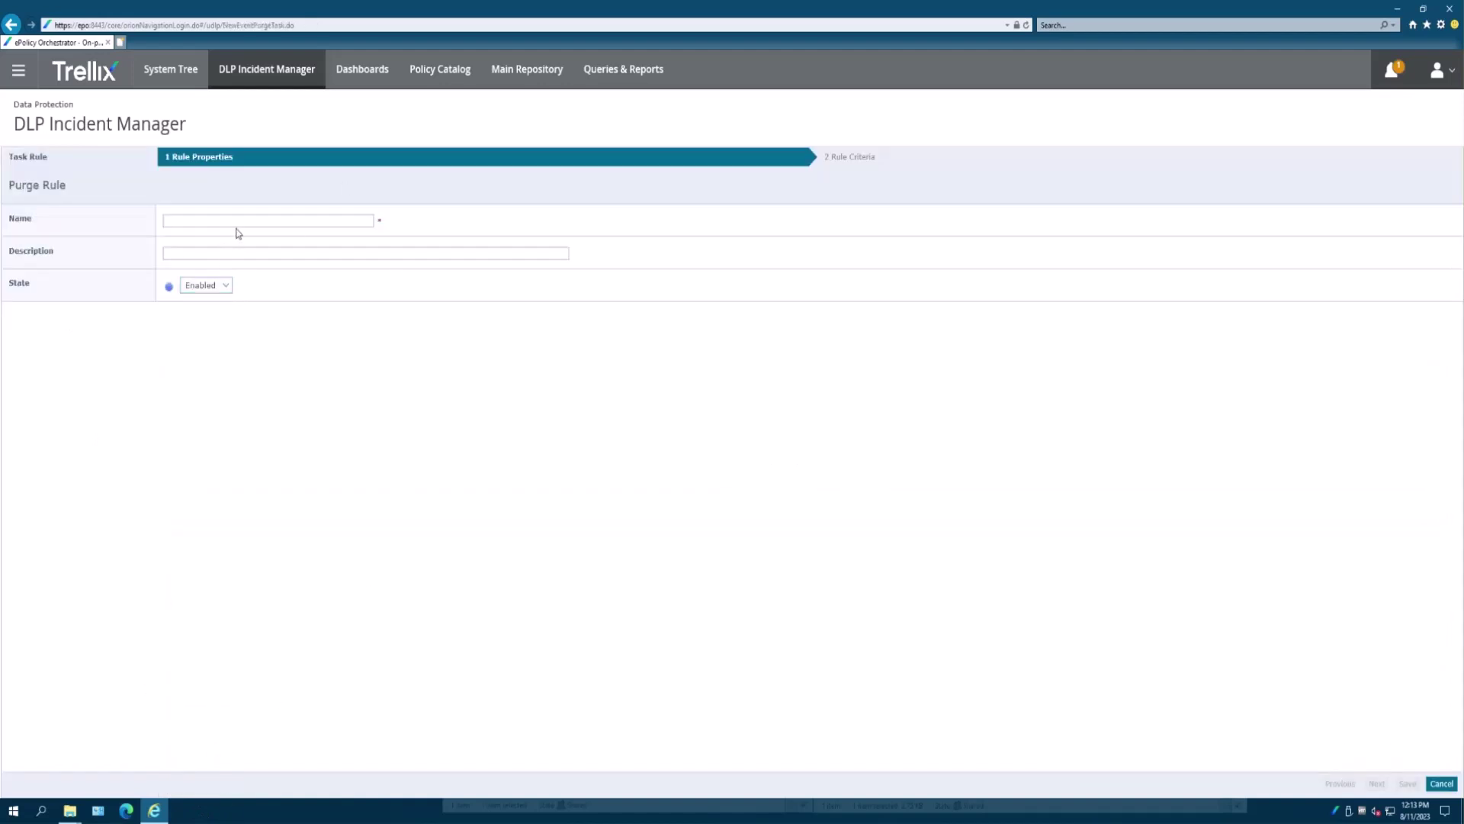
{"action": "left_click", "coordinate": [241, 221]}
{"action": "type", "text": "DIM"}
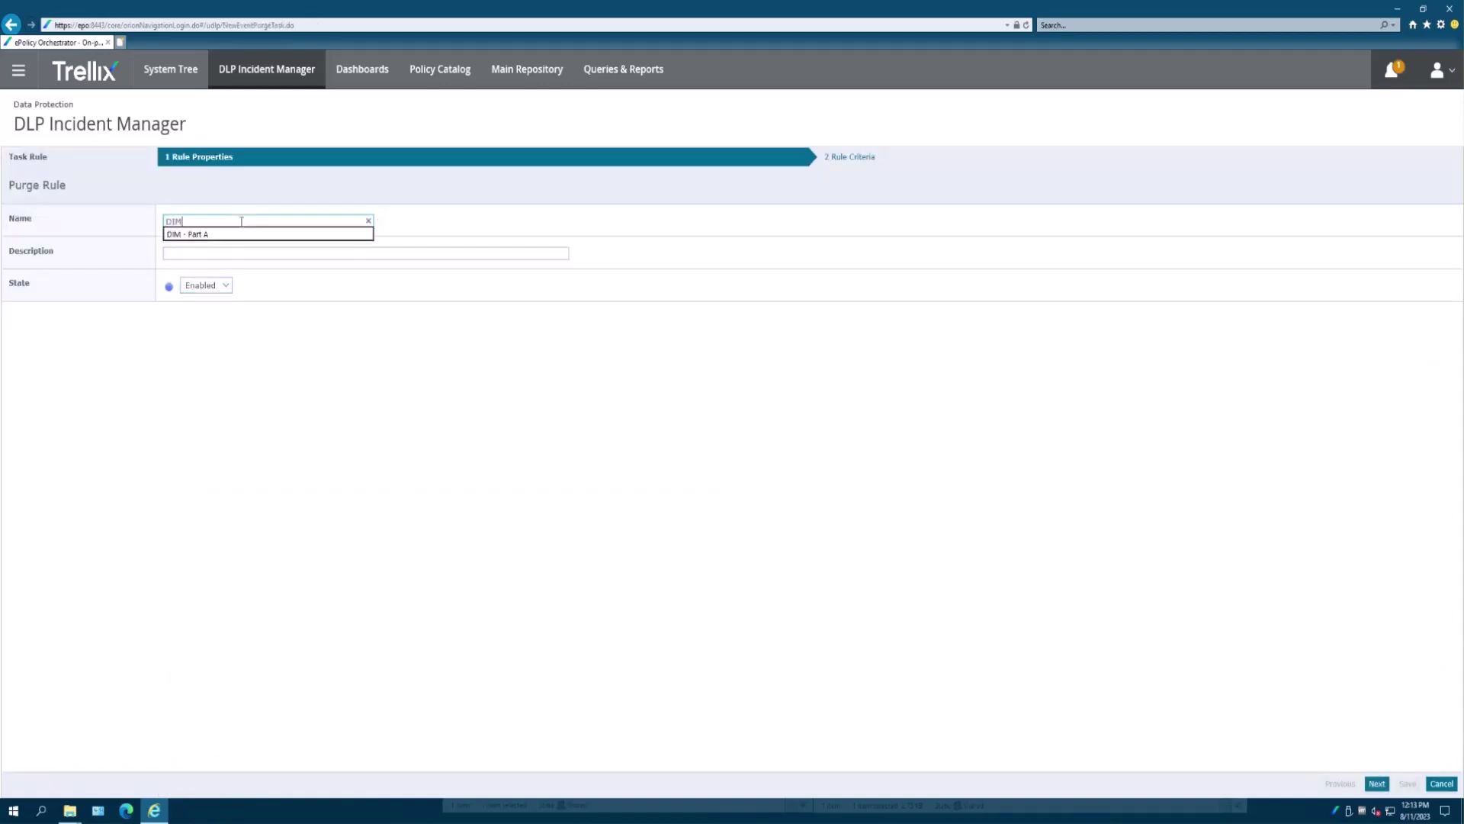
{"action": "type", "text": " History - Part B"}
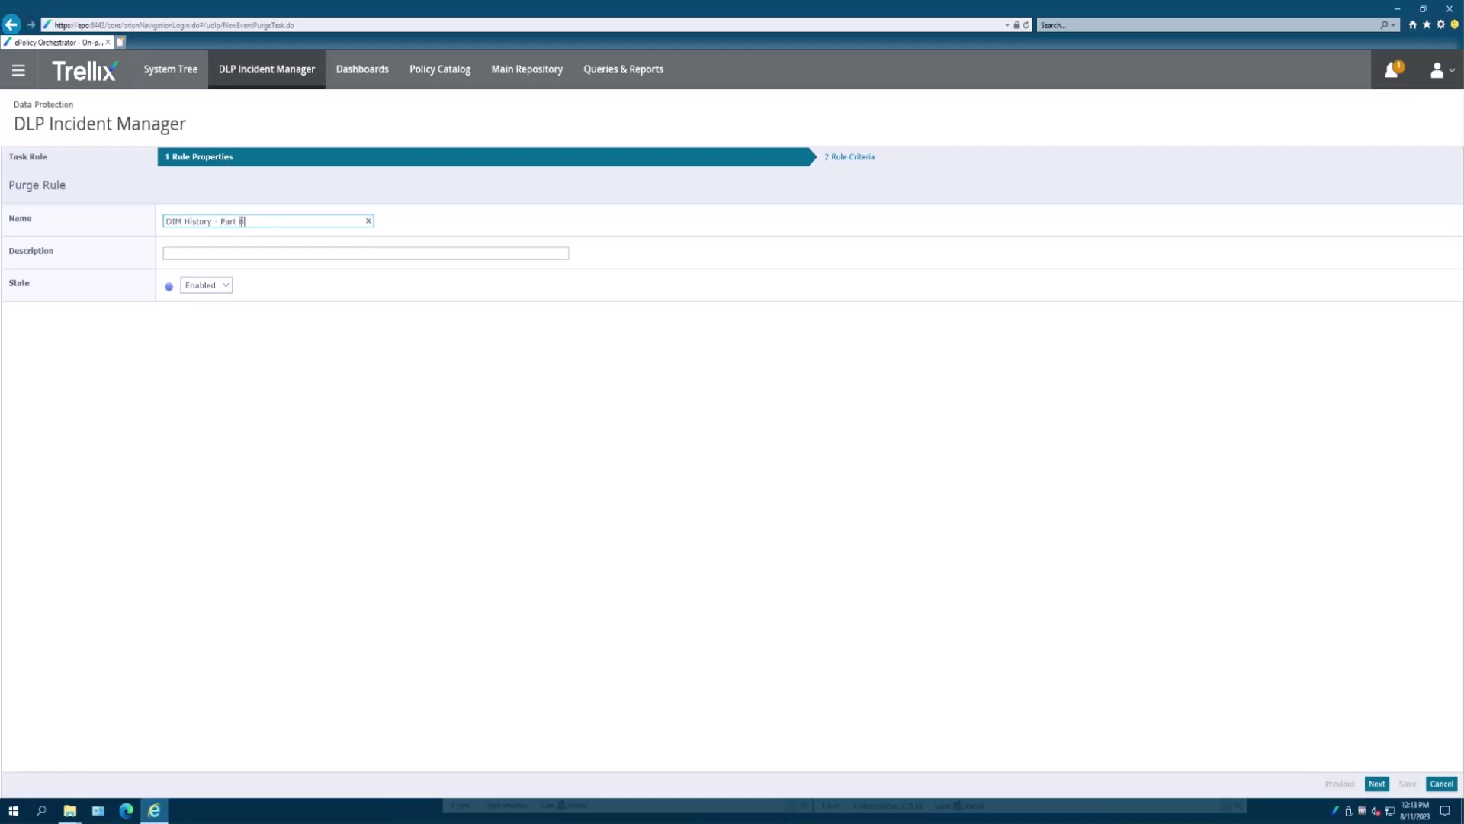
{"action": "left_click", "coordinate": [1376, 784]}
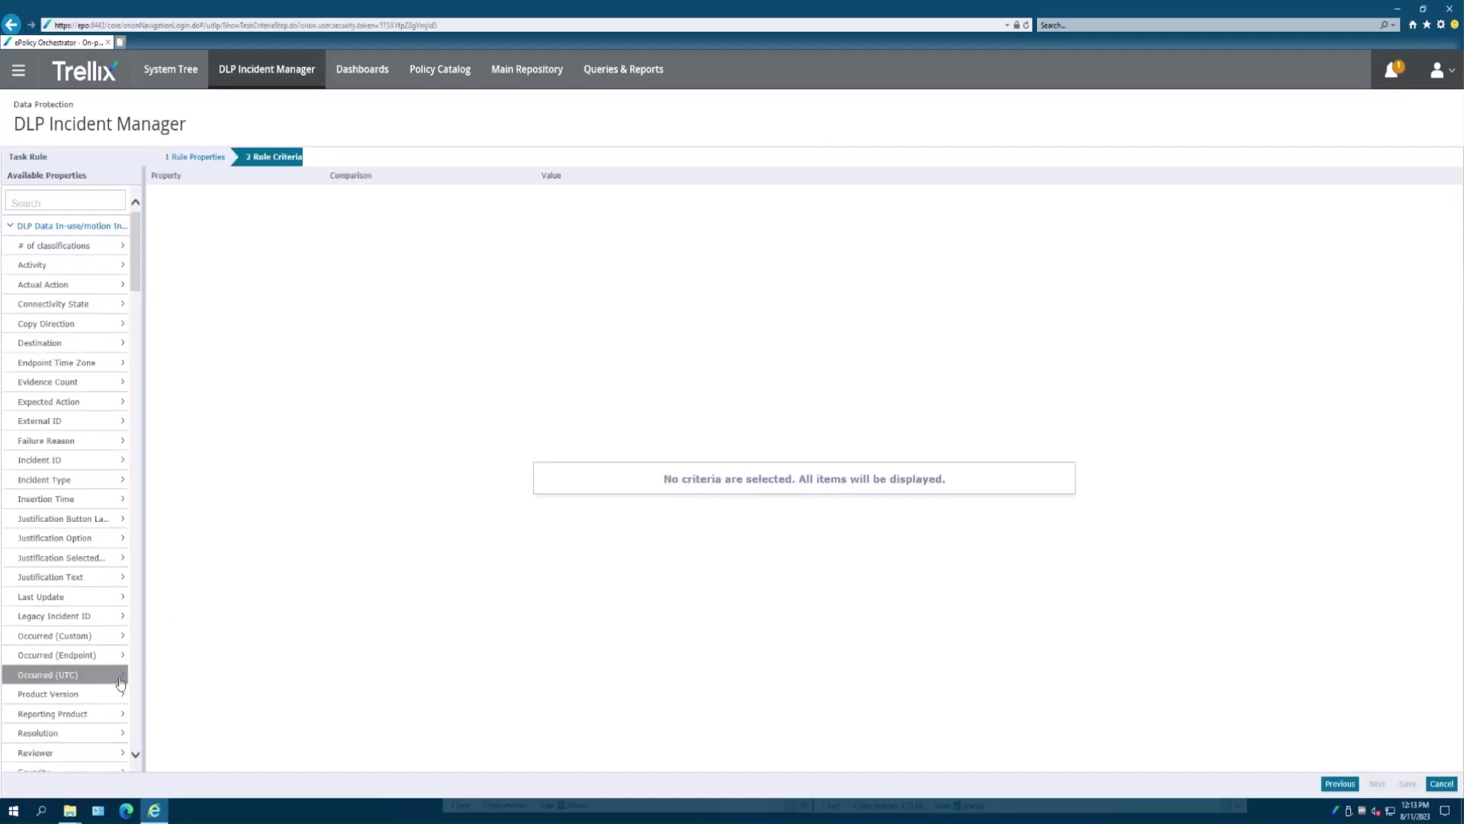
Limit it to Occurred (Endpoint) earlier than 08/31/2023 and save the rule
{"action": "left_click", "coordinate": [53, 655]}
{"action": "left_click", "coordinate": [359, 226]}
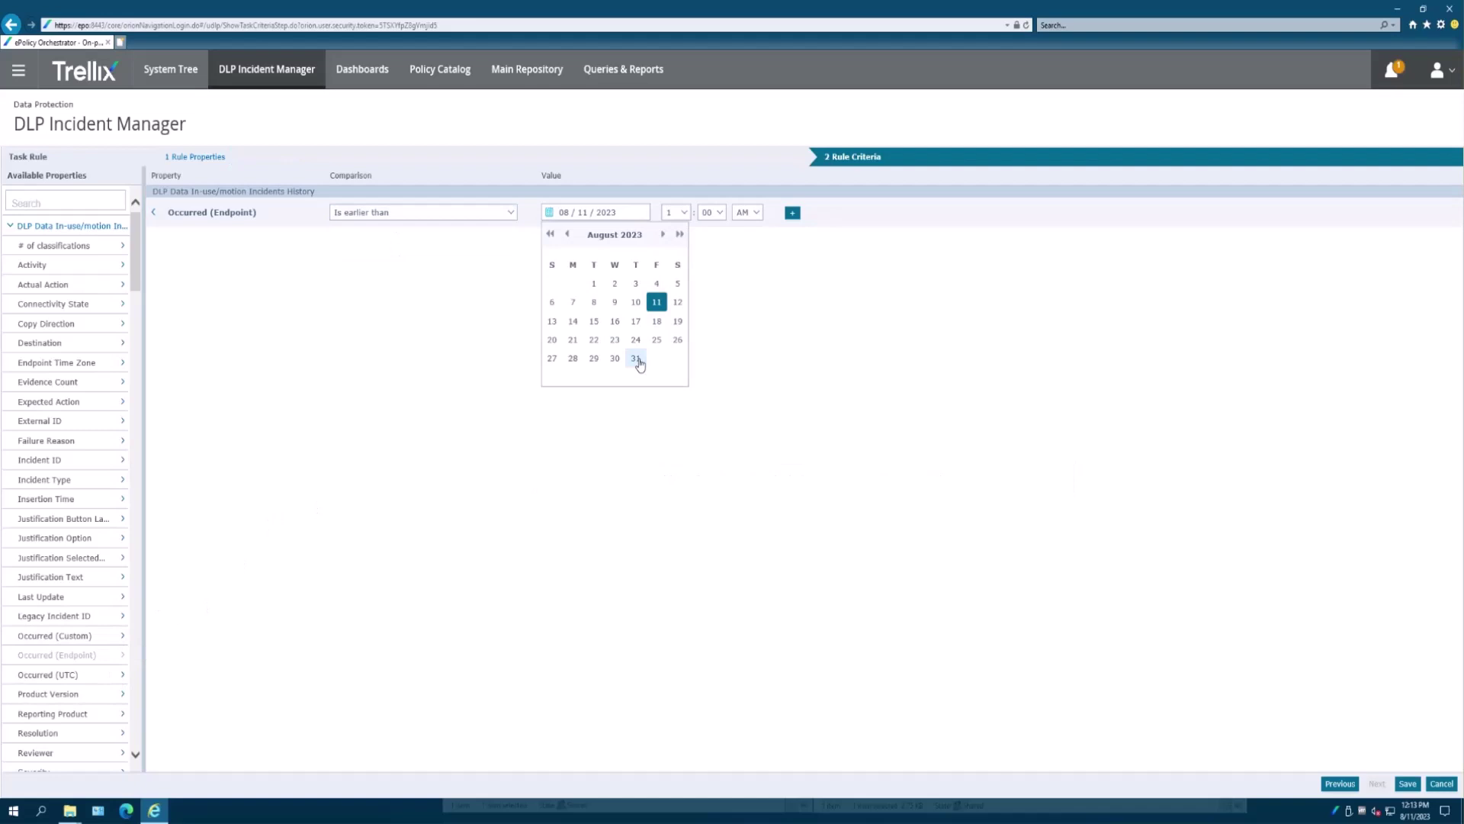
{"action": "left_click", "coordinate": [637, 360]}
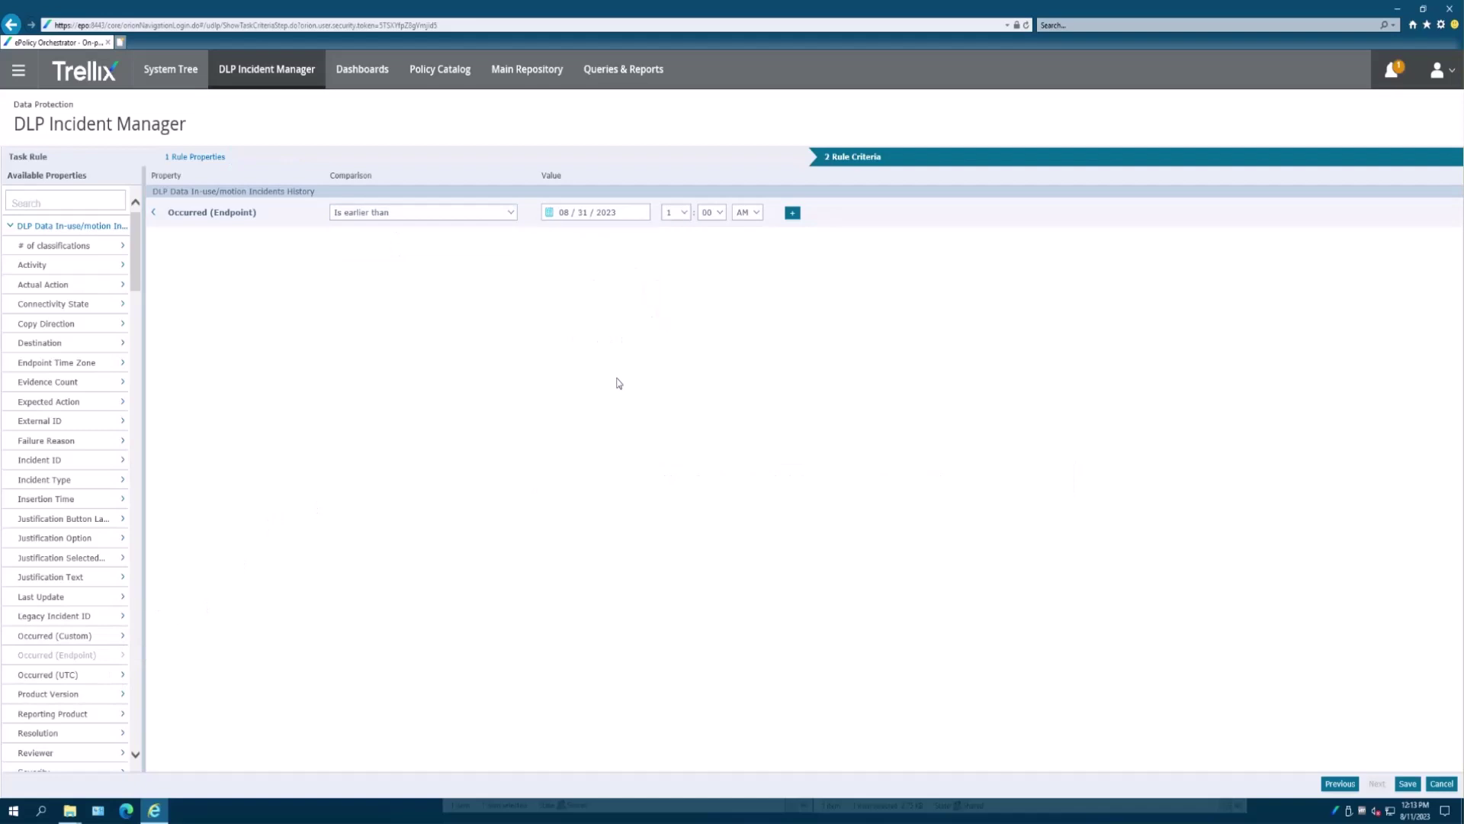
{"action": "left_click", "coordinate": [1407, 783]}
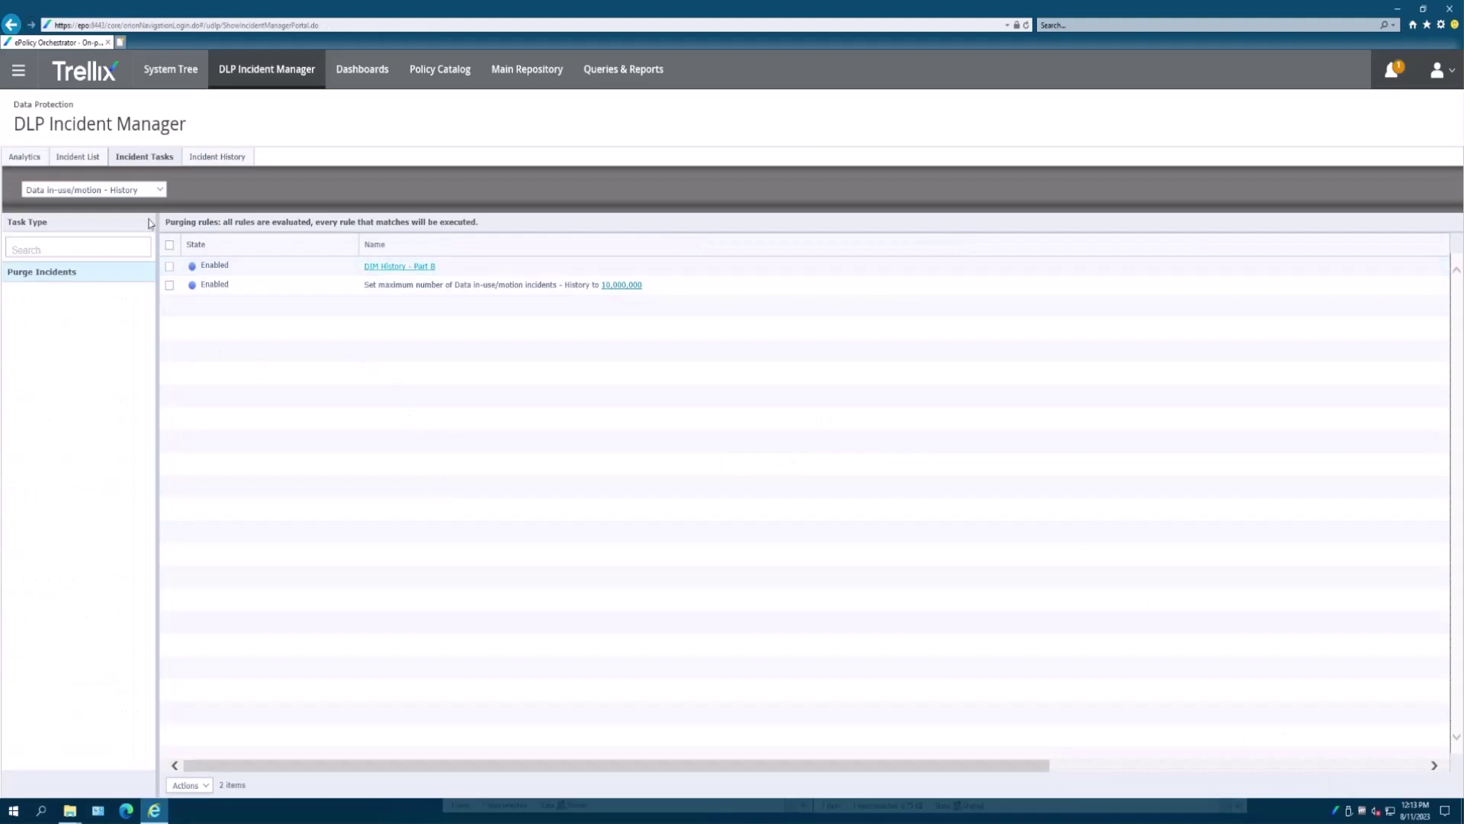
Switch back to Data in-use/motion and review its purge rules, including the enabled DIM - Part A
{"action": "left_click", "coordinate": [92, 190]}
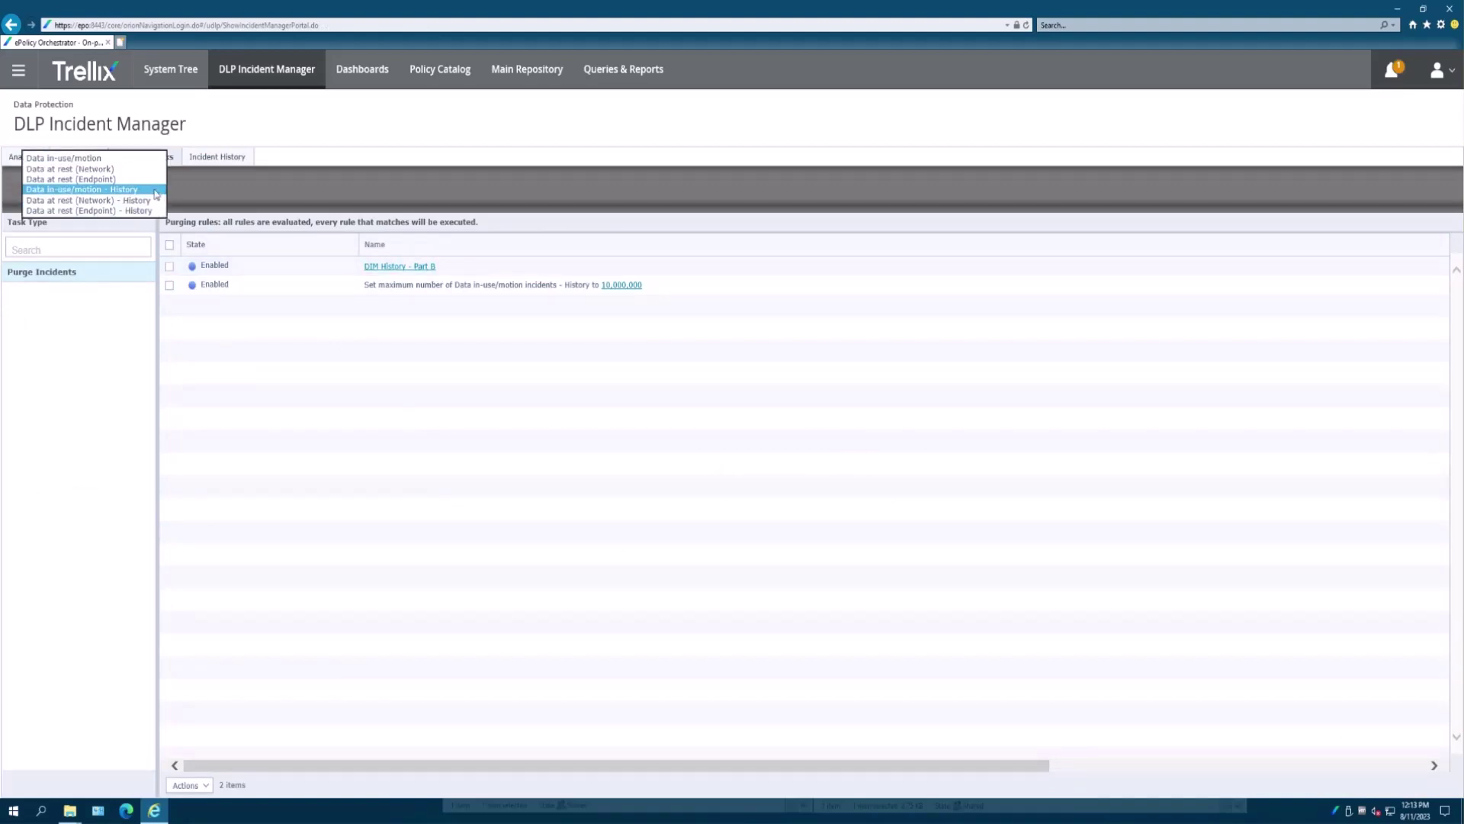
{"action": "left_click", "coordinate": [98, 160]}
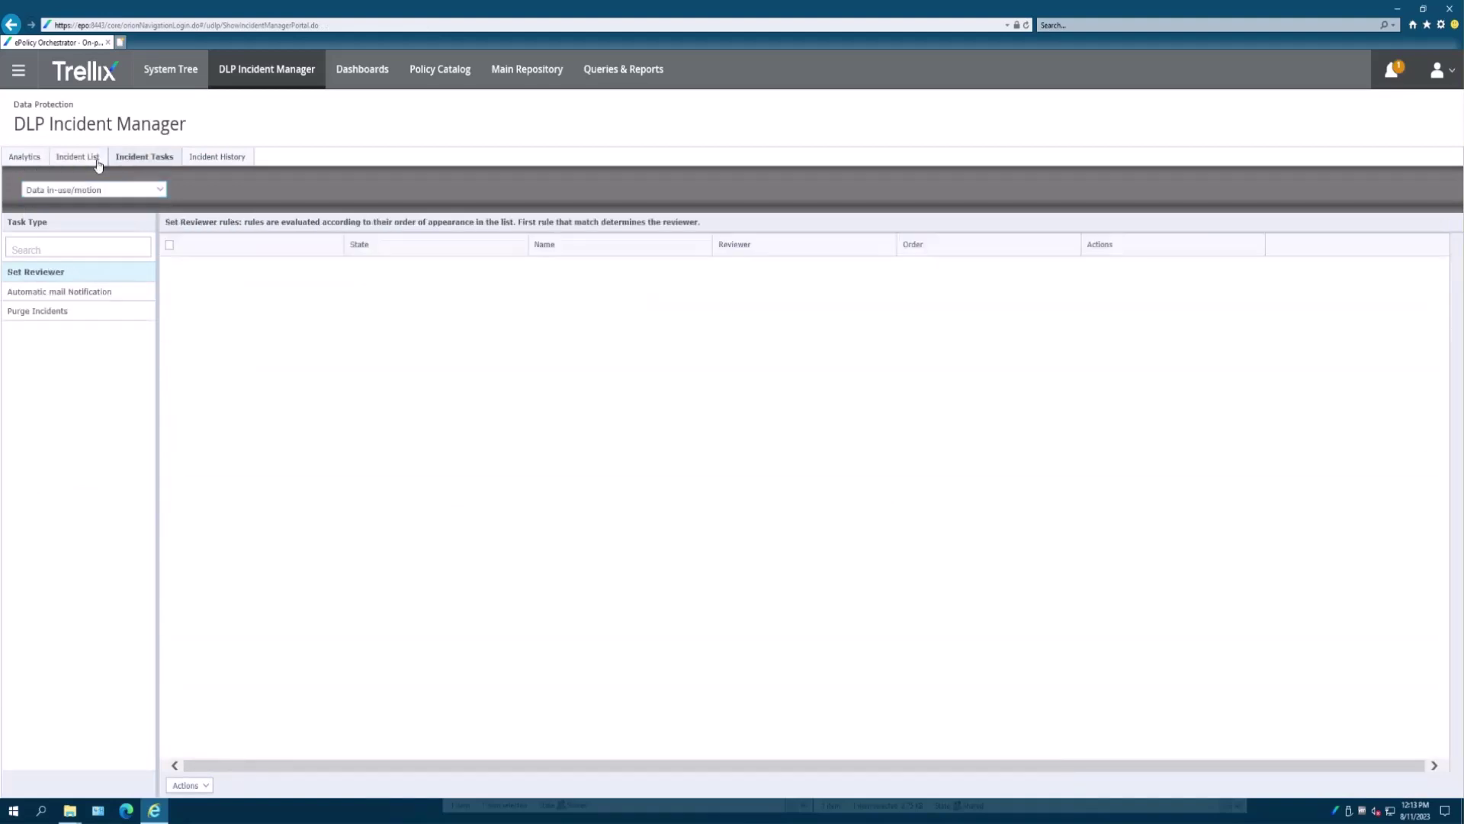
{"action": "left_click", "coordinate": [45, 319]}
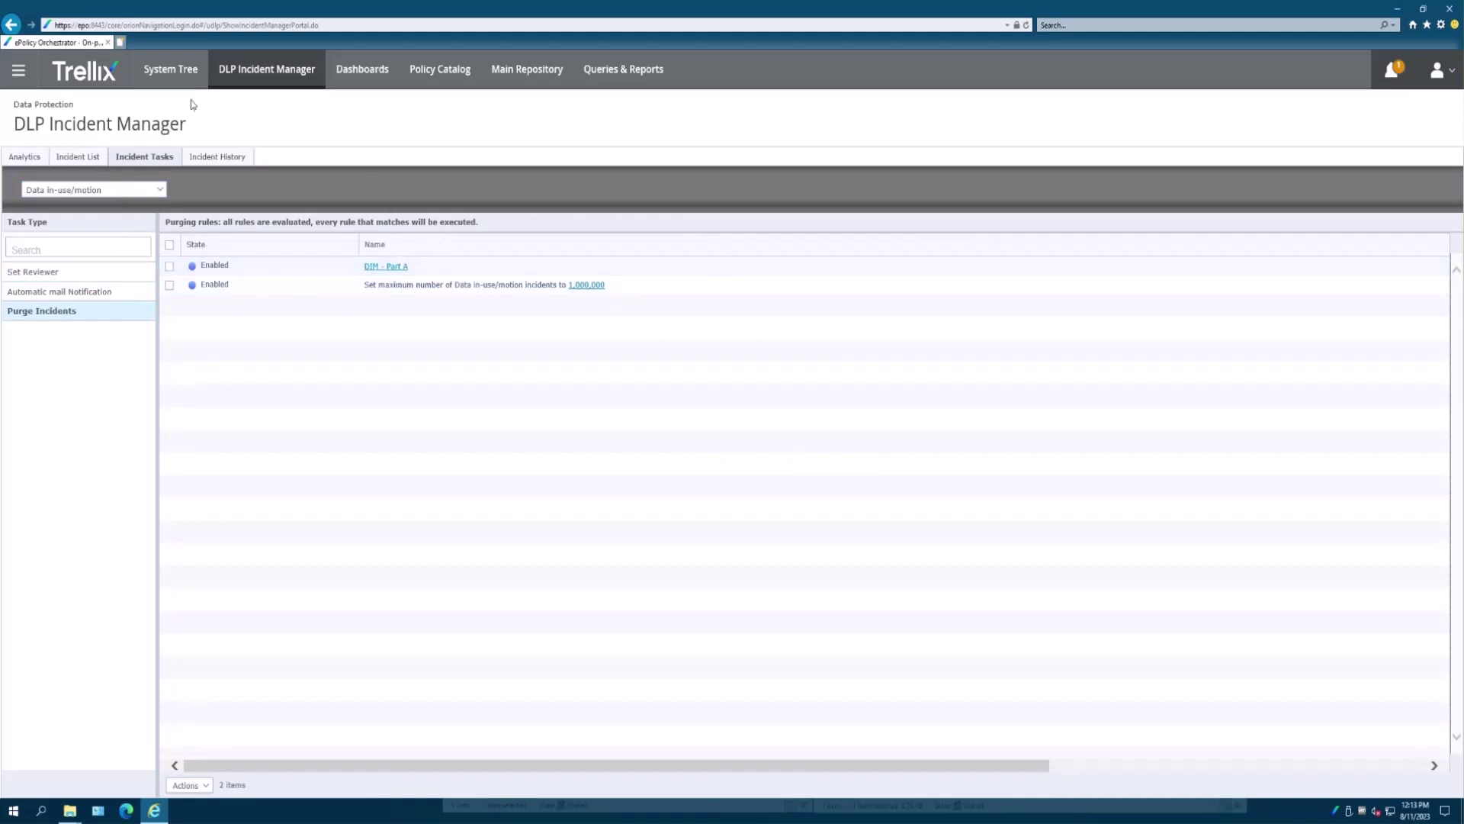
{"action": "left_click", "coordinate": [19, 71]}
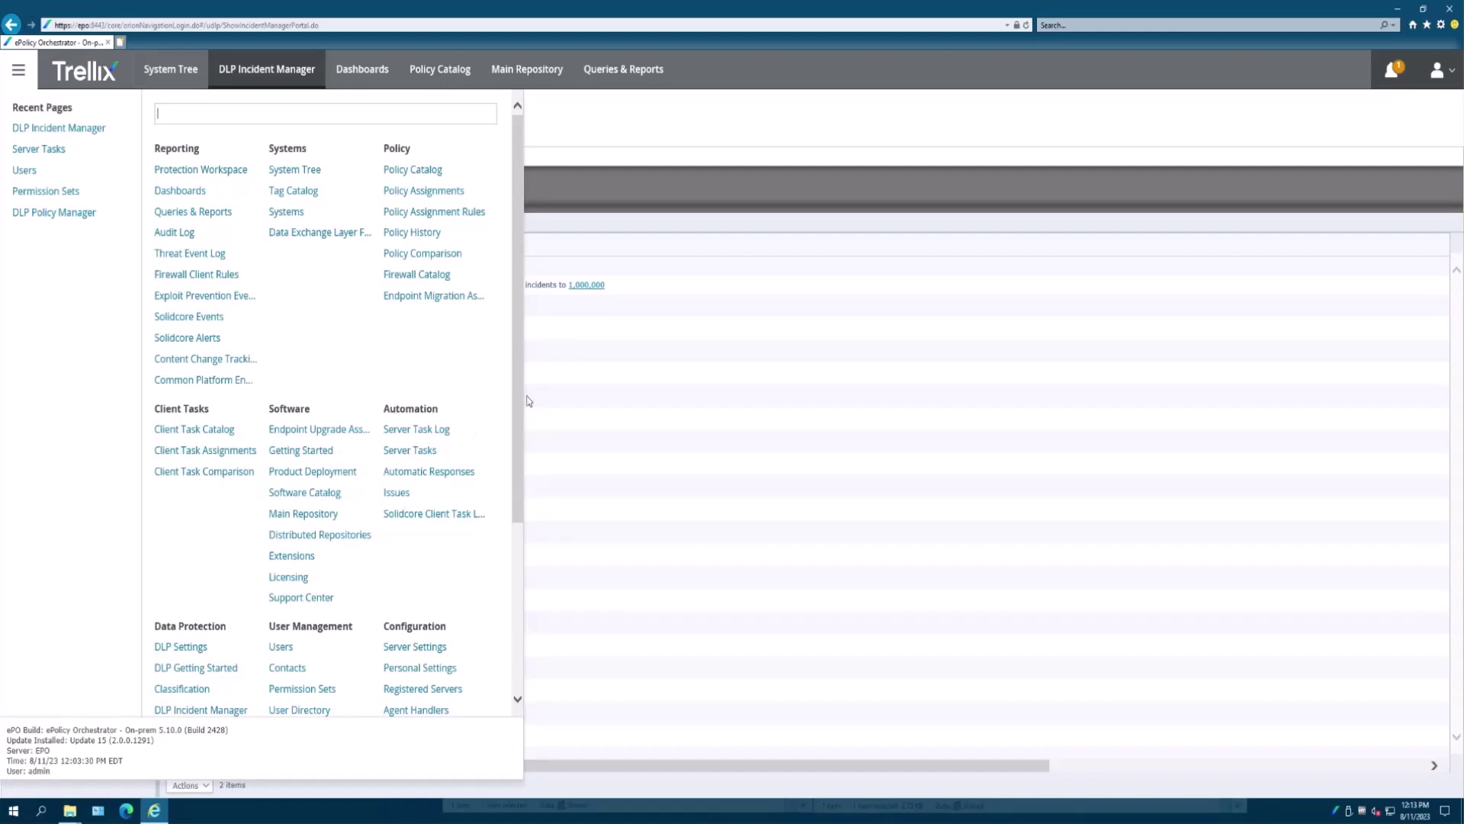
Filter the Server Tasks list by 'dlp', then by 'purge', leaving 8 tasks
{"action": "left_click", "coordinate": [412, 452]}
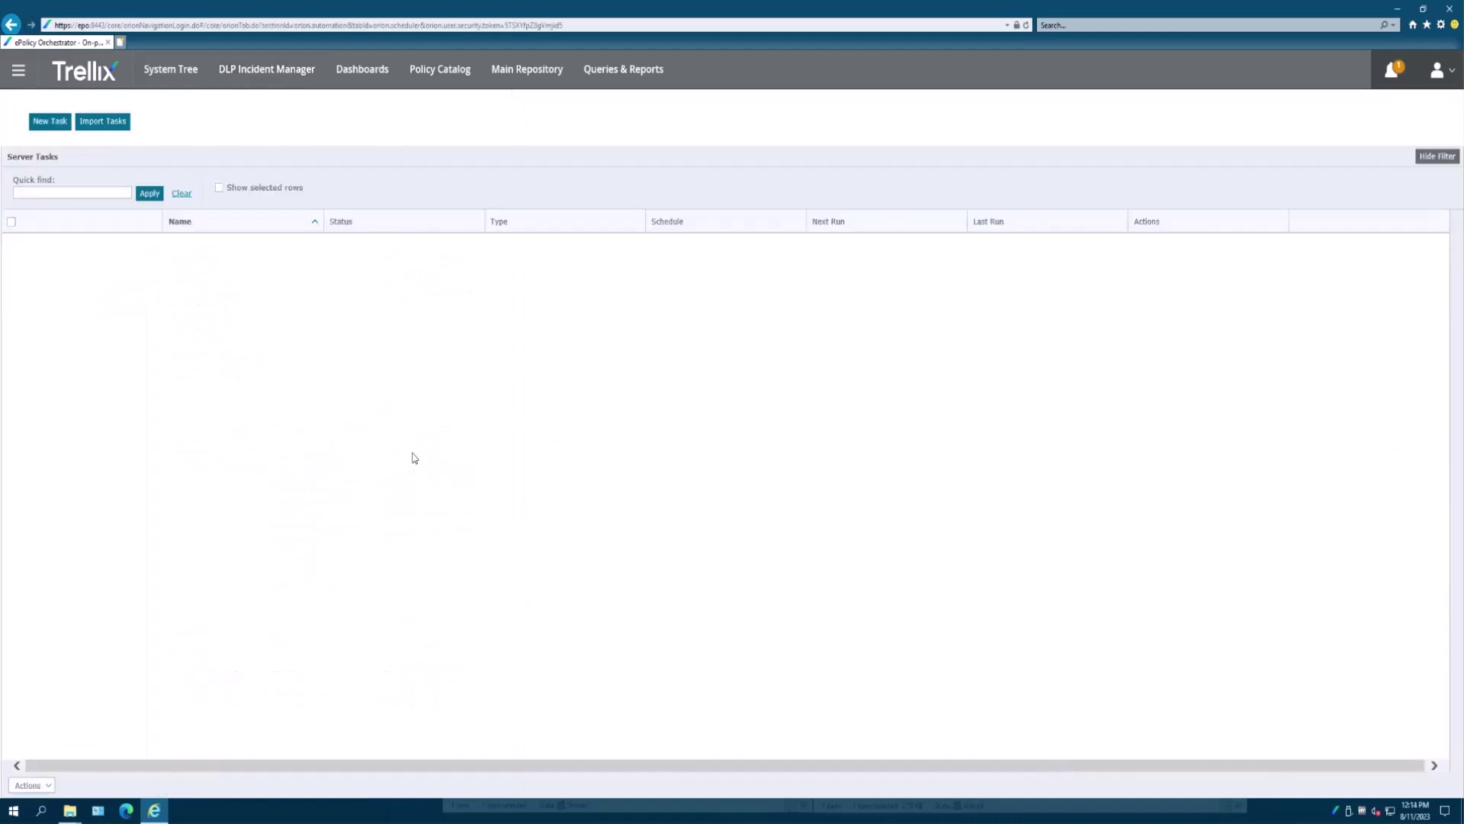
{"action": "left_click", "coordinate": [91, 192]}
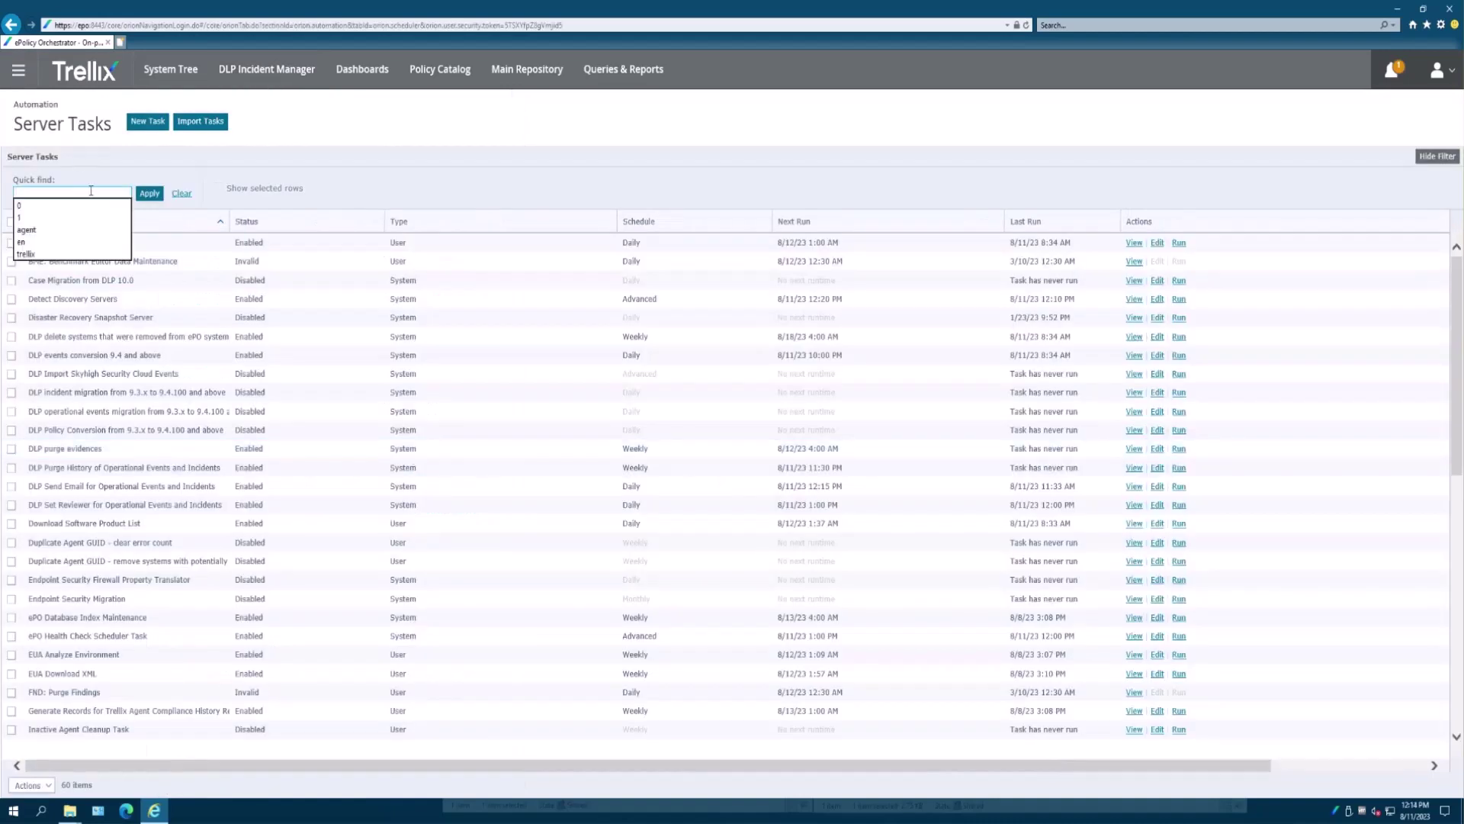
{"action": "type", "text": "dlp"}
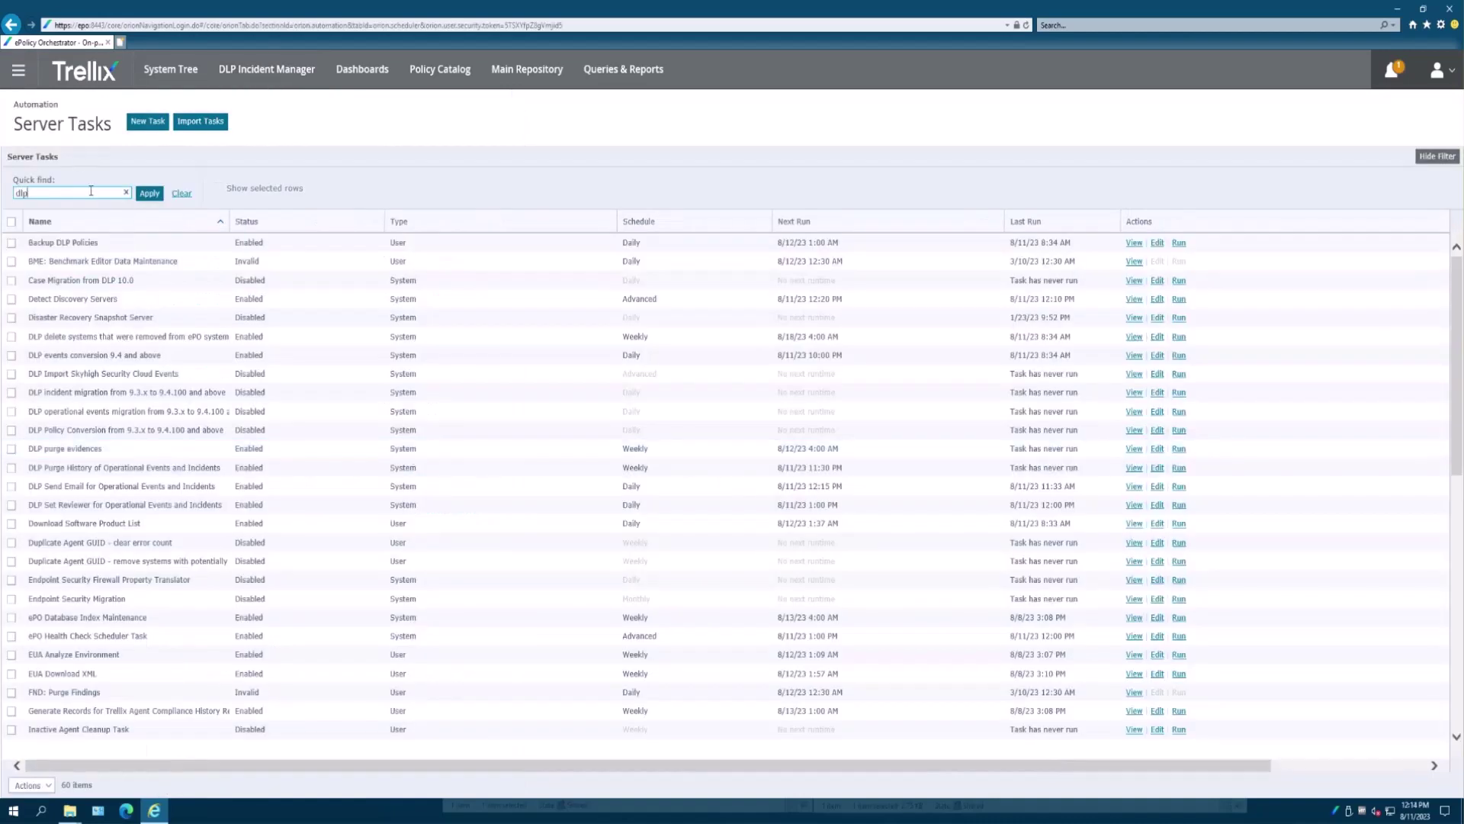
{"action": "key", "text": "Return"}
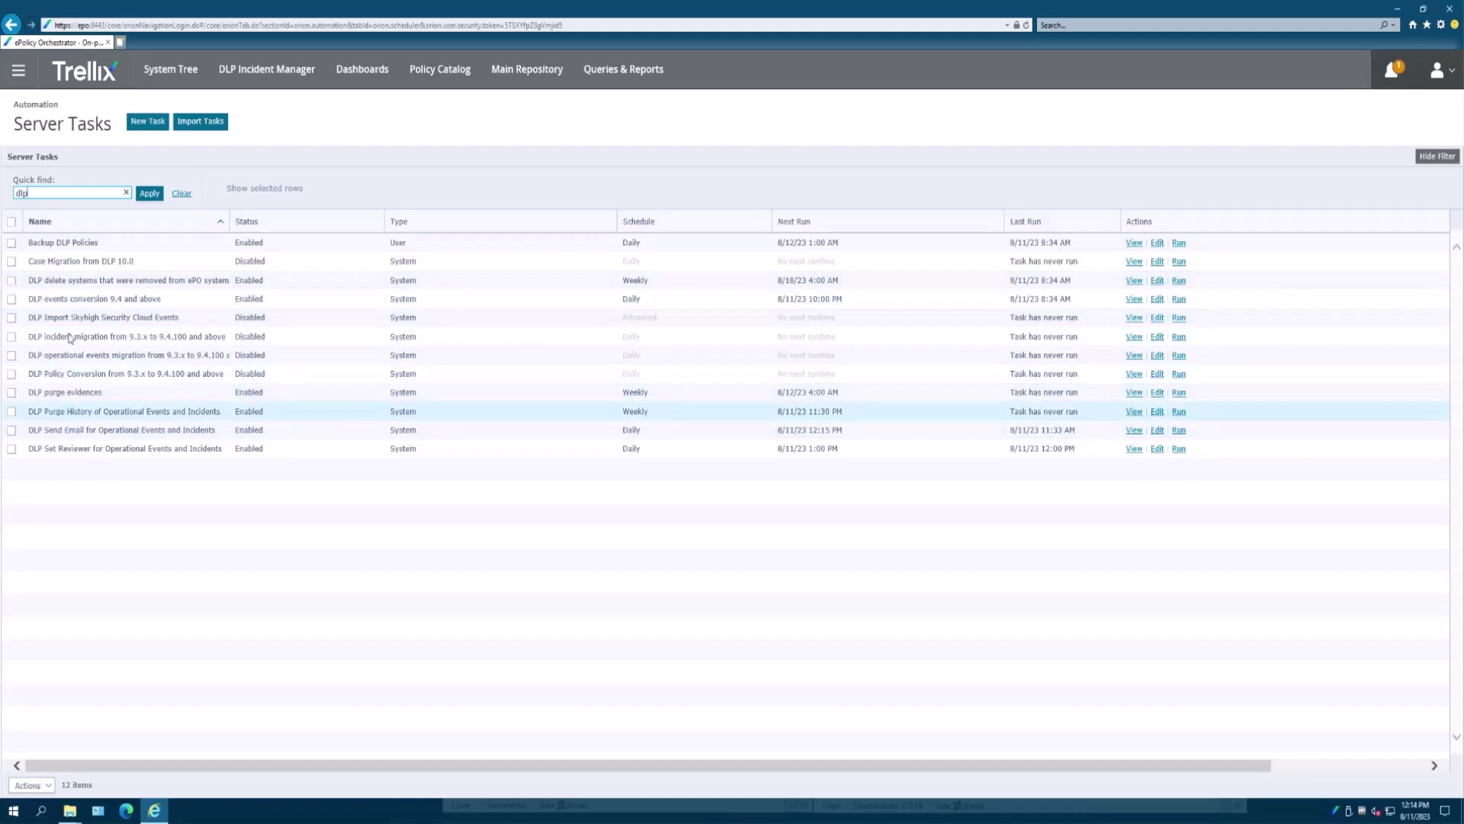
{"action": "key", "text": "BackSpace"}
{"action": "key", "text": "BackSpace"}
{"action": "key", "text": "BackSpace"}
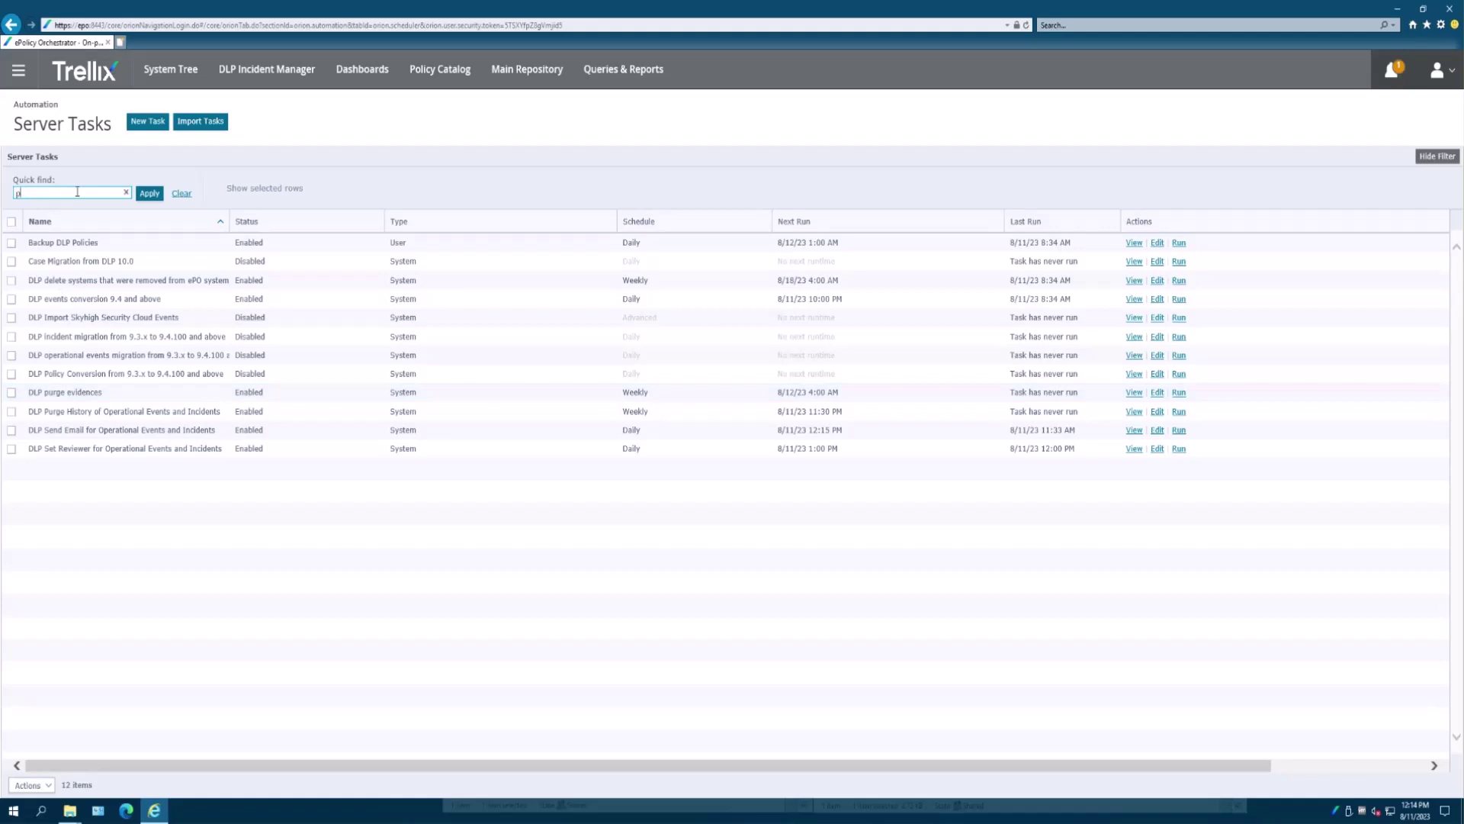
{"action": "key", "text": "Return"}
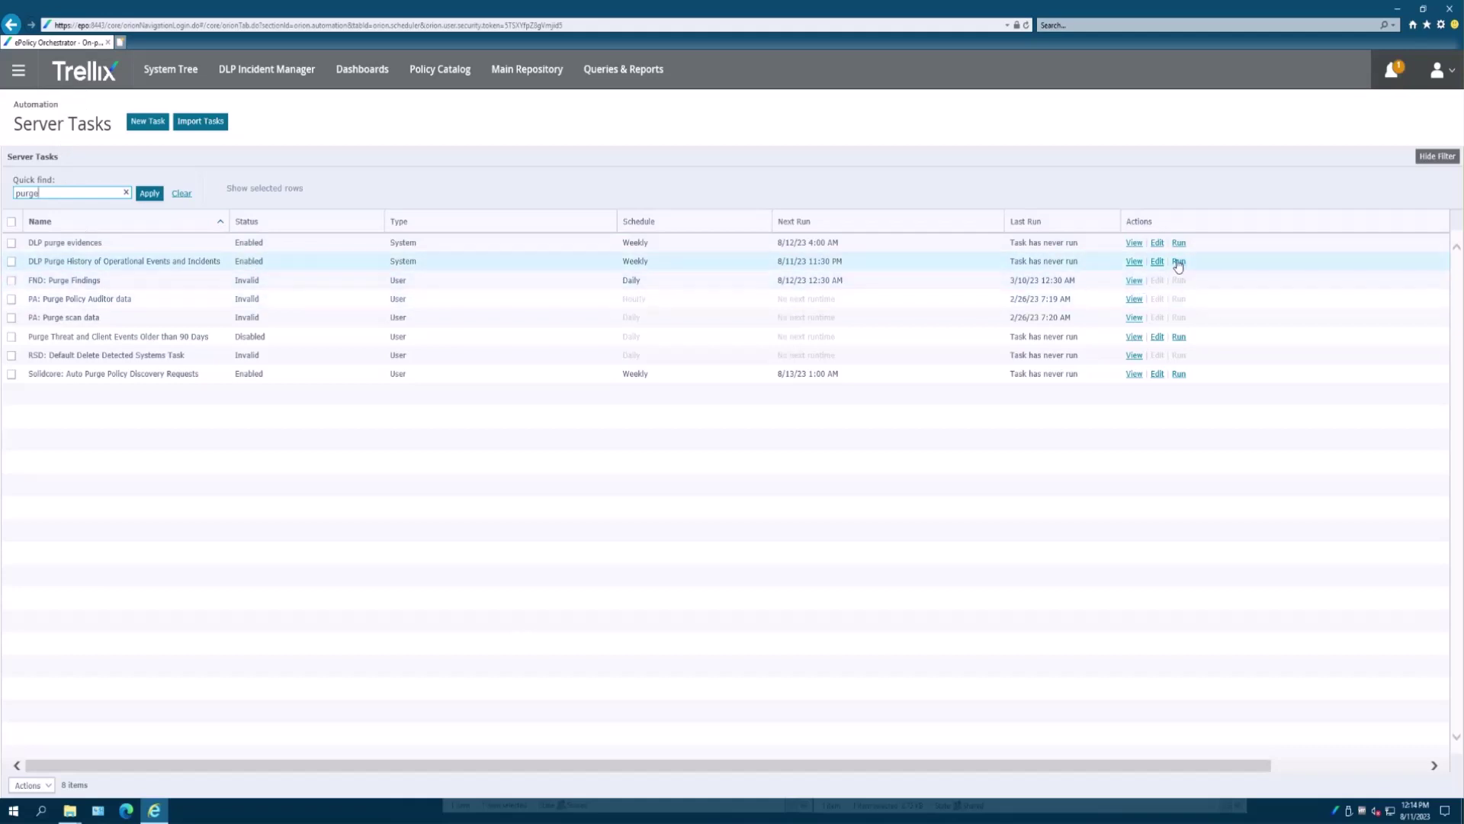
Restore the browser window, place it below the evidence folder windows, and widen it
{"action": "double_click", "coordinate": [590, 8]}
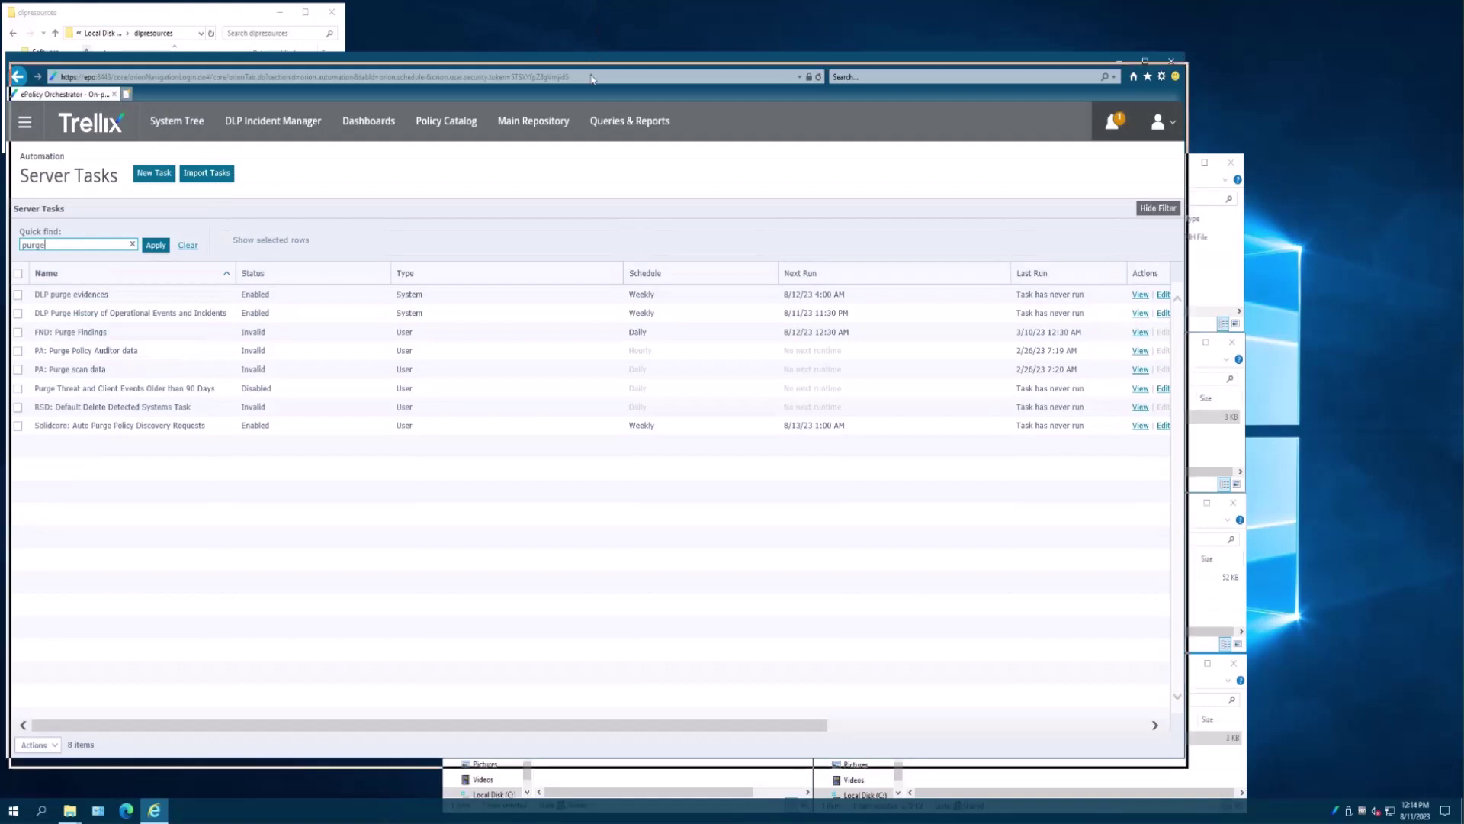
{"action": "left_click_drag", "start_coordinate": [590, 64], "coordinate": [622, 418]}
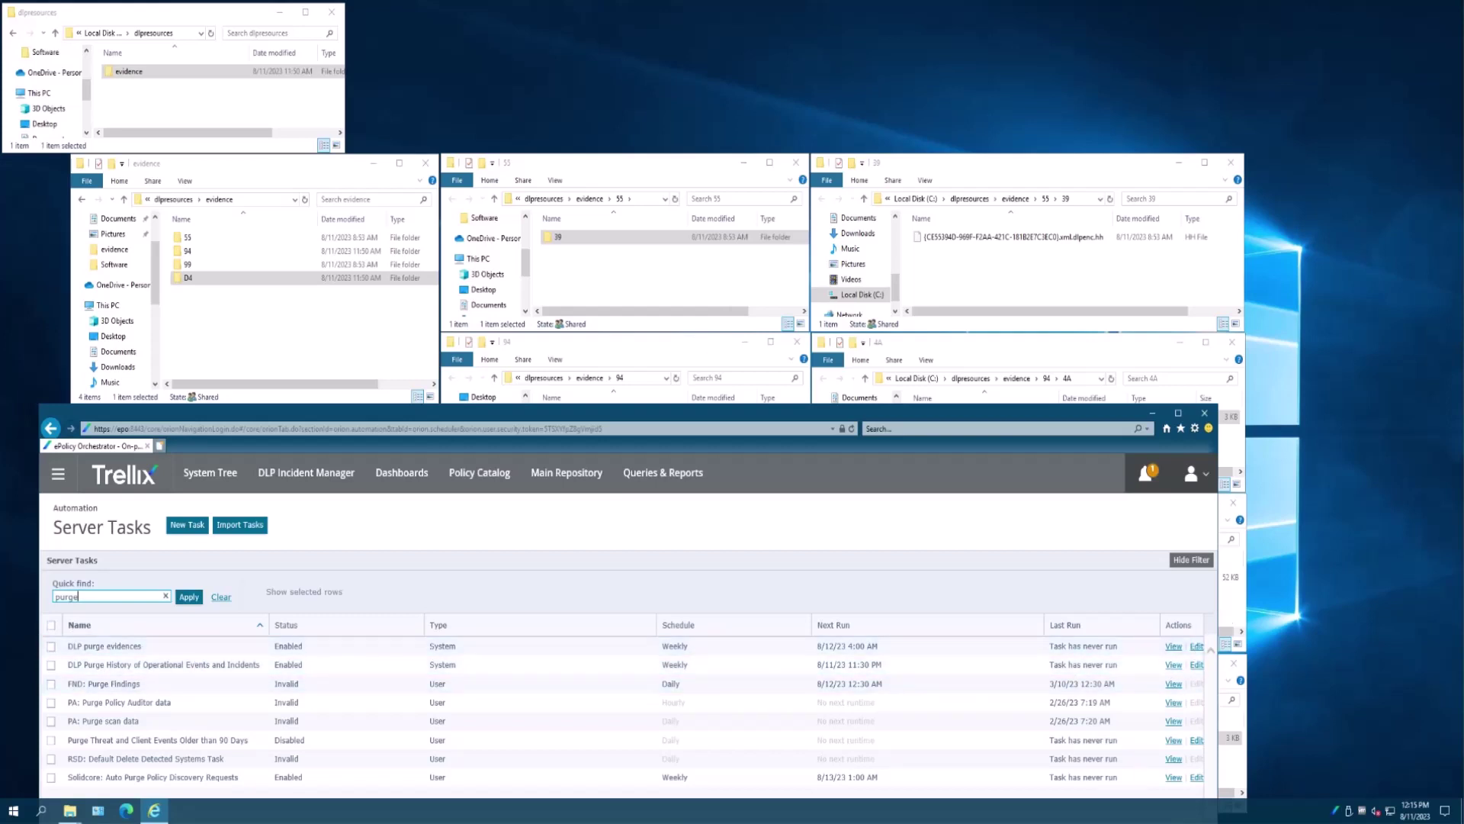
{"action": "left_click_drag", "start_coordinate": [1218, 663], "coordinate": [1297, 664]}
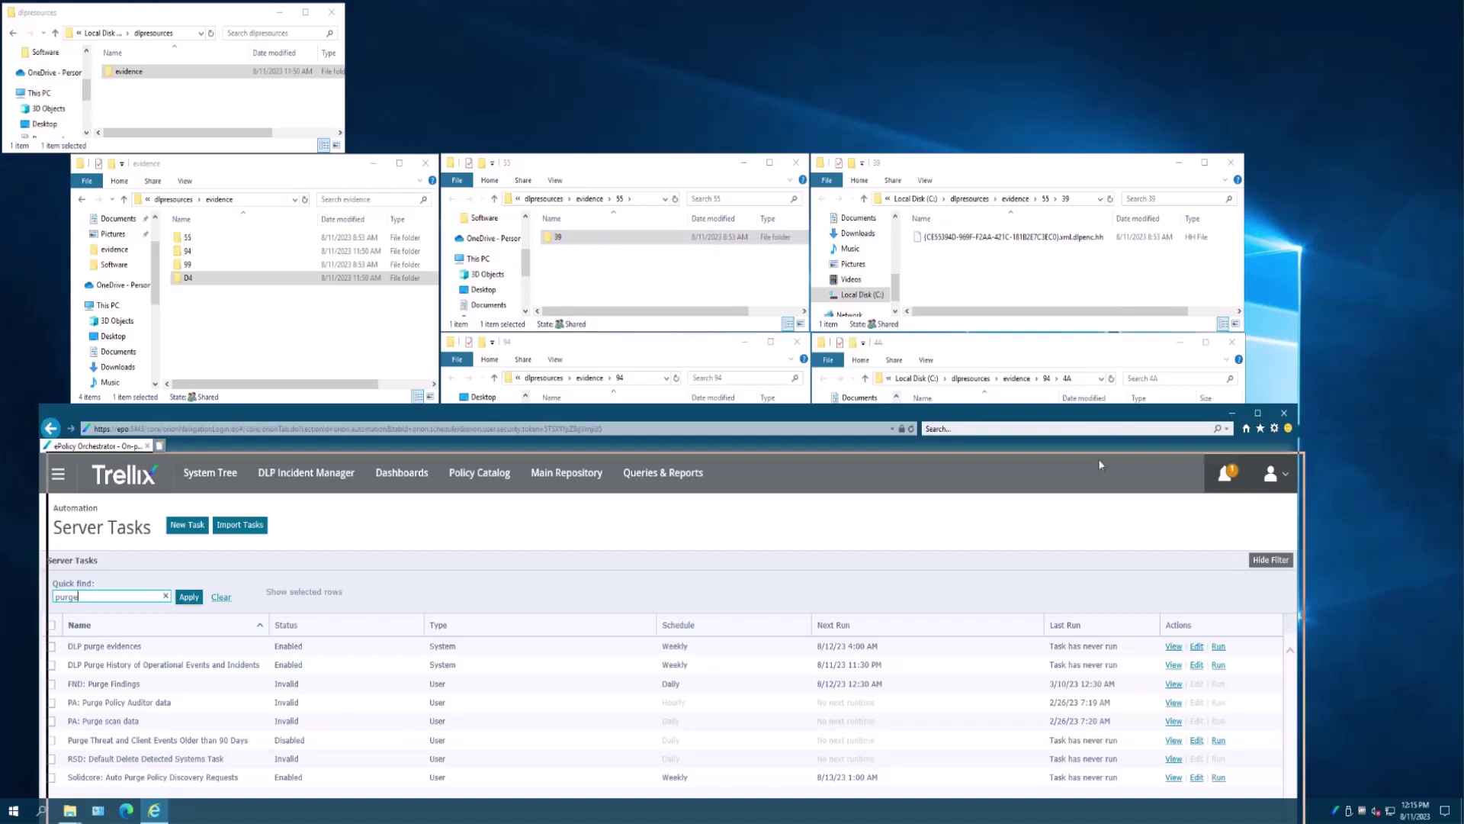
{"action": "left_click_drag", "start_coordinate": [1094, 421], "coordinate": [1100, 522]}
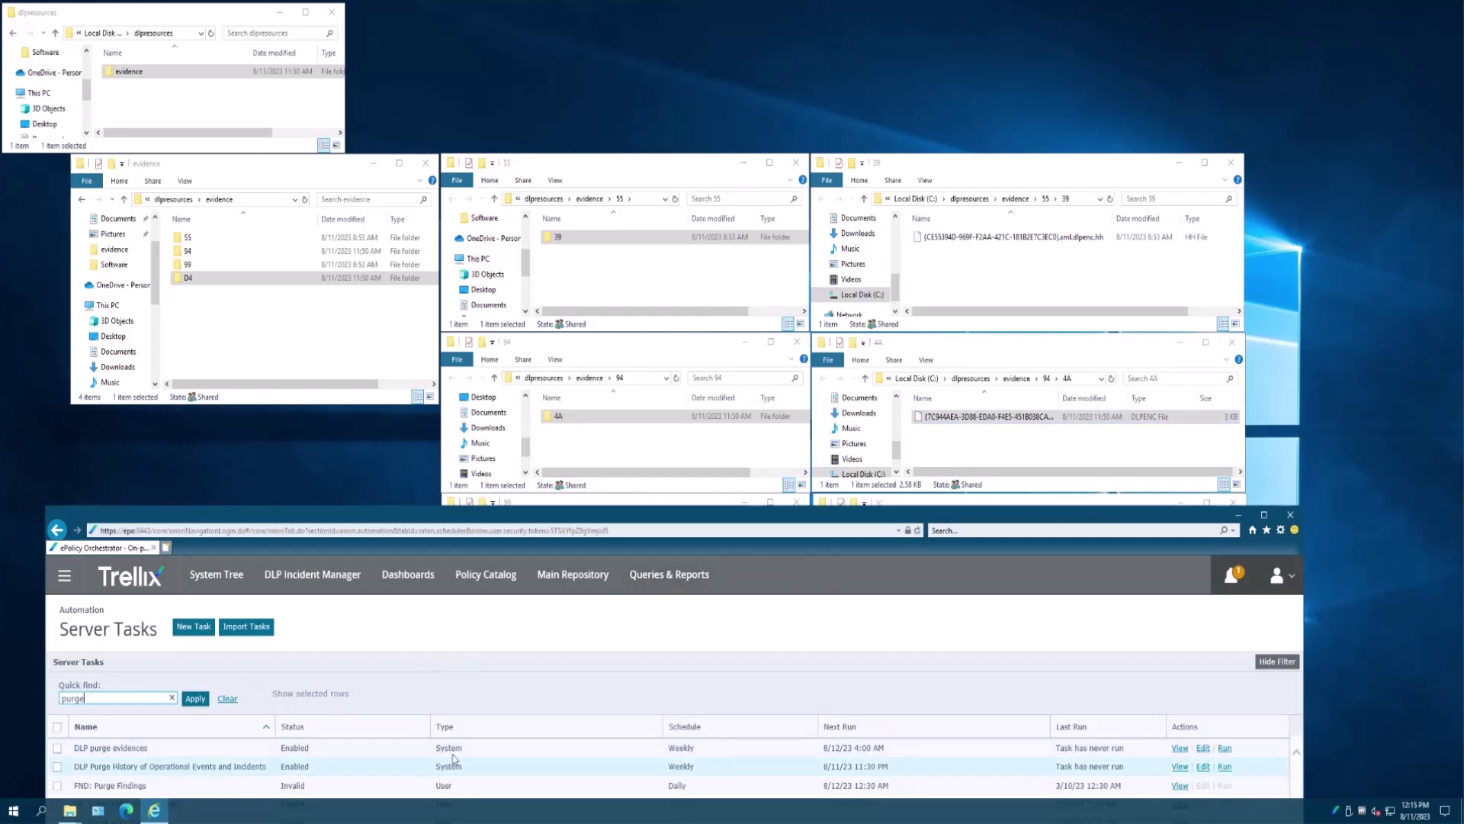
Run the DLP Purge History of Operational Events and Incidents task now, then minimize the browser
{"action": "left_click", "coordinate": [1225, 767]}
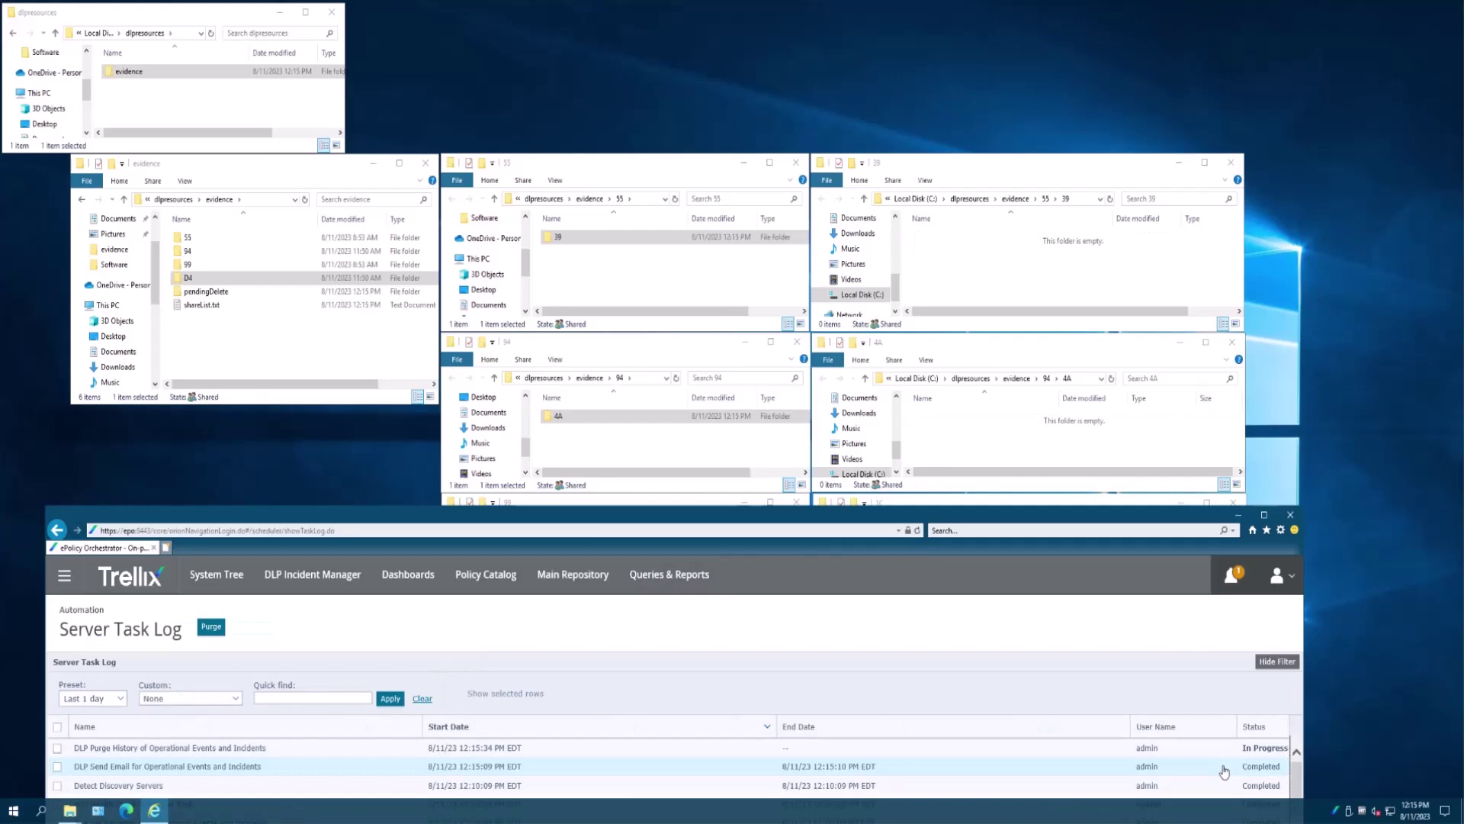
{"action": "left_click", "coordinate": [1238, 515]}
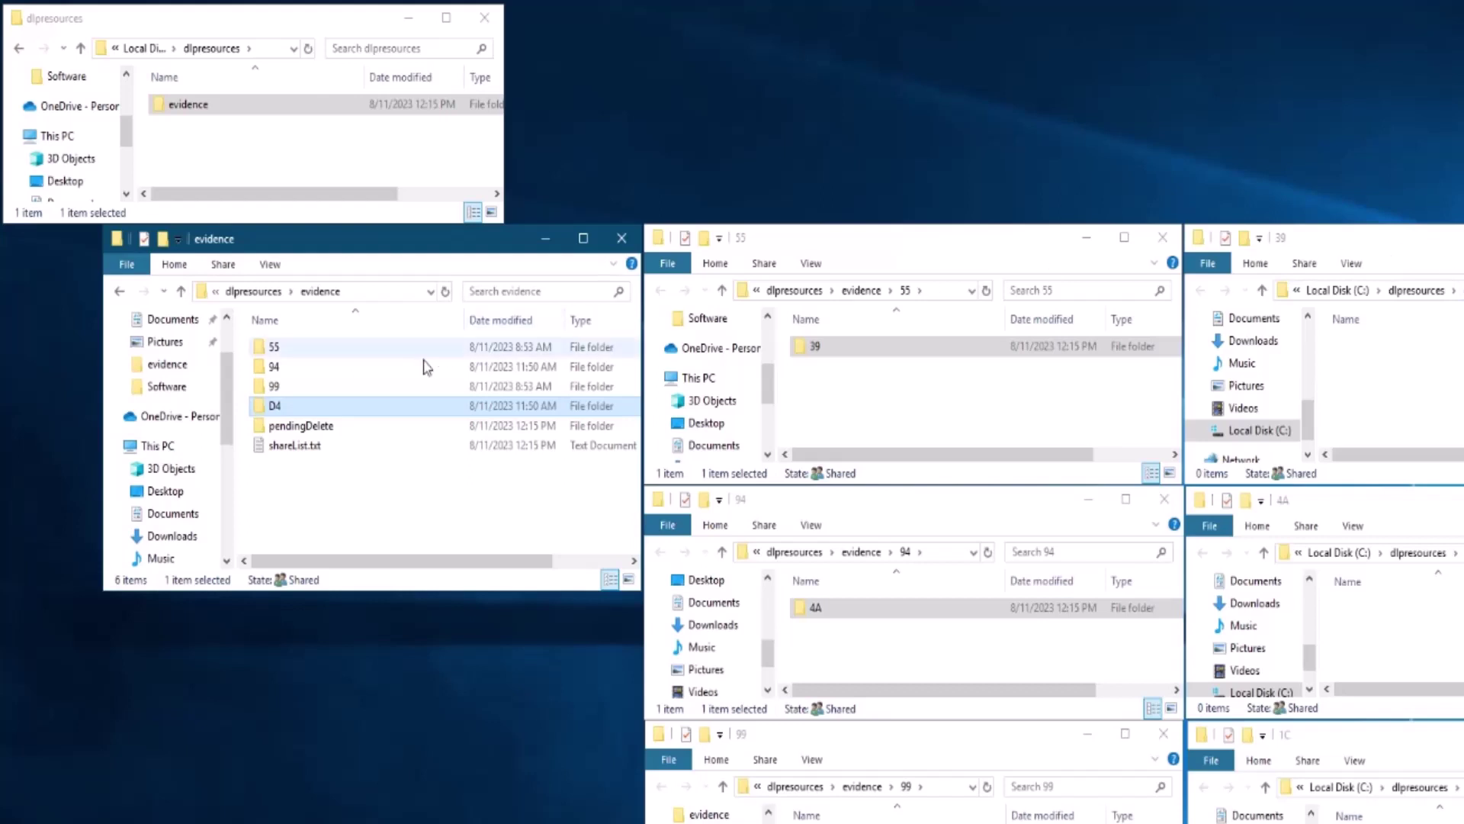
Drill into pendingDelete\082023\55\39 to view the moved evidence file
{"action": "double_click", "coordinate": [313, 427]}
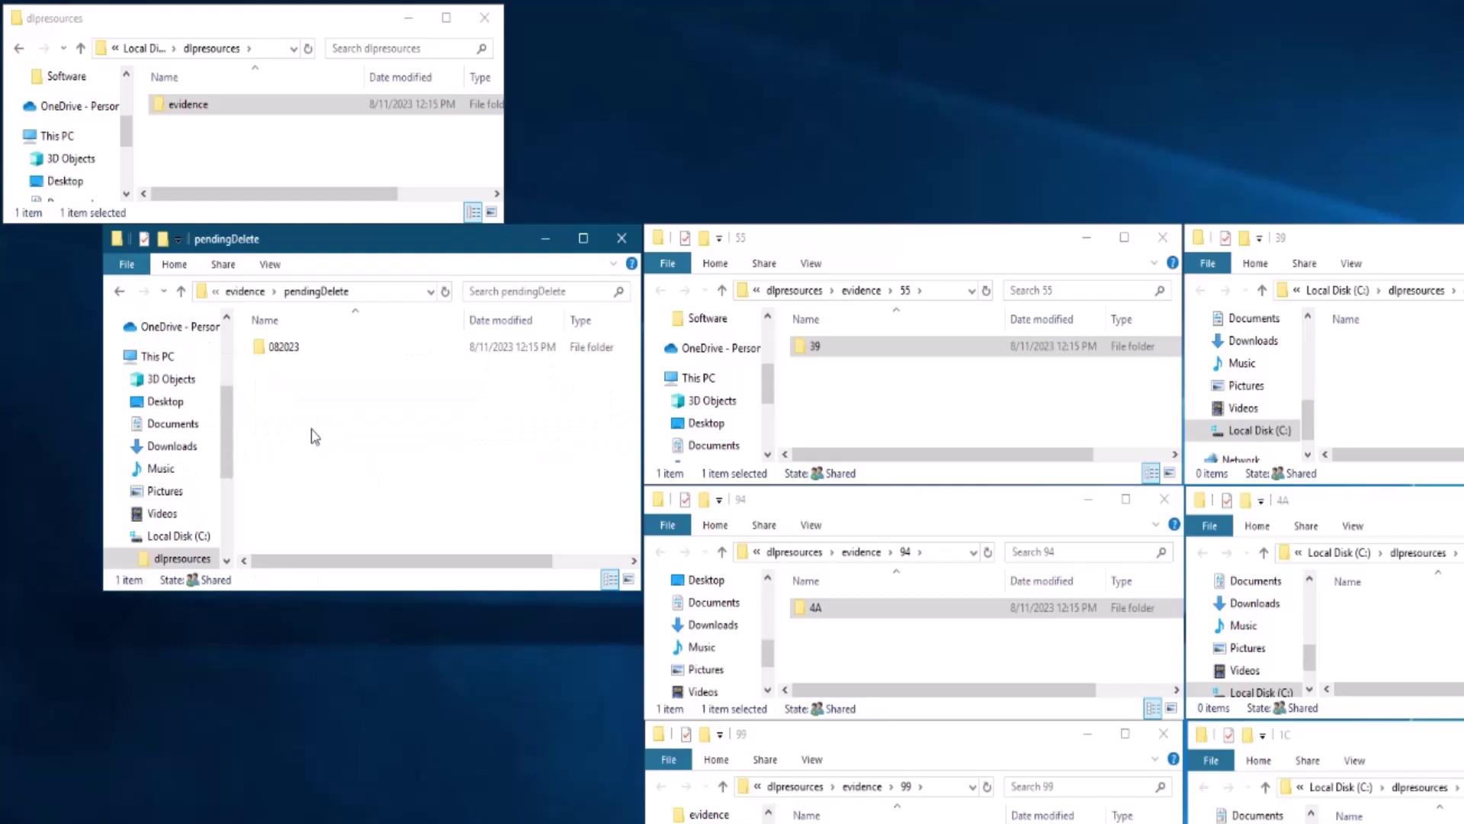
{"action": "double_click", "coordinate": [294, 347]}
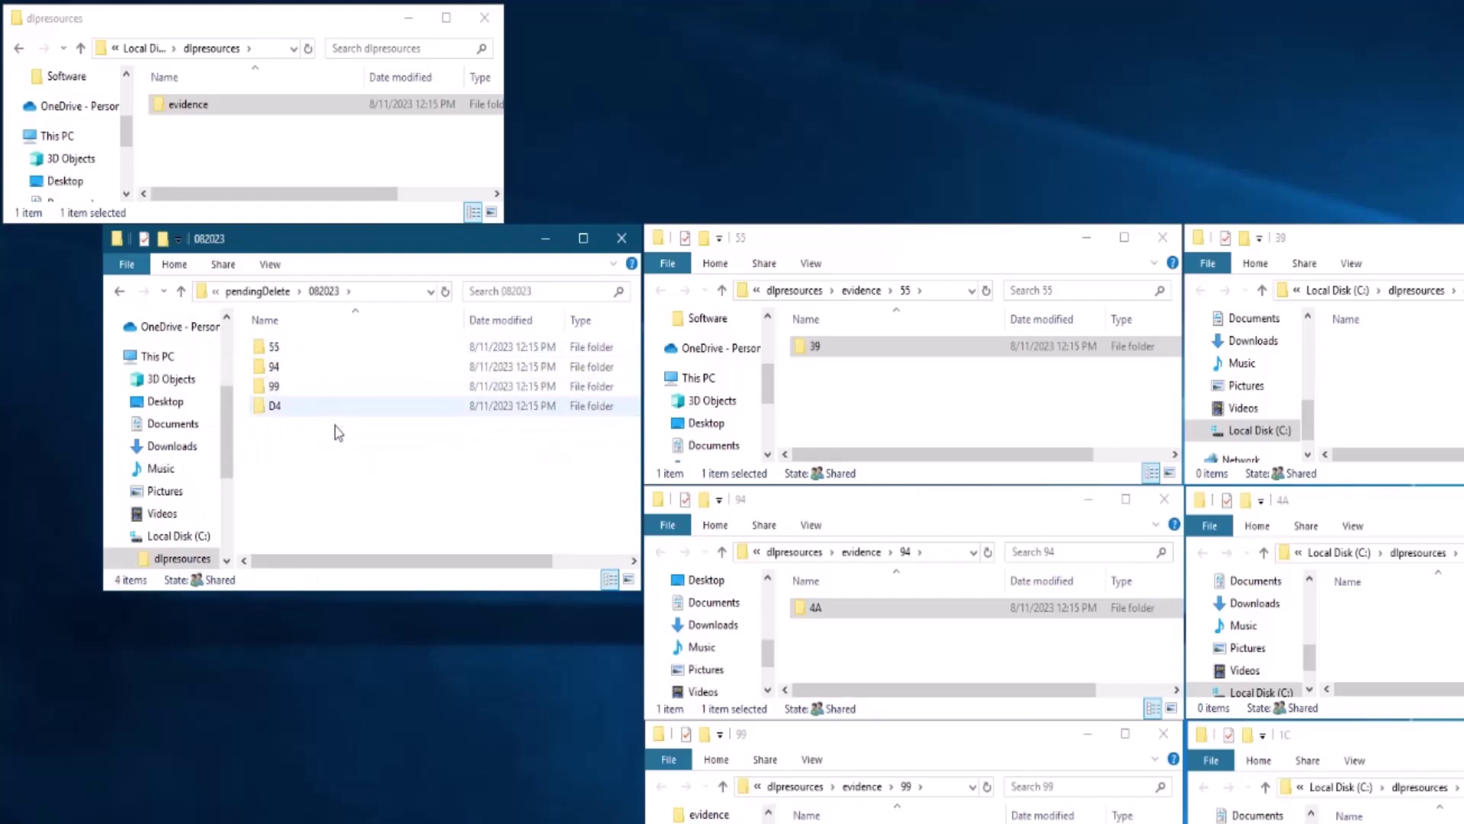
{"action": "double_click", "coordinate": [274, 349]}
{"action": "double_click", "coordinate": [290, 348]}
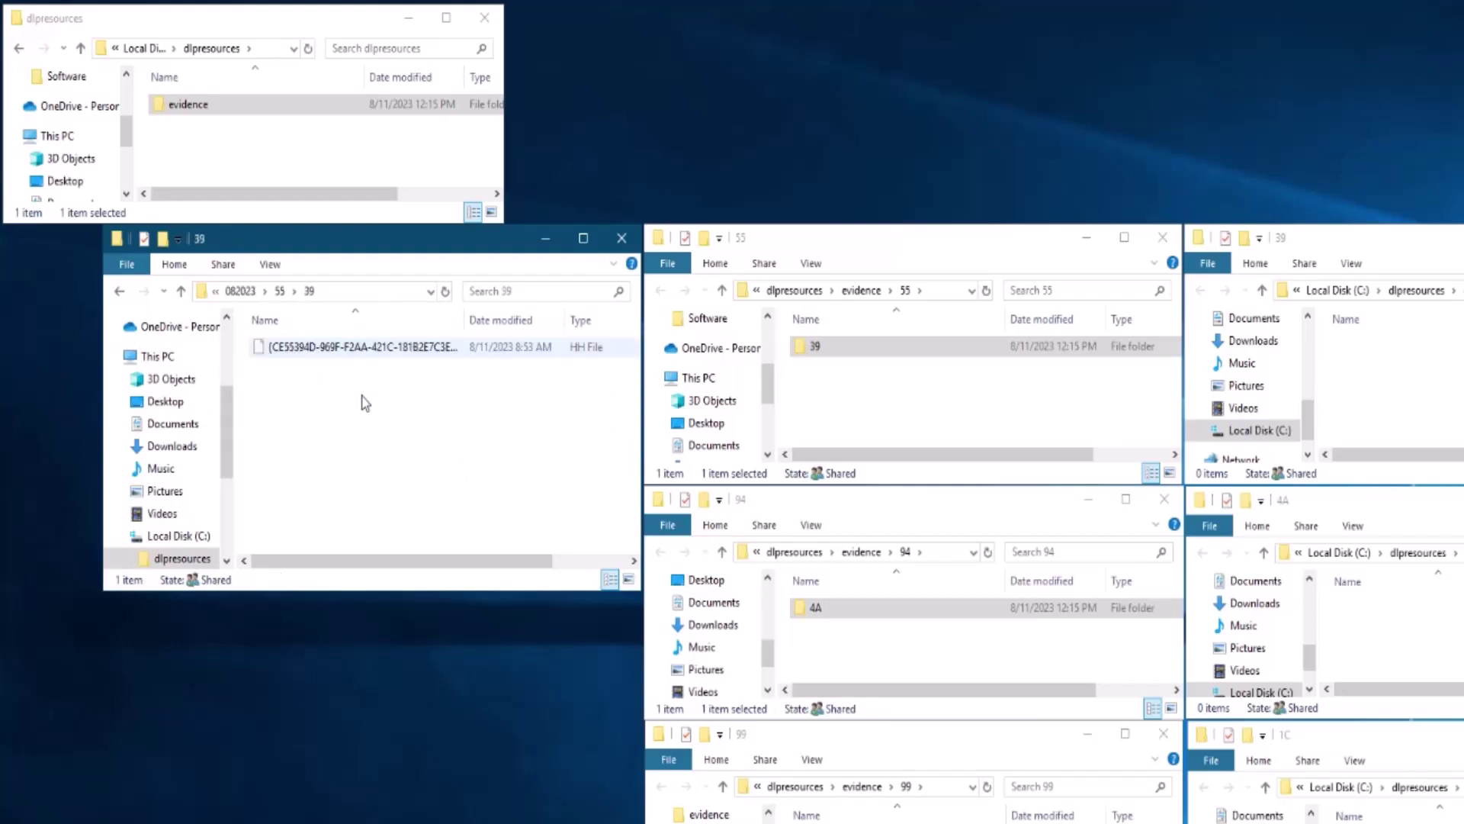
Navigate back up to evidence and close the folder 55, 94 and 99 windows
{"action": "left_click", "coordinate": [282, 292]}
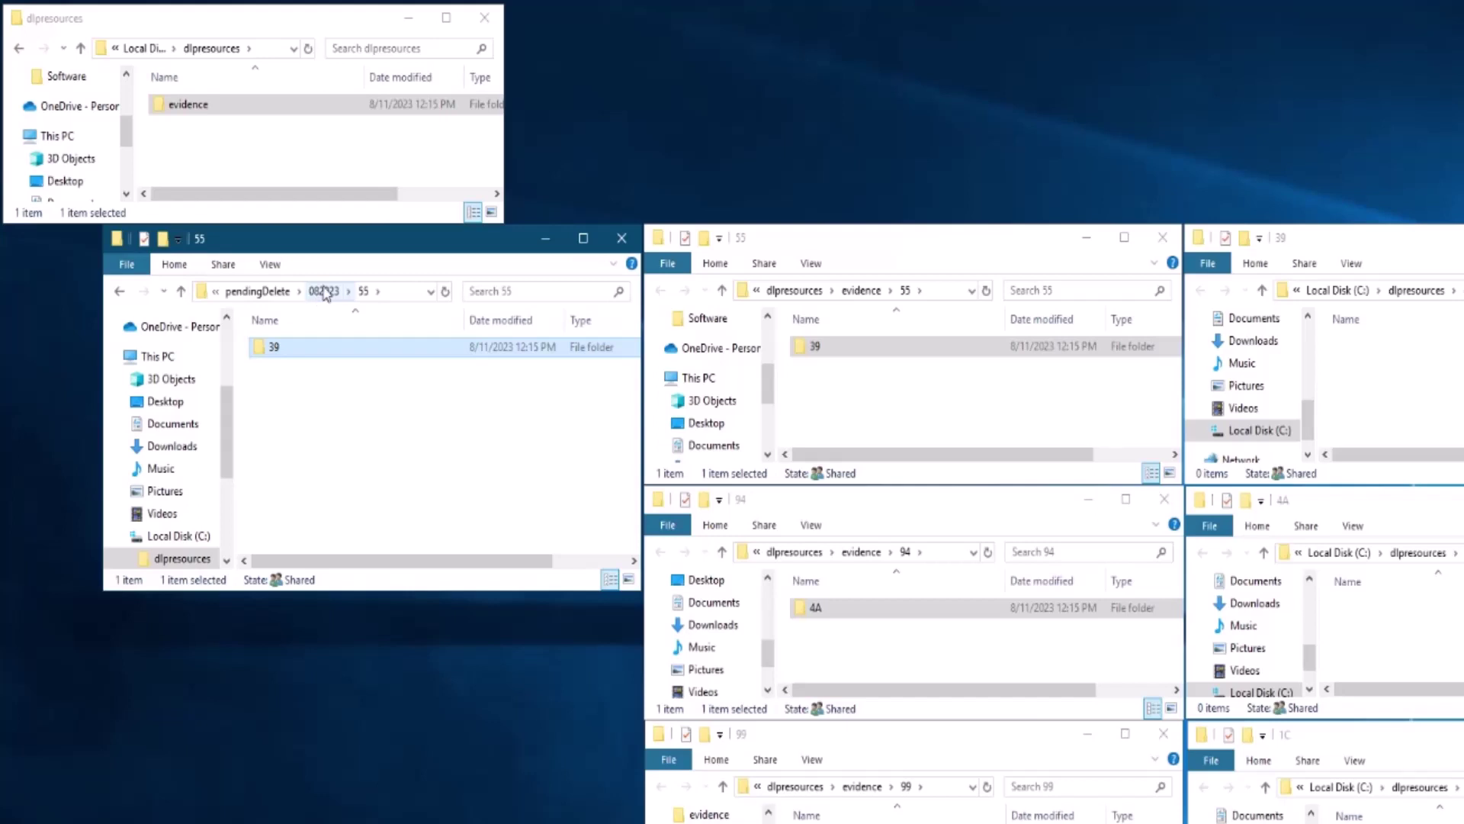
{"action": "left_click", "coordinate": [320, 295]}
{"action": "key", "text": "alt+Up"}
{"action": "key", "text": "alt+Up"}
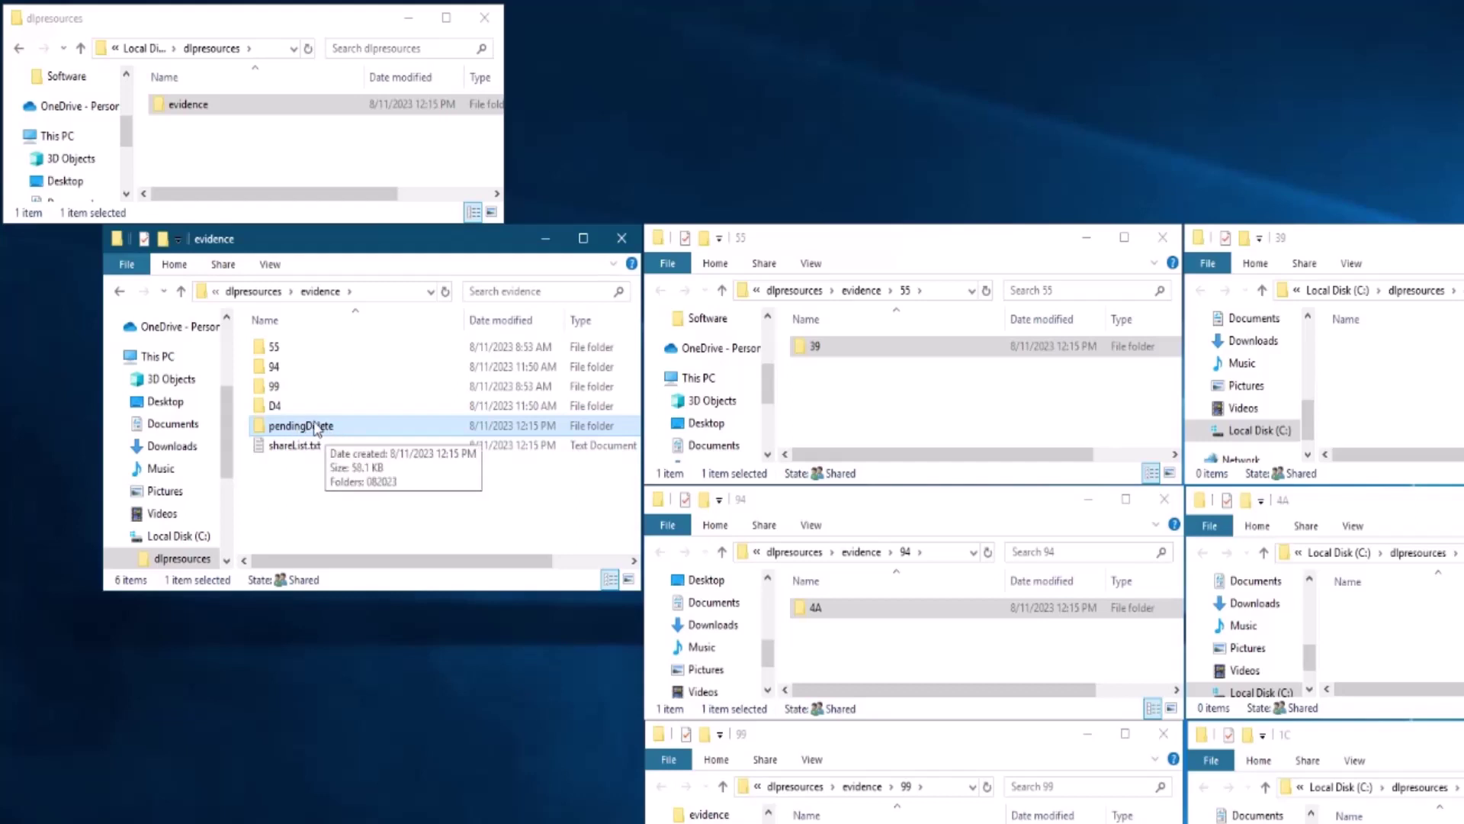
{"action": "left_click", "coordinate": [314, 425]}
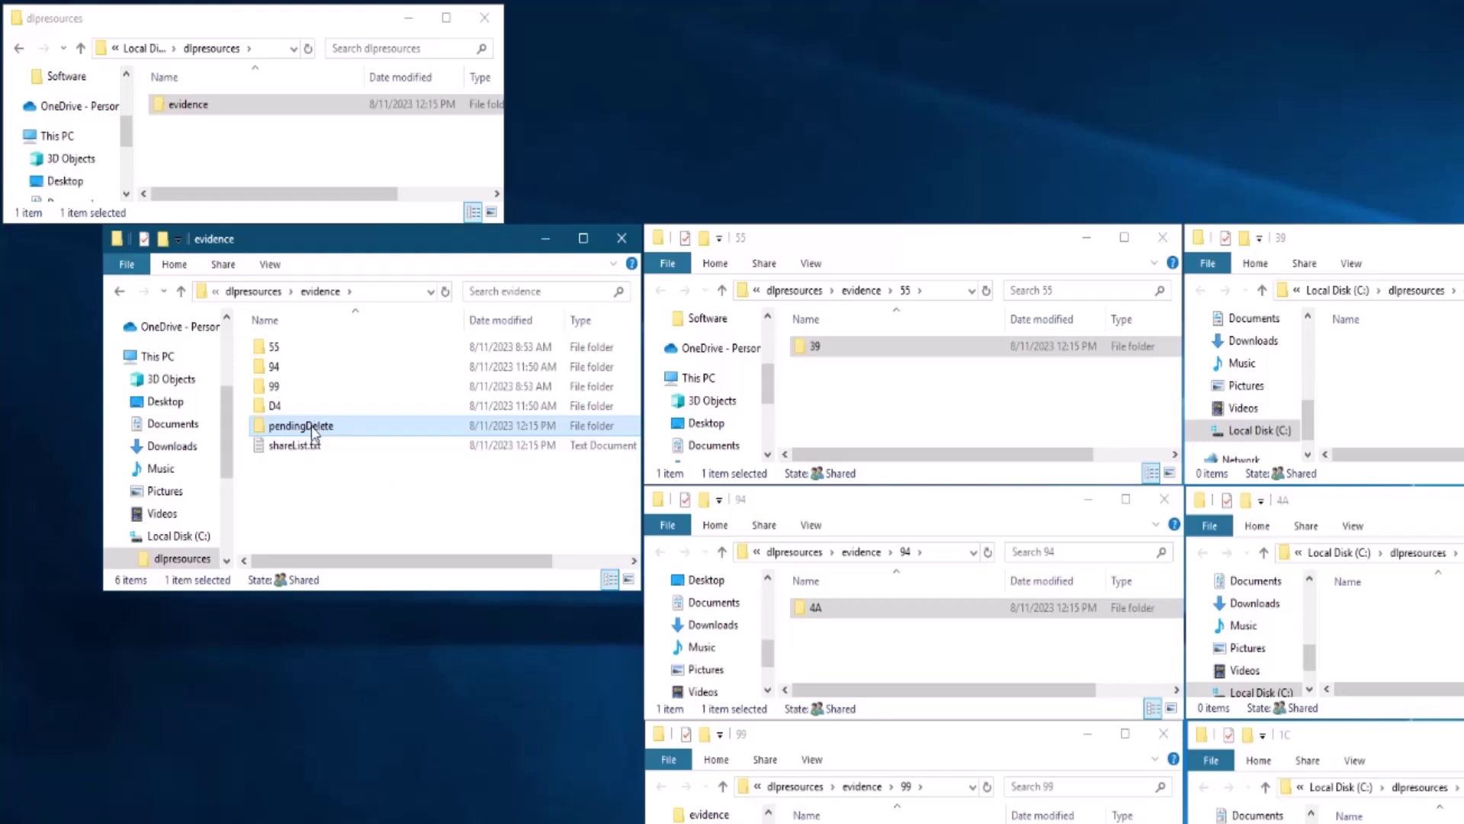
{"action": "left_click", "coordinate": [1158, 241]}
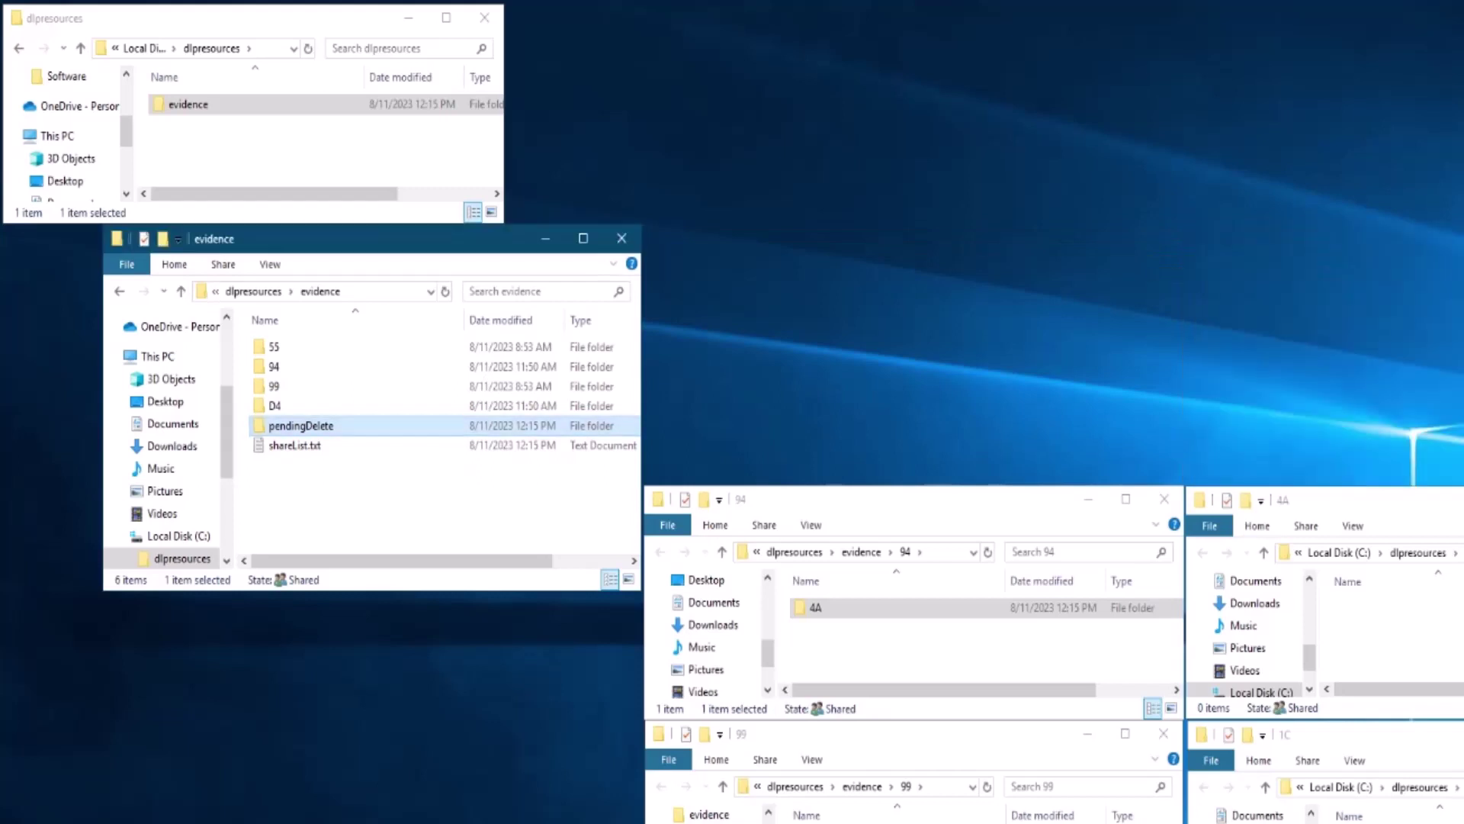
{"action": "left_click", "coordinate": [1163, 500]}
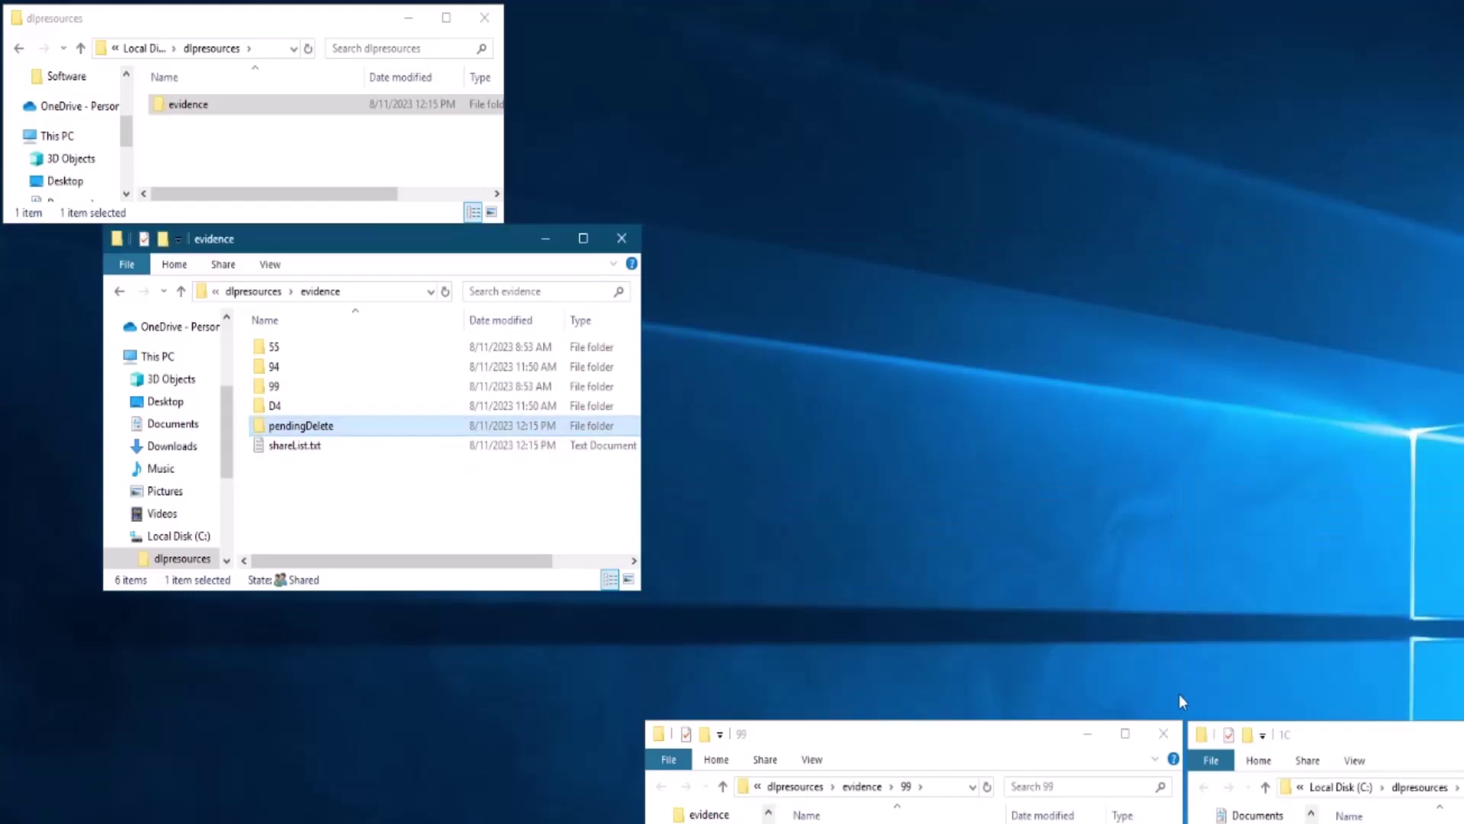
{"action": "left_click", "coordinate": [1164, 736]}
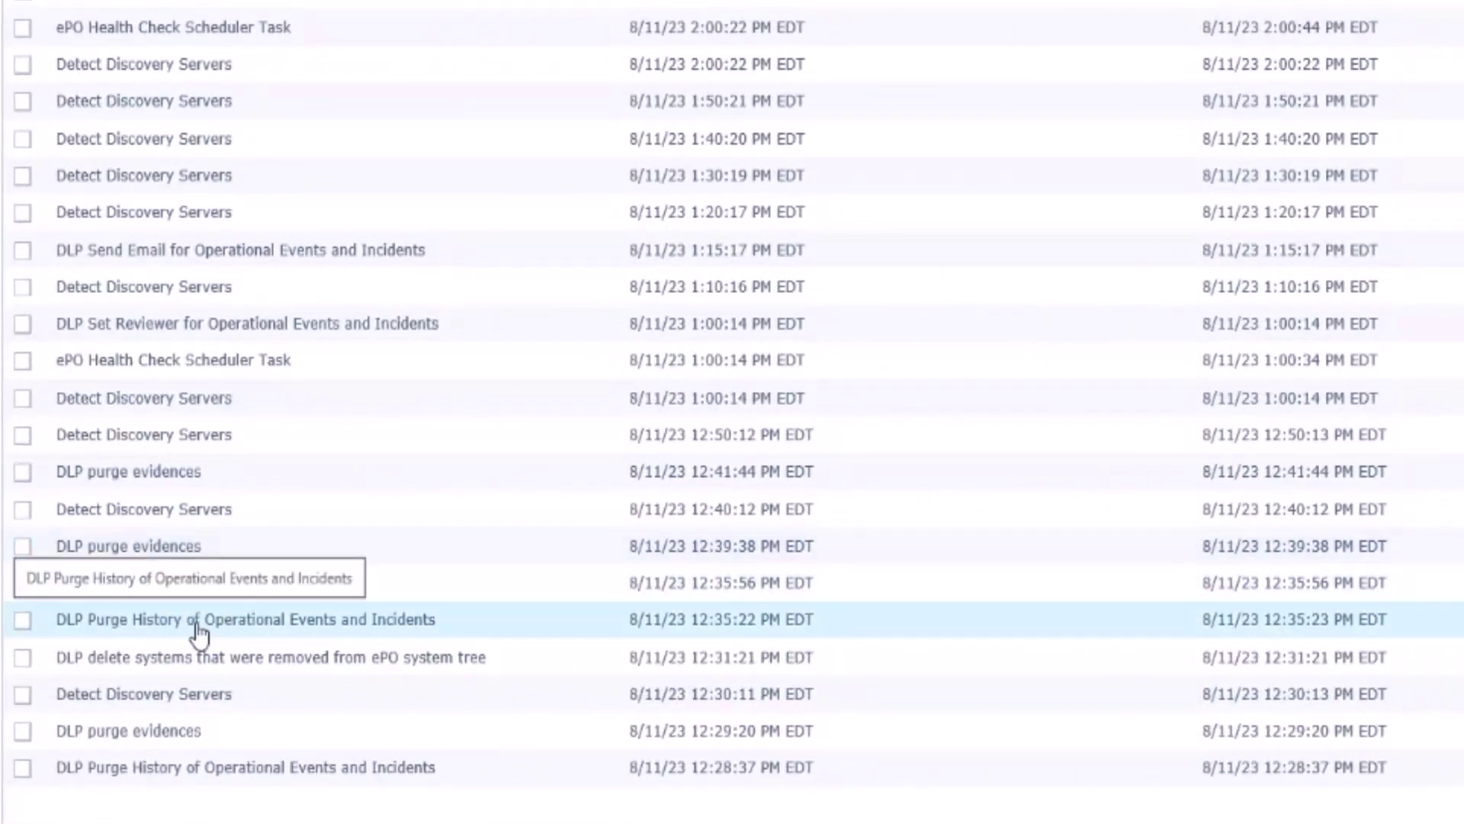
Open the 12:35:22 purge history run's log and highlight the DIM History and DLP Ops History rule names
{"action": "left_click", "coordinate": [359, 624]}
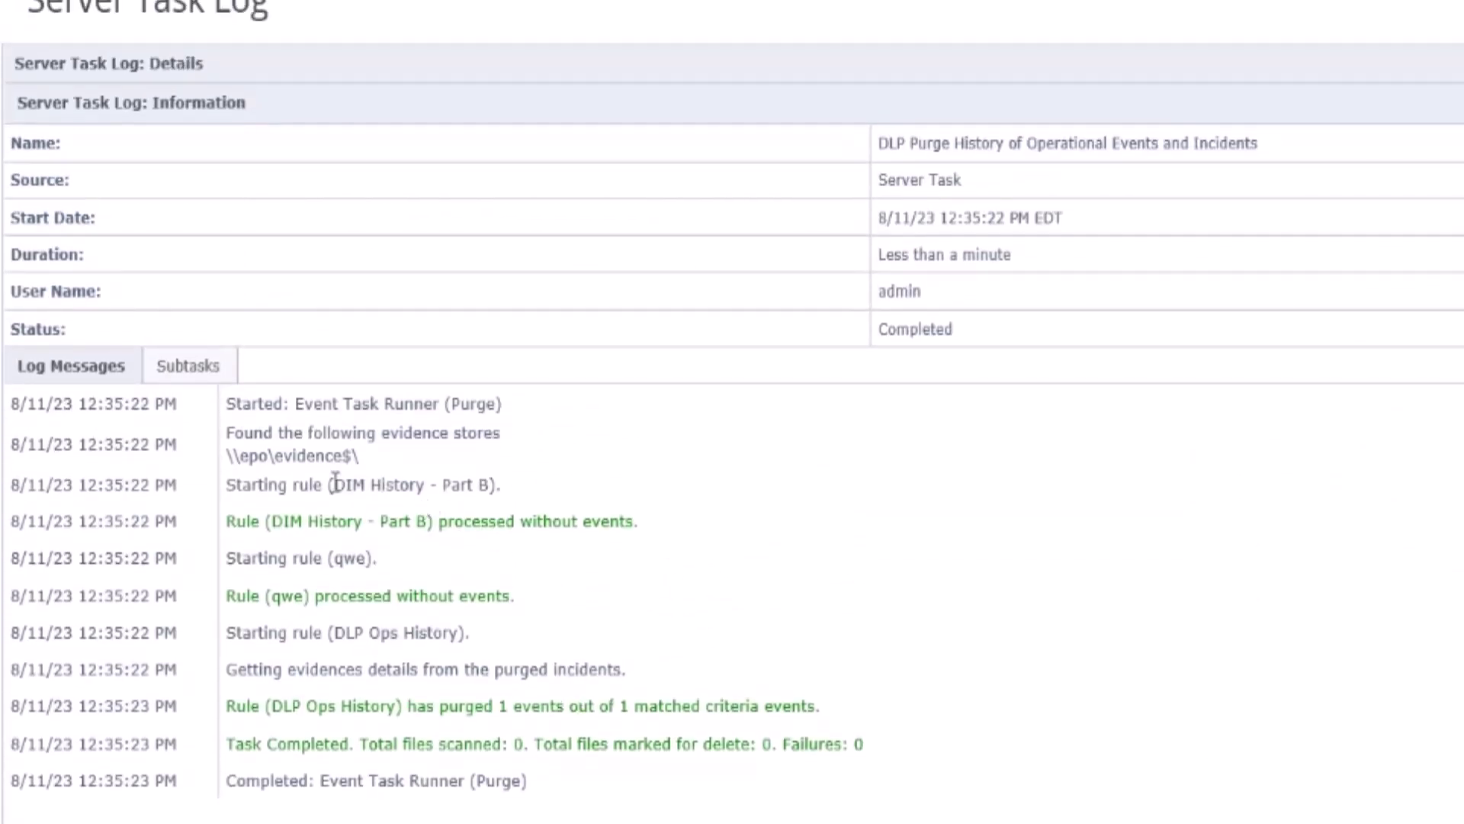
{"action": "left_click_drag", "start_coordinate": [335, 485], "coordinate": [484, 494]}
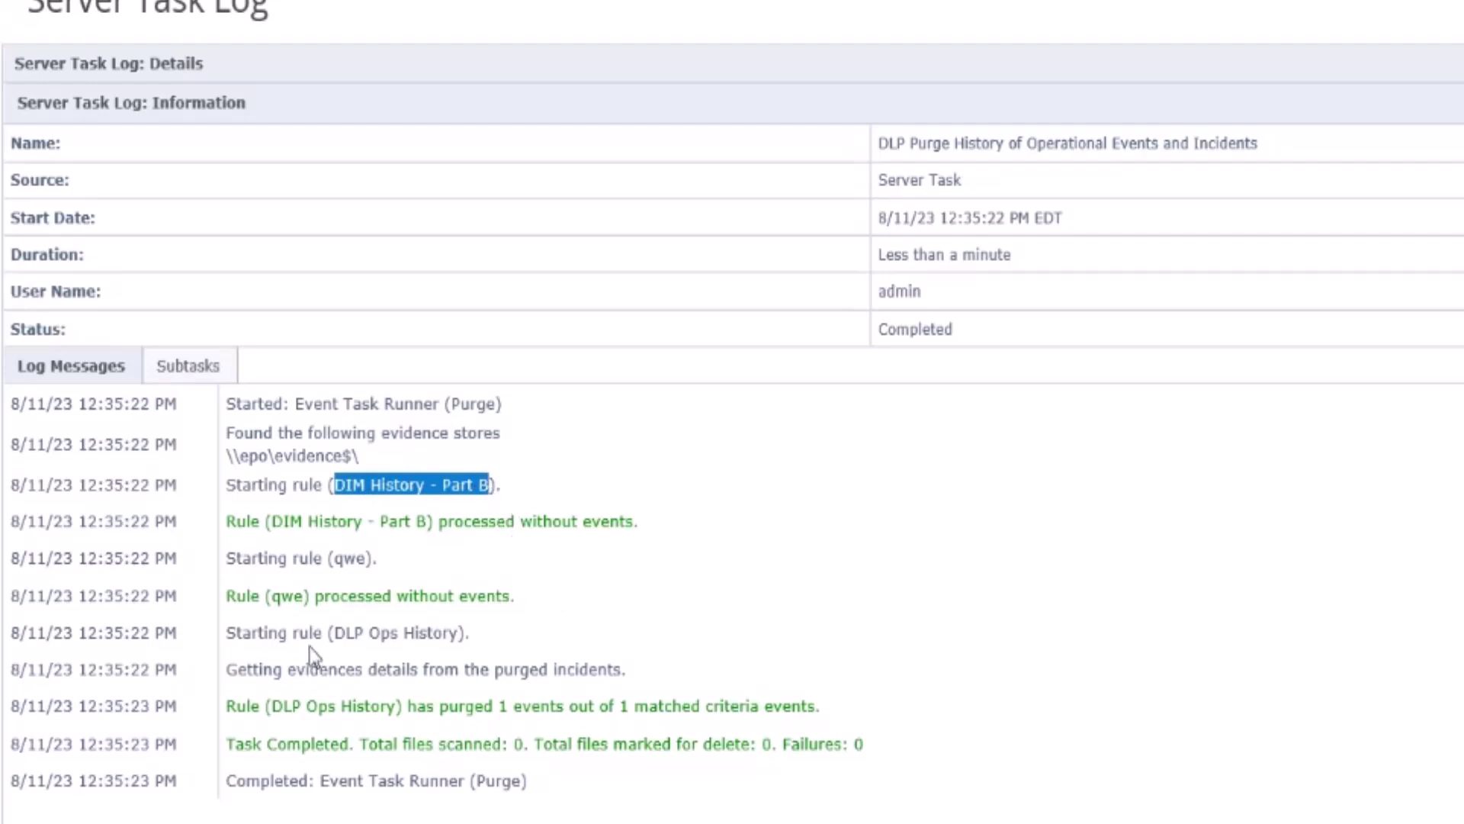
{"action": "left_click_drag", "start_coordinate": [334, 633], "coordinate": [460, 633]}
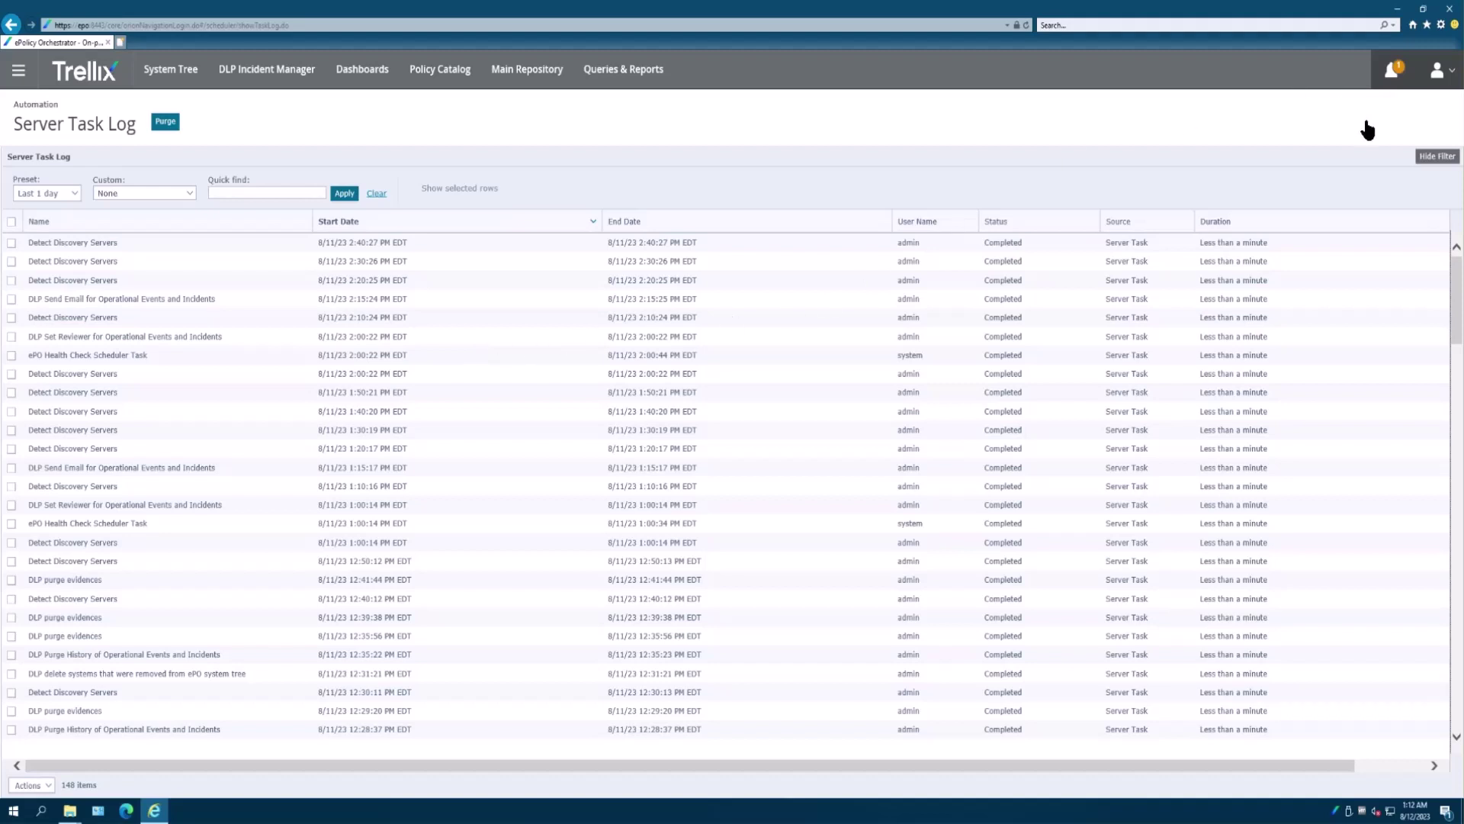
Minimize the browser and select the pendingDelete folder in the evidence window
{"action": "left_click", "coordinate": [1399, 9]}
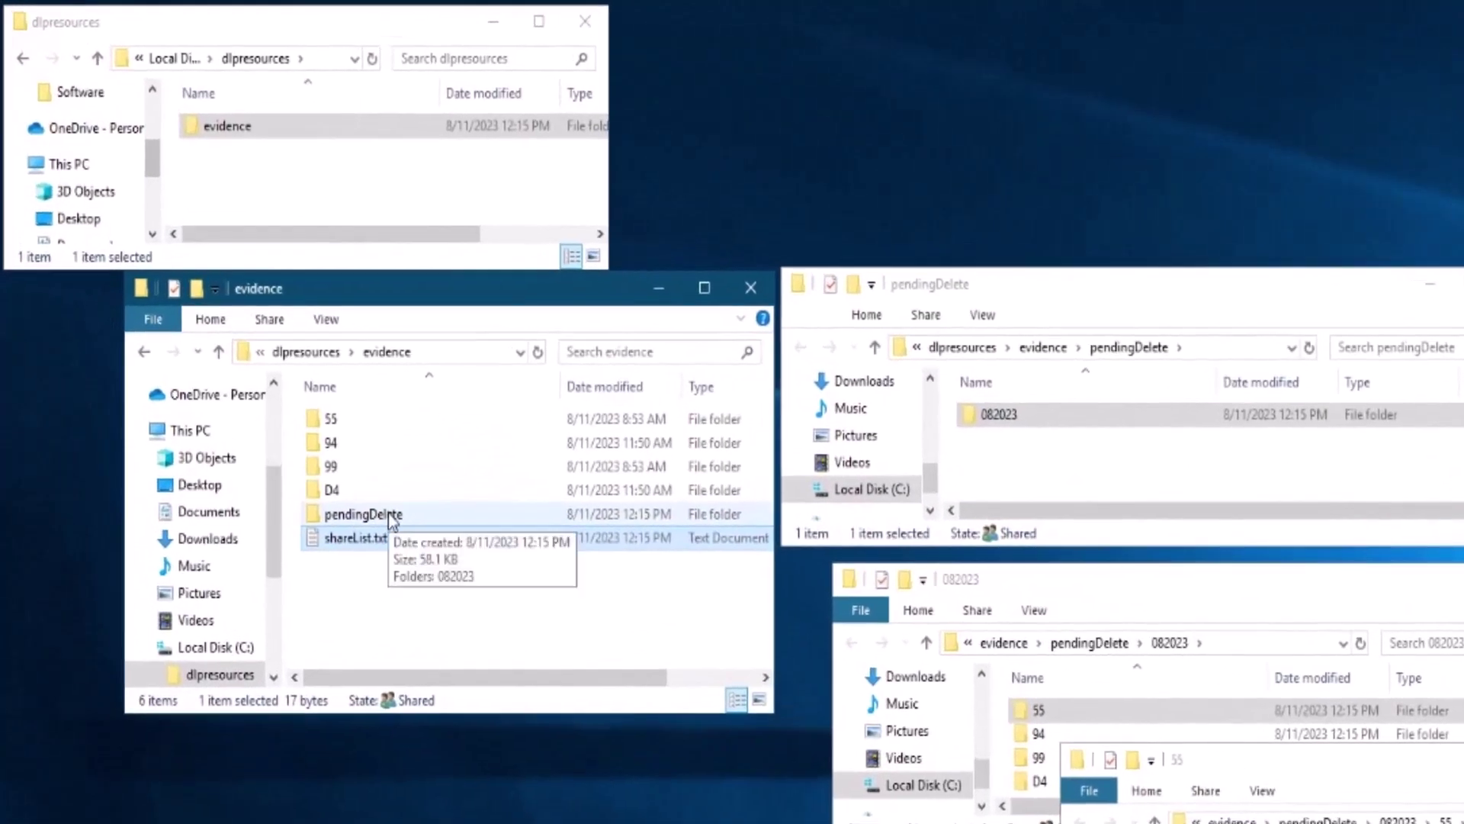
{"action": "left_click", "coordinate": [392, 516]}
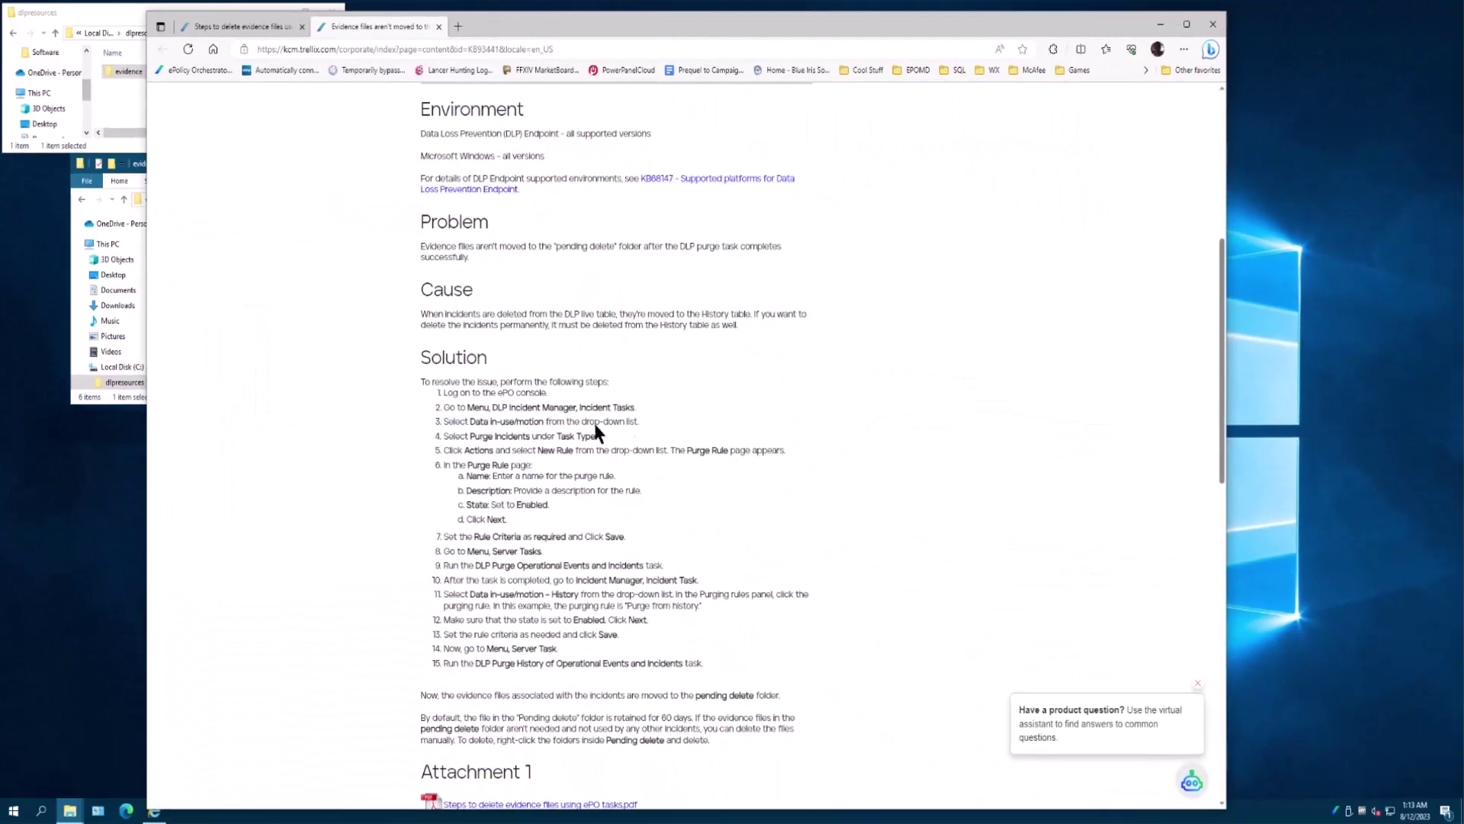
Read the KB article and PDF guide, highlighting the page-3 sentence allowing manual deletion of pendingDelete evidence
{"action": "scroll", "coordinate": [650, 415], "scroll_direction": "down", "scroll_amount": 3}
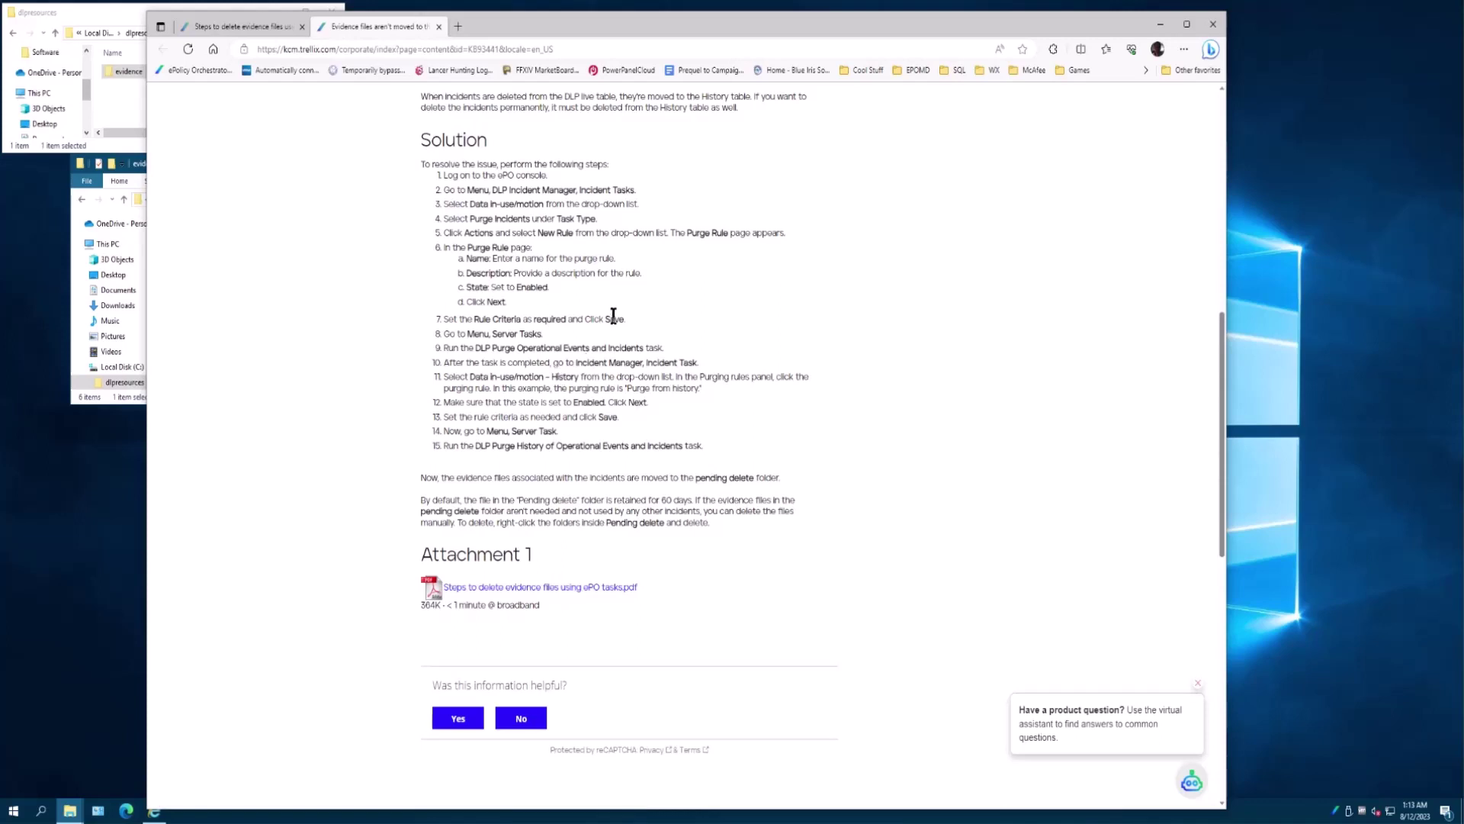
{"action": "left_click", "coordinate": [1161, 25]}
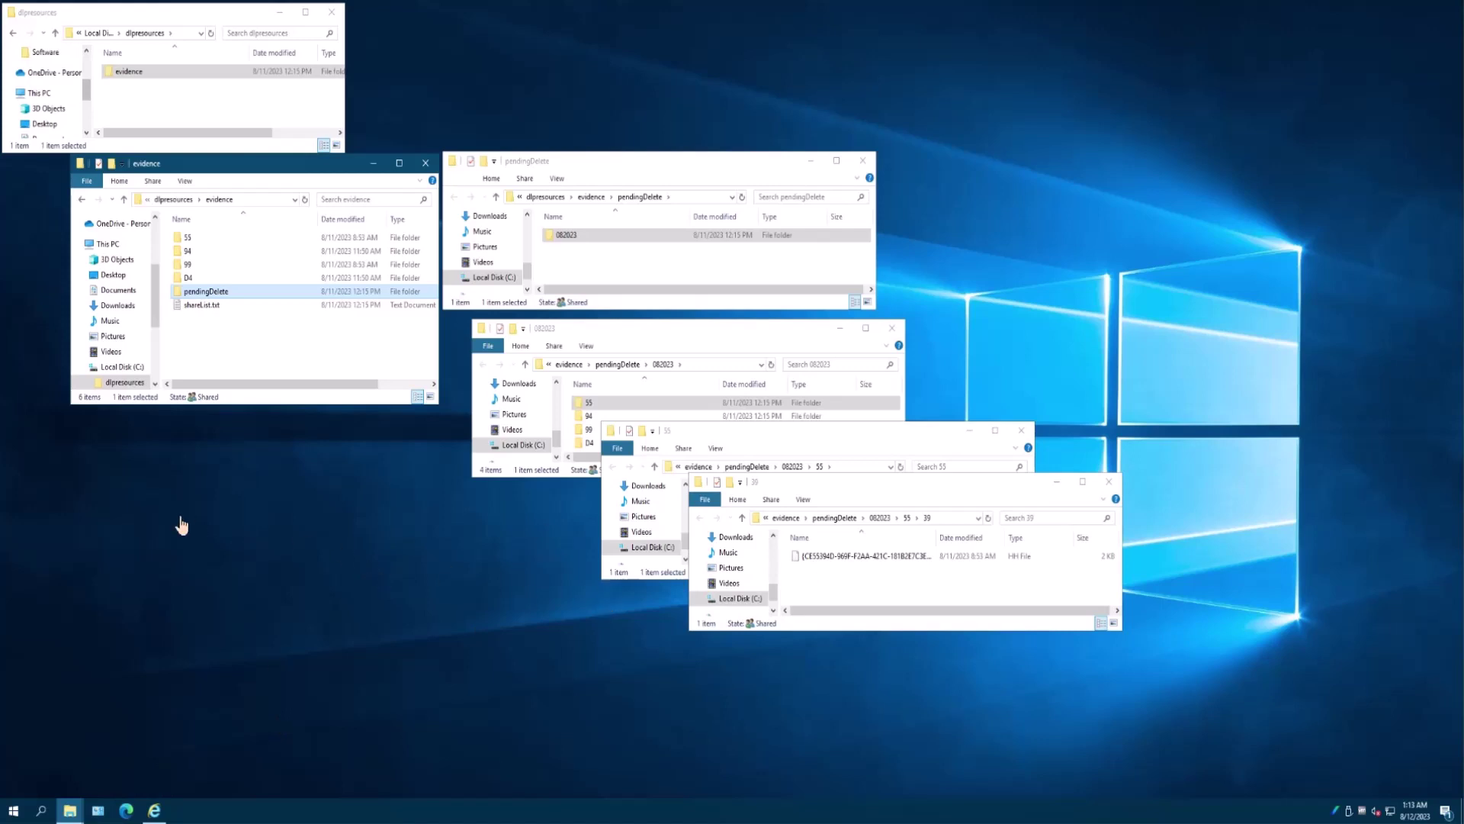
{"action": "key", "text": "alt+Tab"}
{"action": "left_click_drag", "start_coordinate": [1188, 273], "coordinate": [1188, 615]}
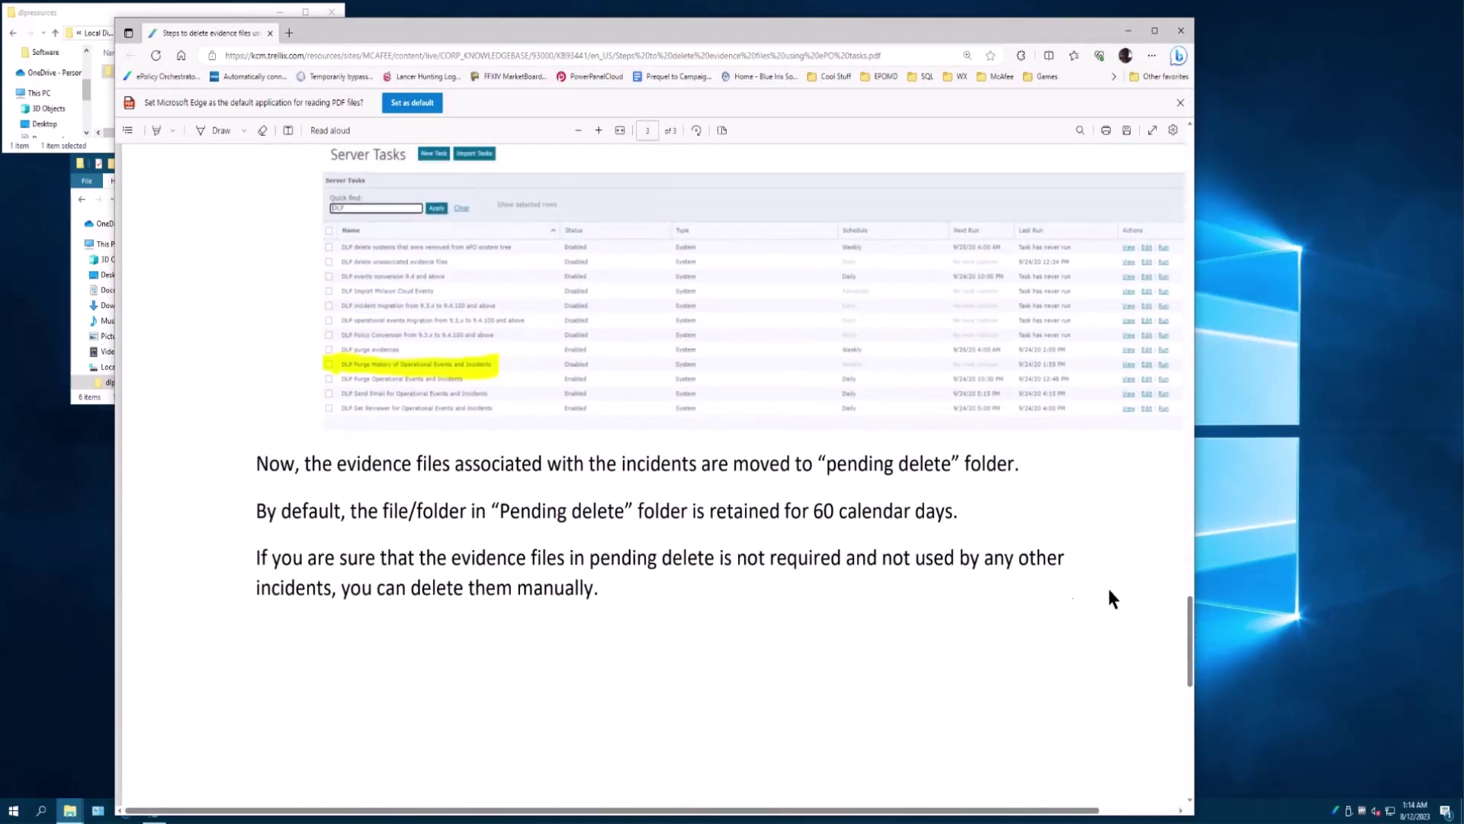
{"action": "triple_click", "coordinate": [256, 558]}
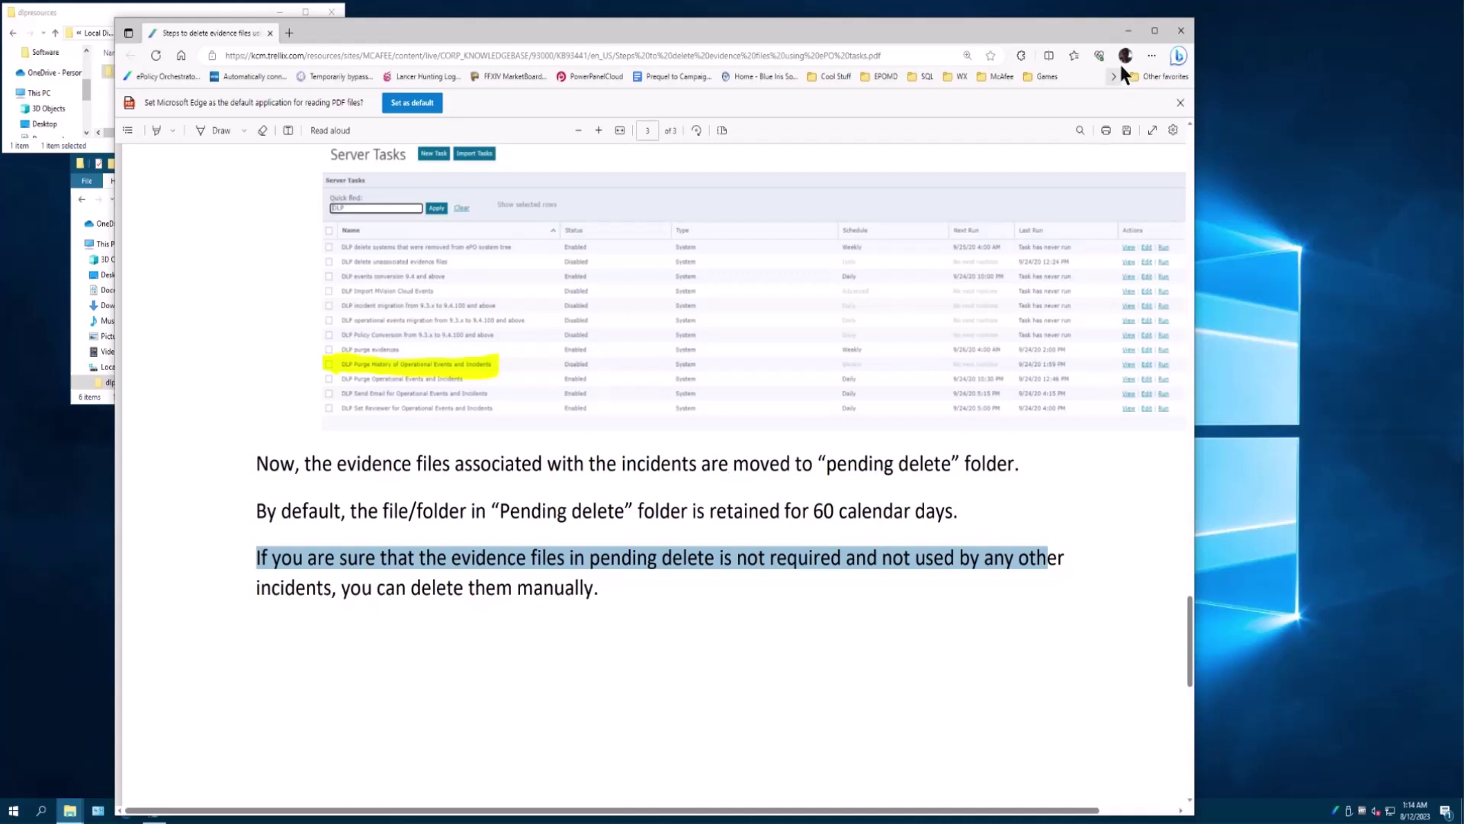
{"action": "left_click", "coordinate": [1129, 35]}
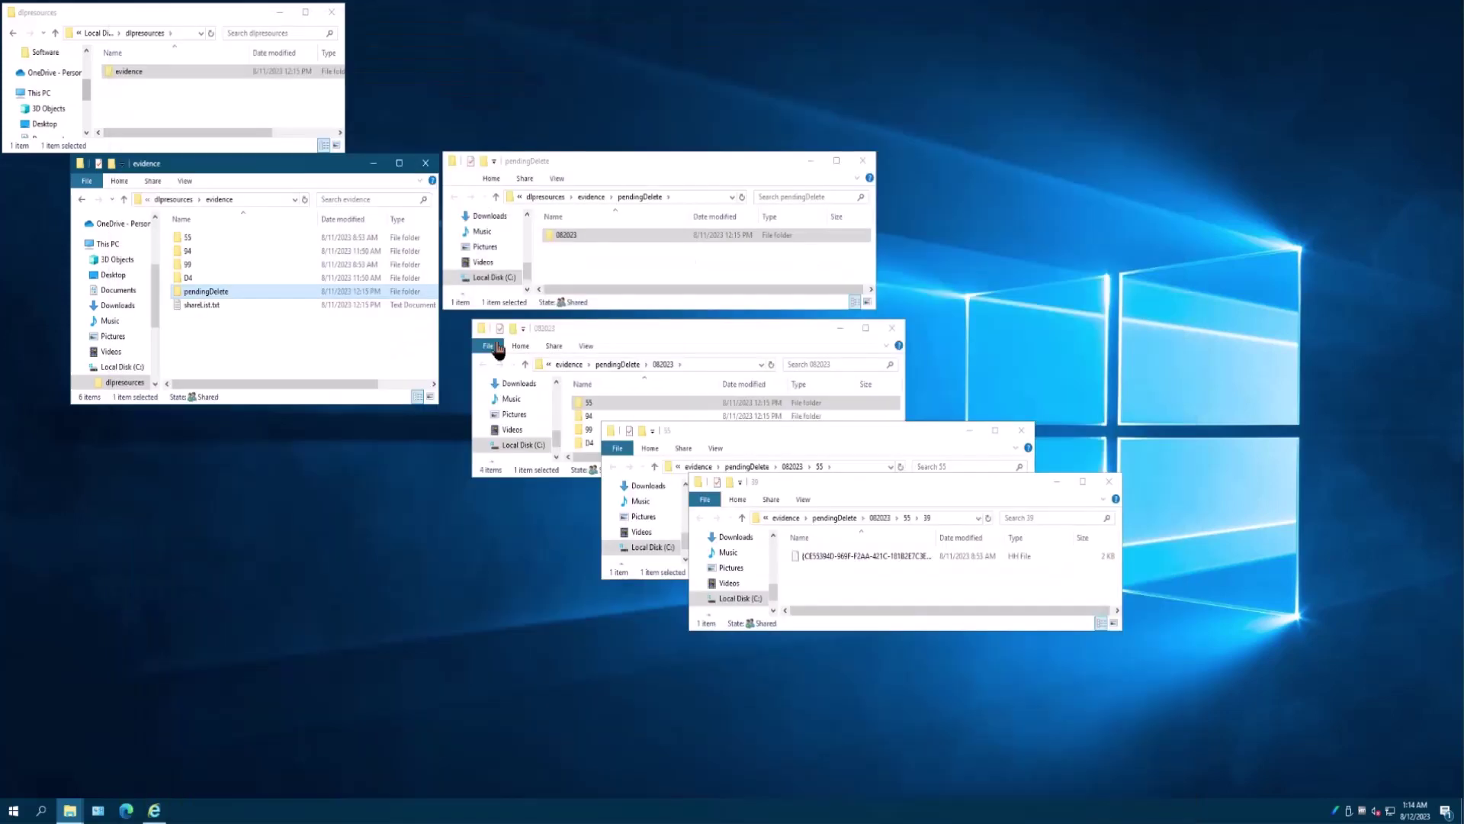
Check that DLP Incident Manager's Analytics and Incident History show no remaining incidents
{"action": "left_click", "coordinate": [155, 809]}
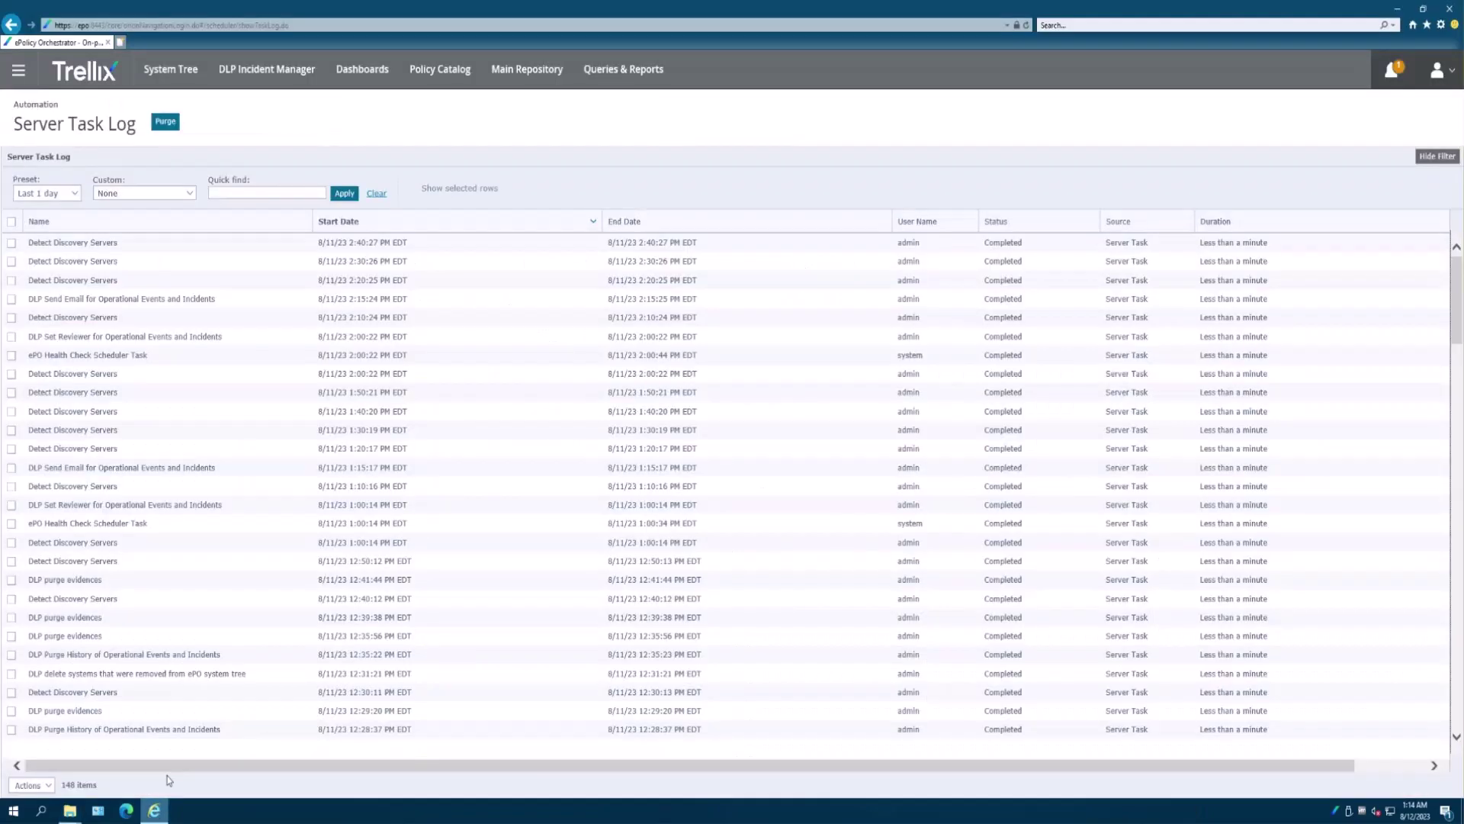
{"action": "left_click", "coordinate": [11, 72]}
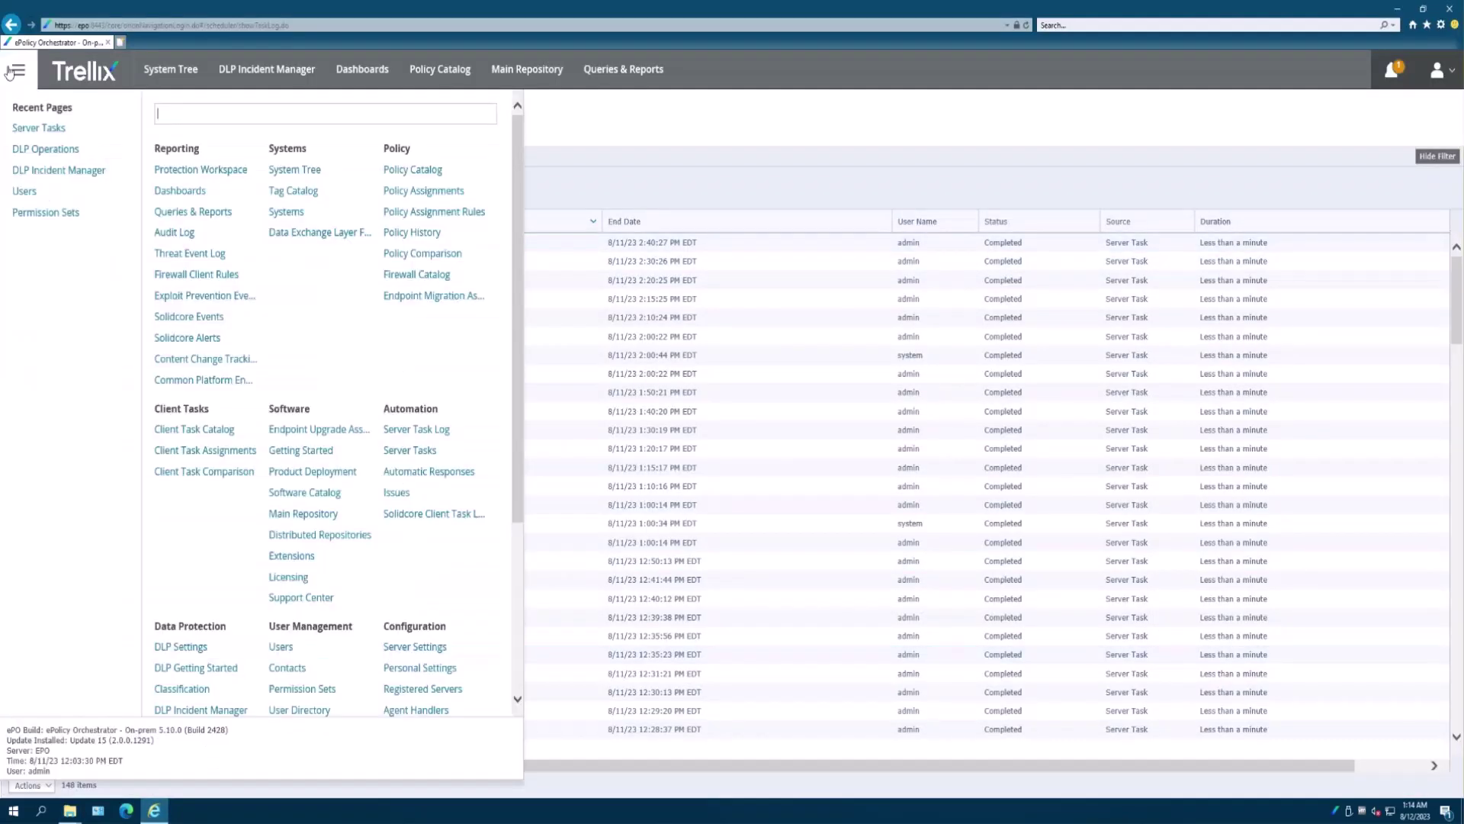
{"action": "left_click", "coordinate": [50, 168]}
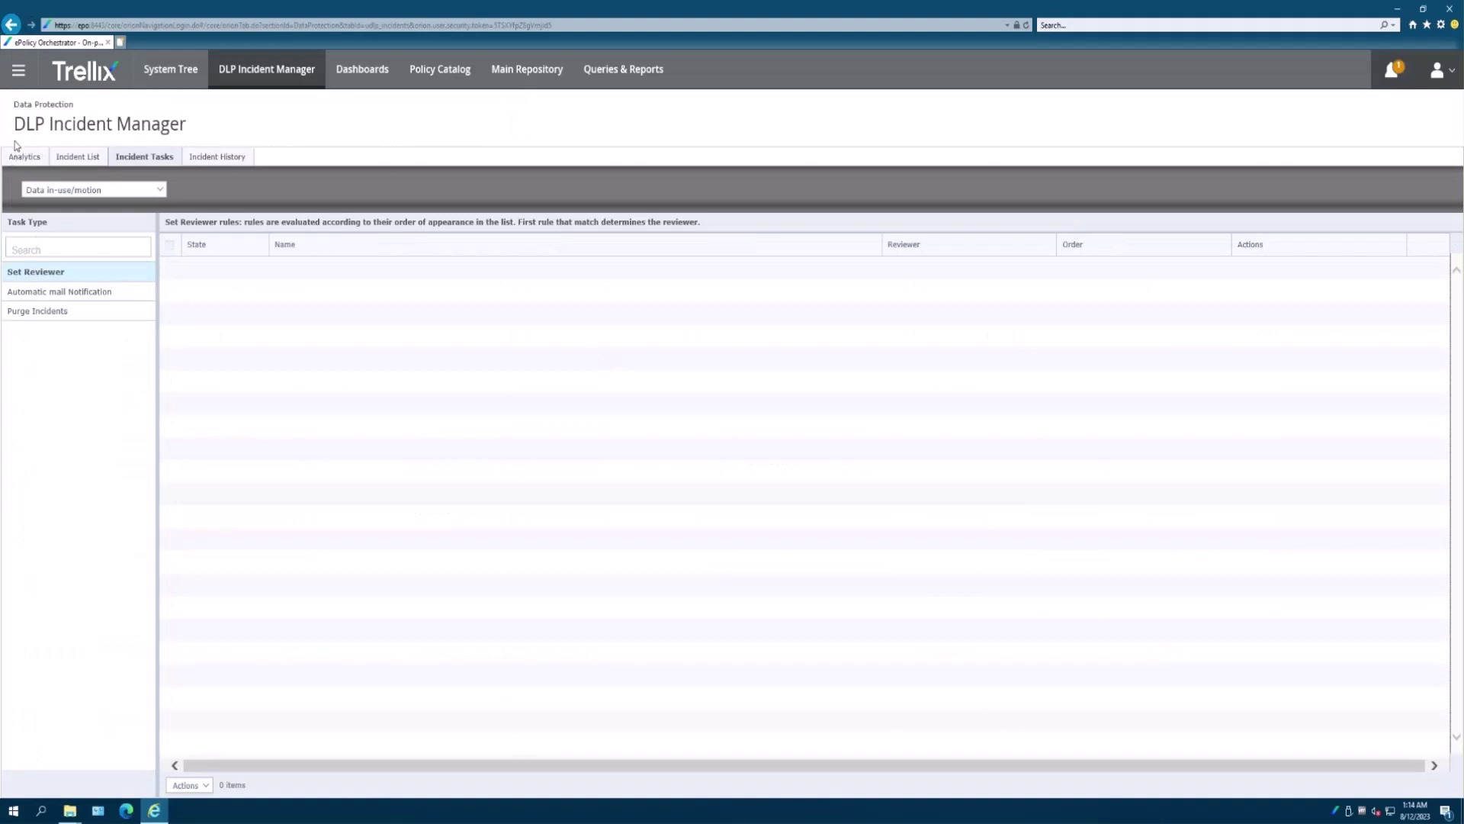
{"action": "left_click", "coordinate": [22, 158]}
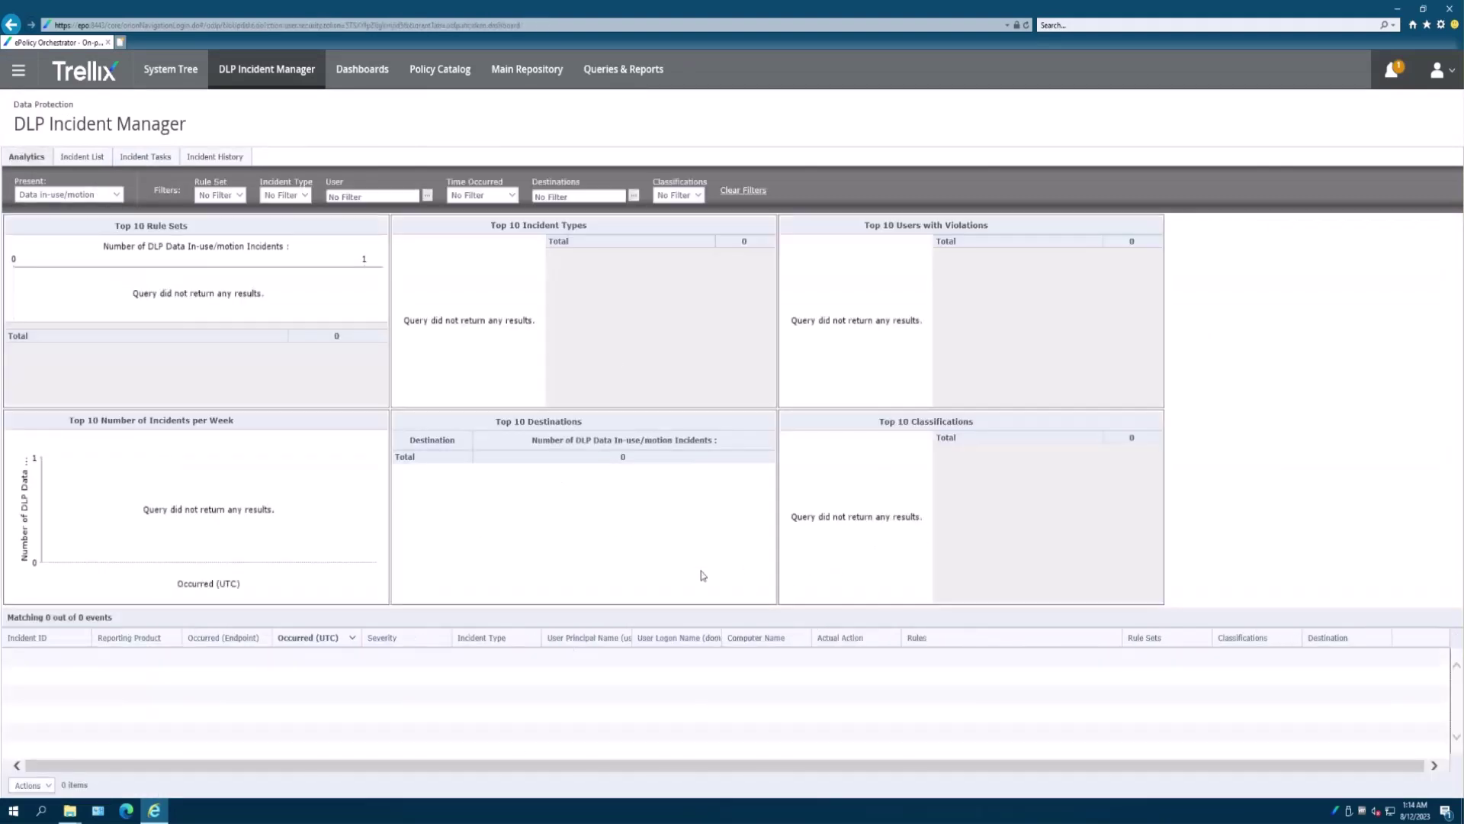
{"action": "left_click", "coordinate": [208, 155]}
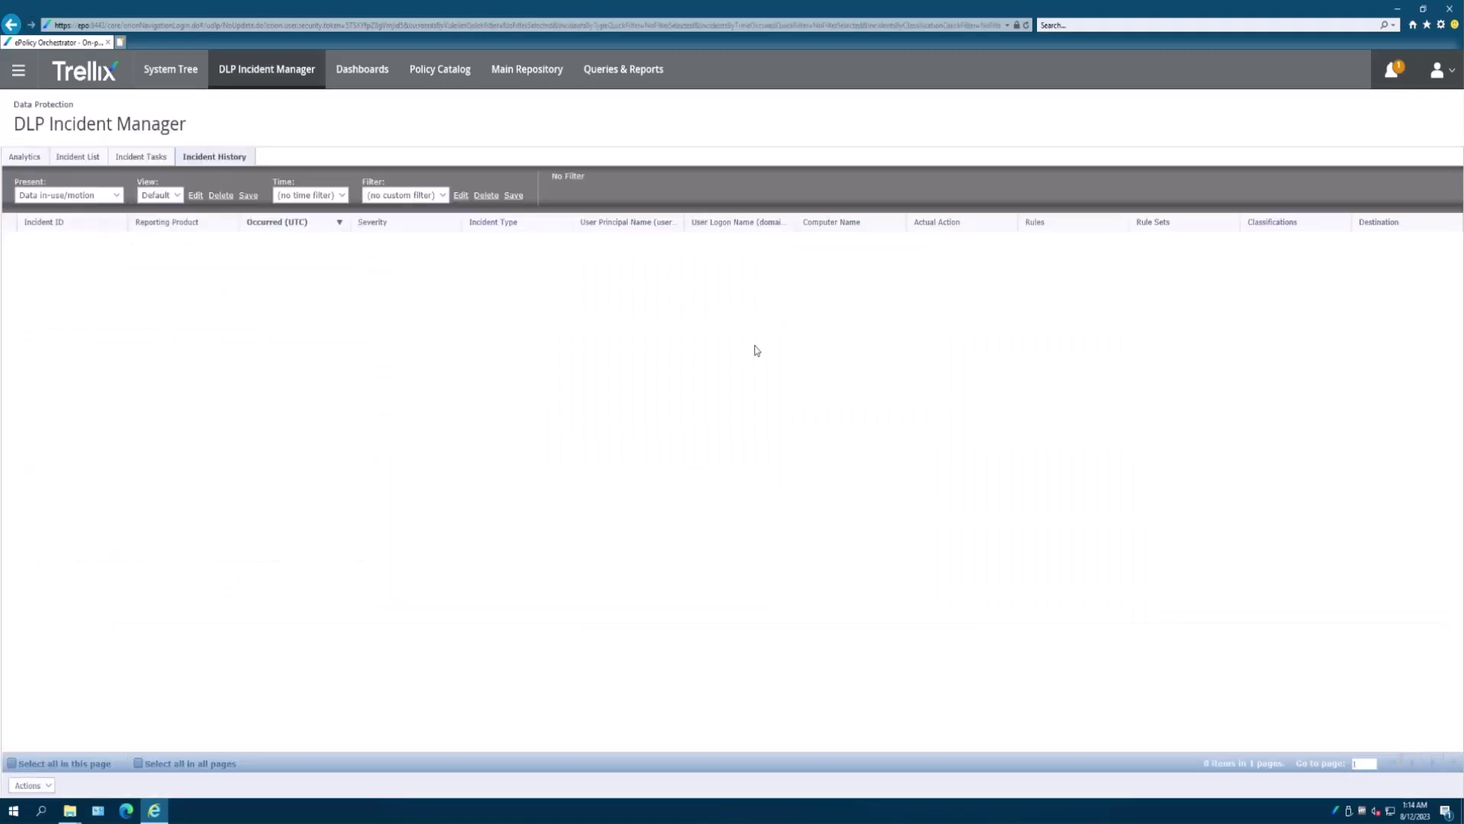
Check that DLP Operations' Event List, Purge Operational Events rules and Event History are empty
{"action": "left_click", "coordinate": [19, 71]}
{"action": "left_click", "coordinate": [49, 170]}
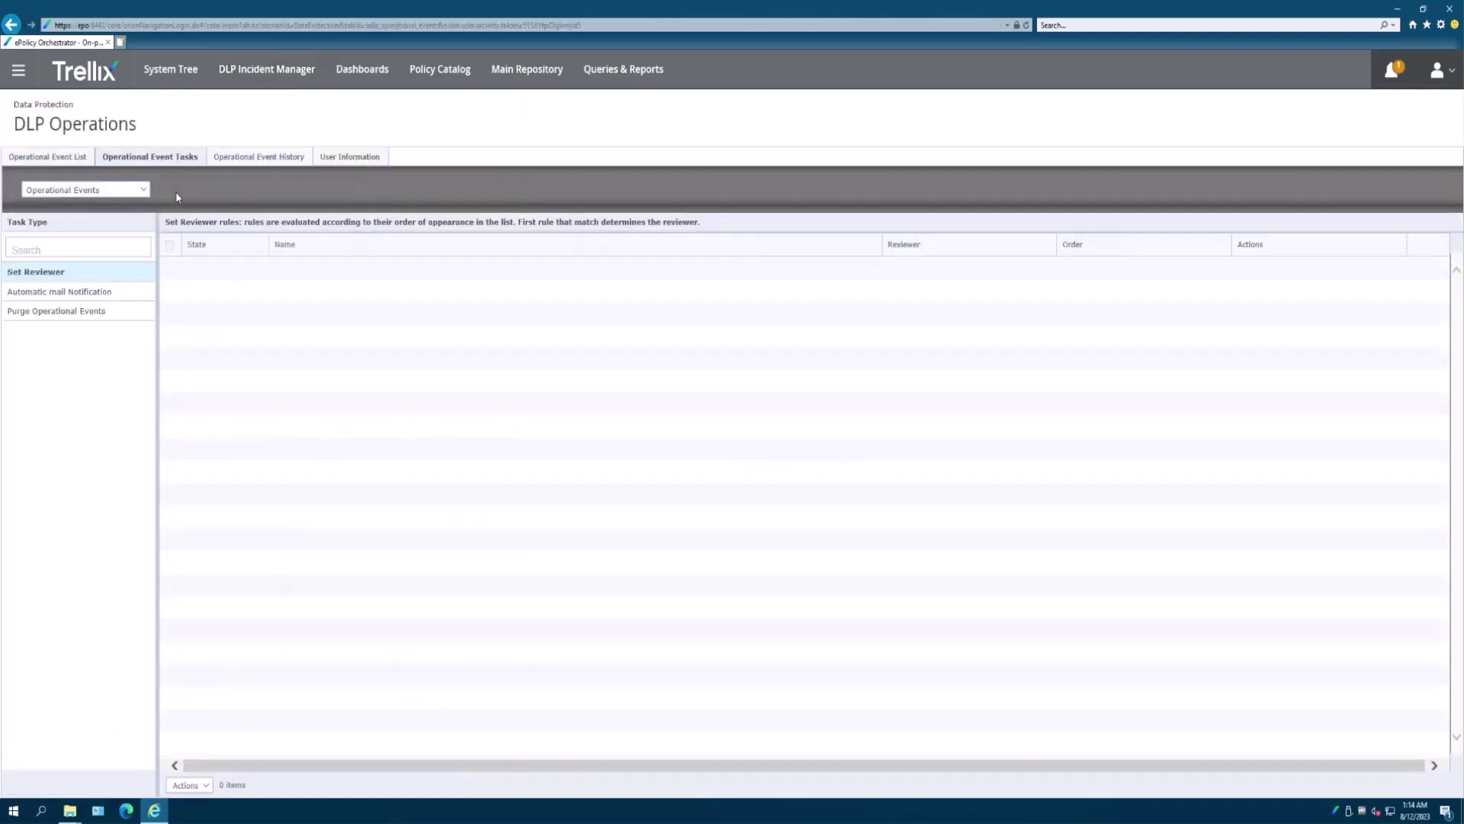
{"action": "left_click", "coordinate": [51, 158]}
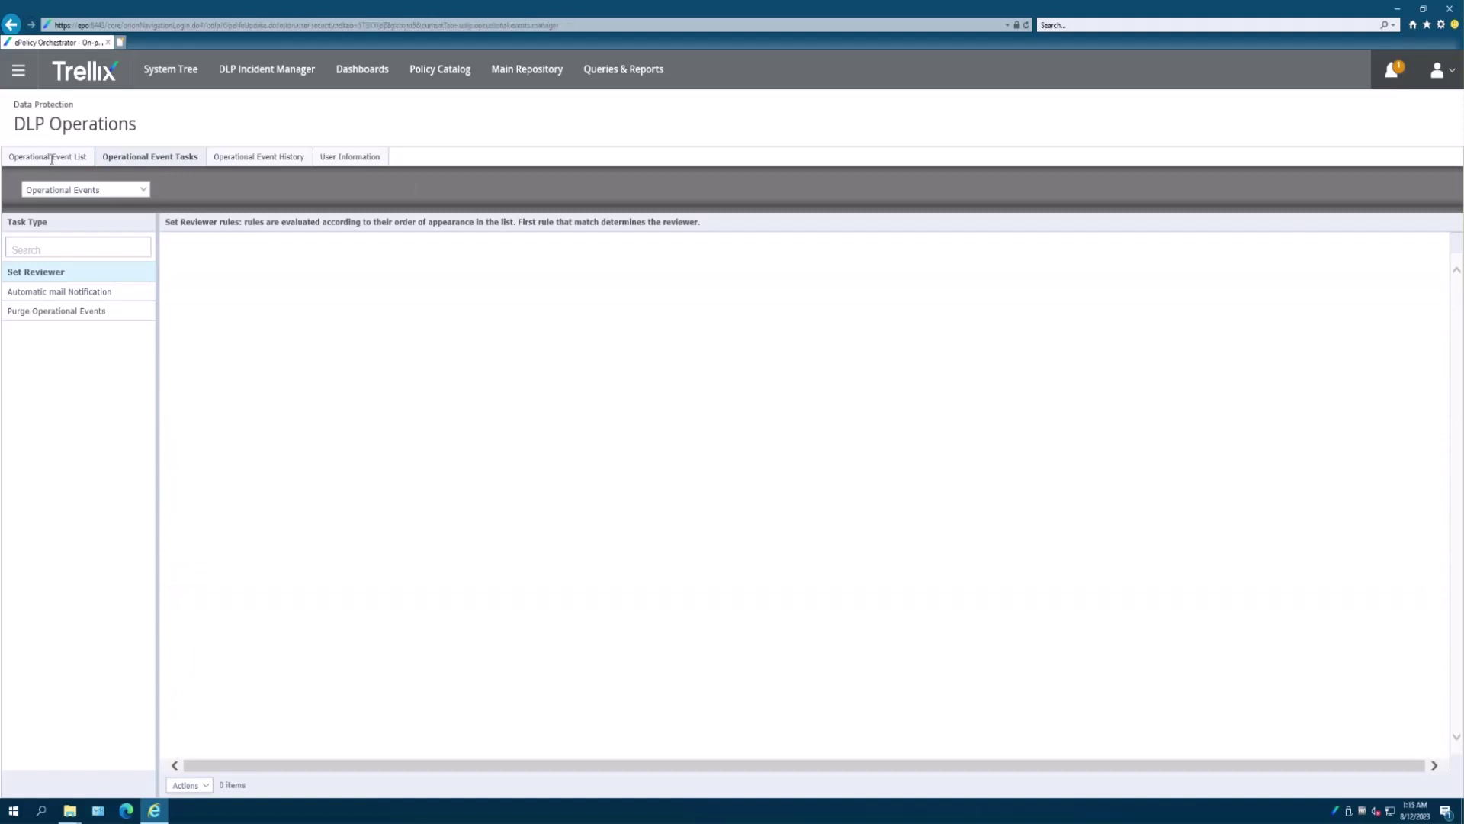
{"action": "left_click", "coordinate": [174, 157]}
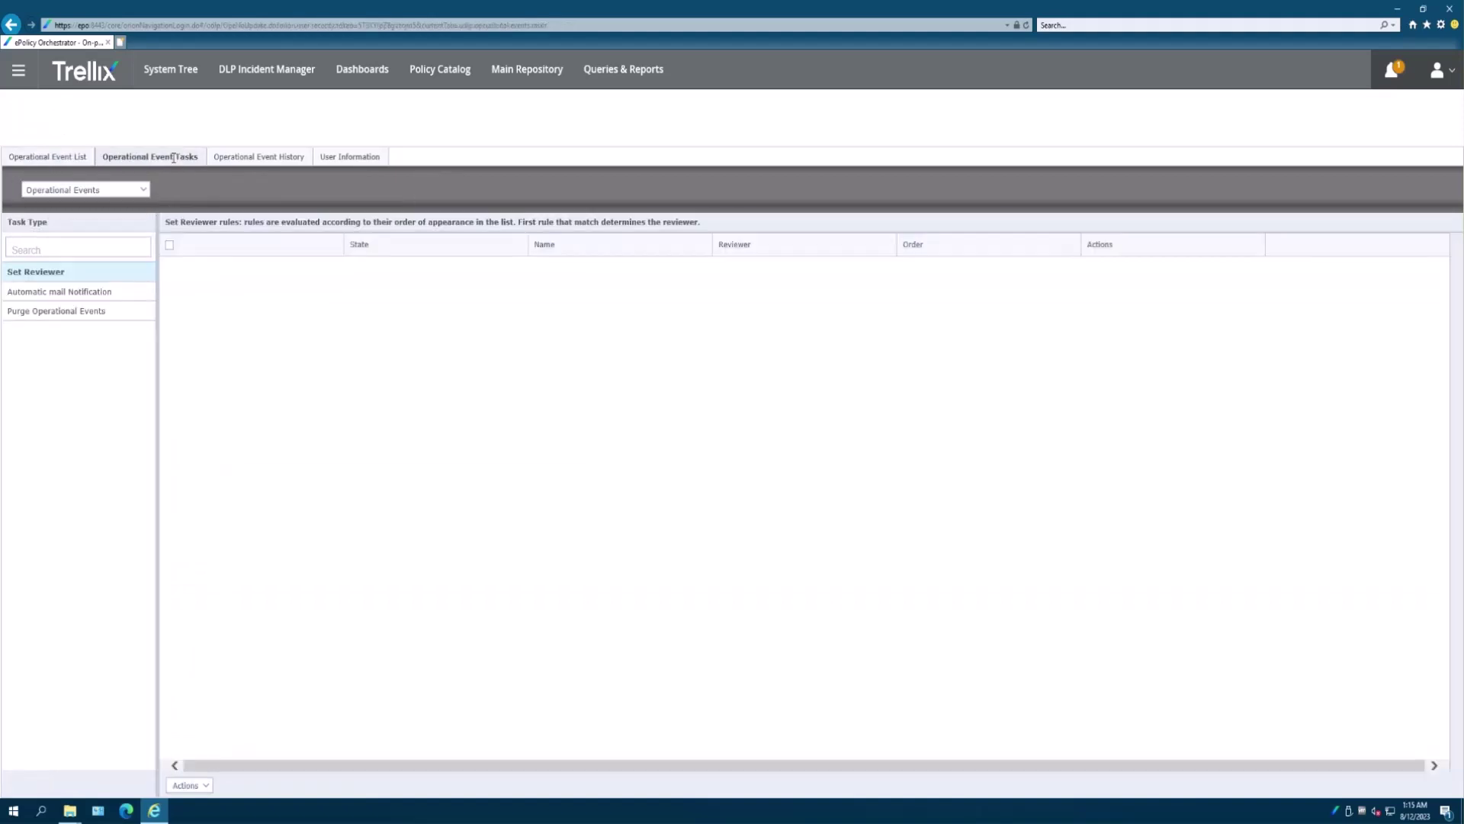
{"action": "left_click", "coordinate": [93, 312]}
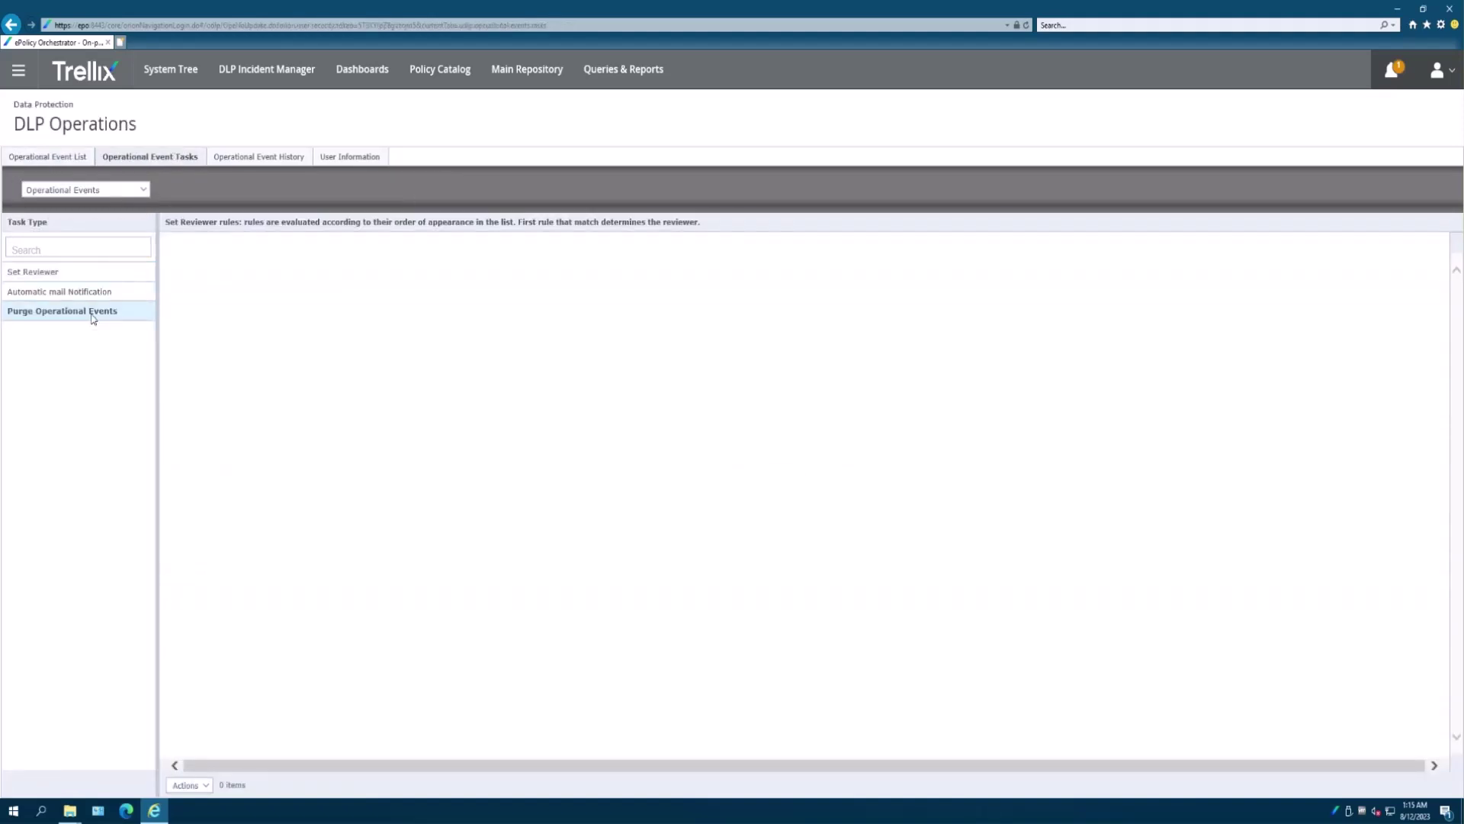
{"action": "left_click", "coordinate": [259, 158]}
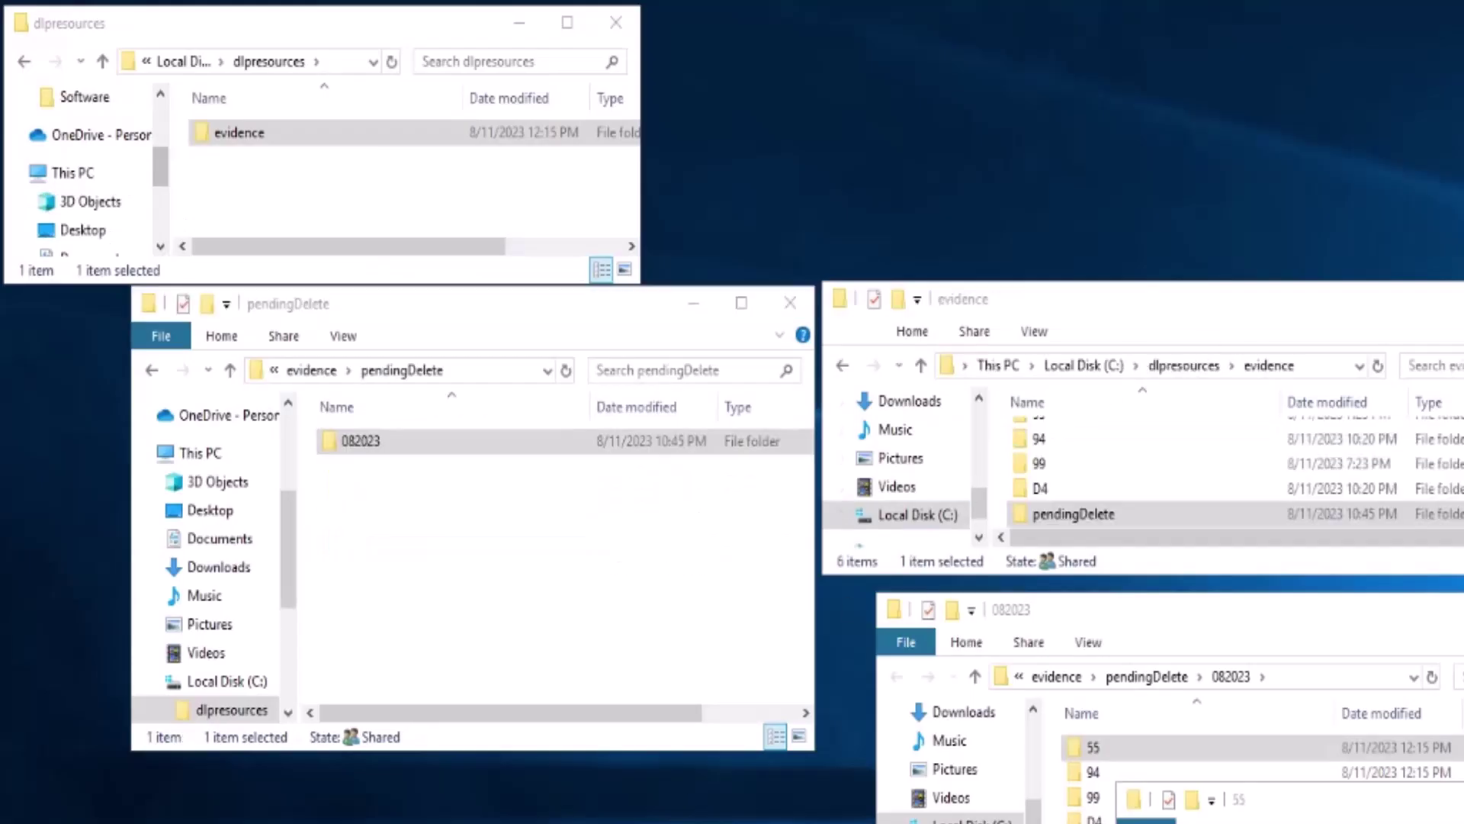
Delete the 082023 folder from pendingDelete
{"action": "left_click", "coordinate": [373, 444]}
{"action": "left_click", "coordinate": [374, 452]}
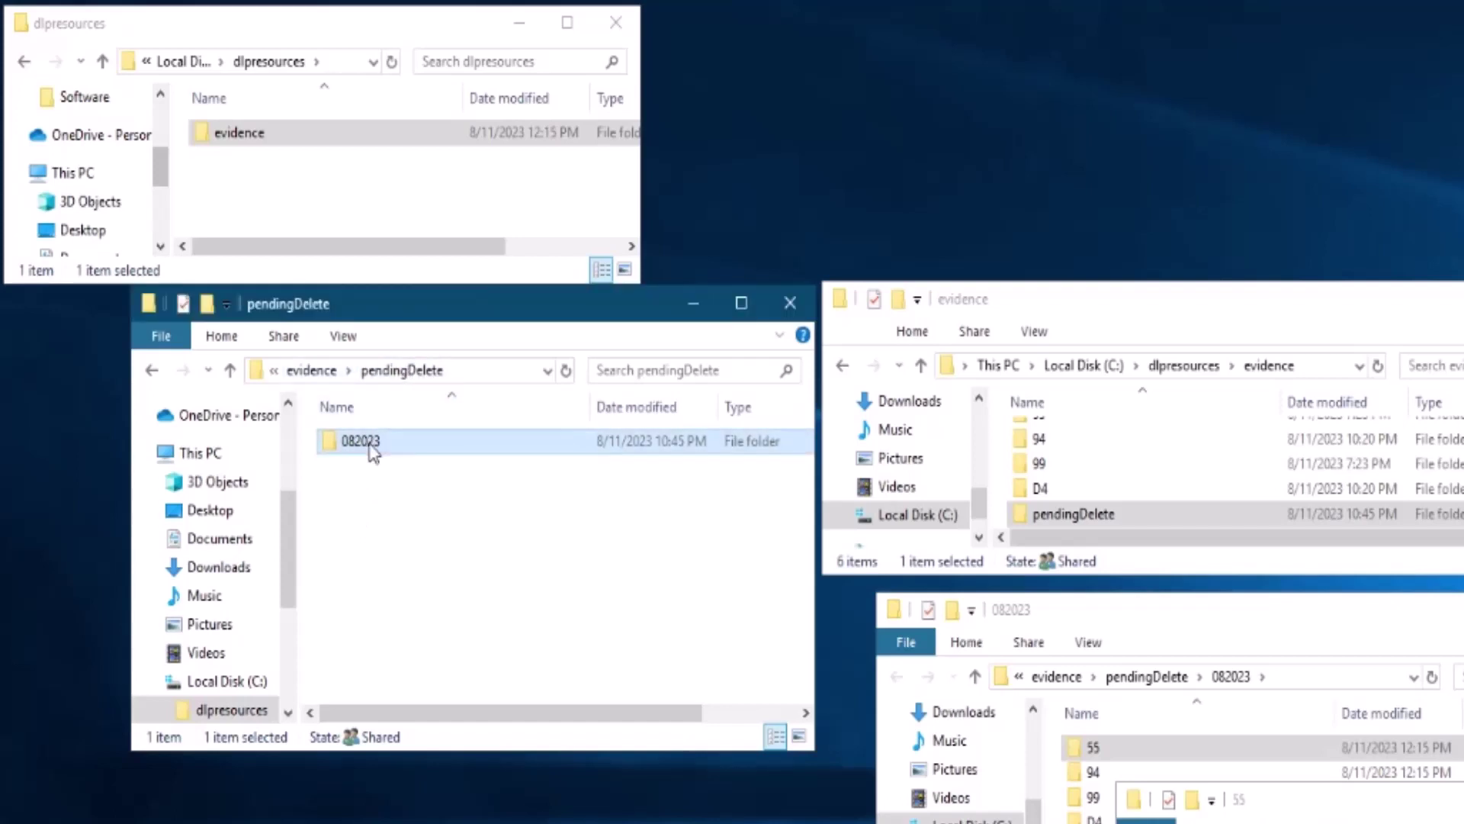
{"action": "key", "text": "Delete"}
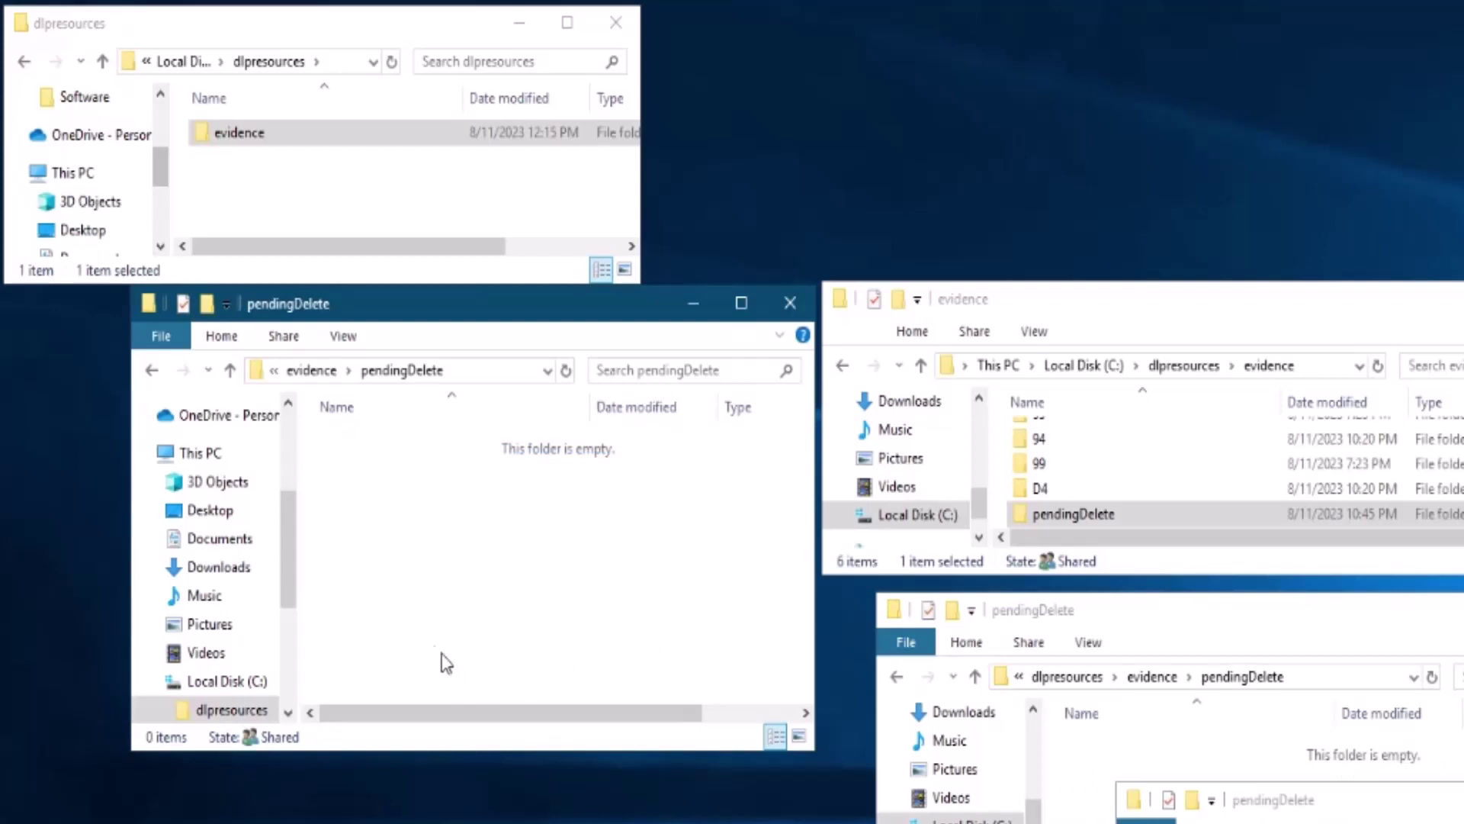
Reopen the evidence folder from dlpresources and enlarge its window to list every item
{"action": "left_click", "coordinate": [1201, 368]}
{"action": "double_click", "coordinate": [1065, 435]}
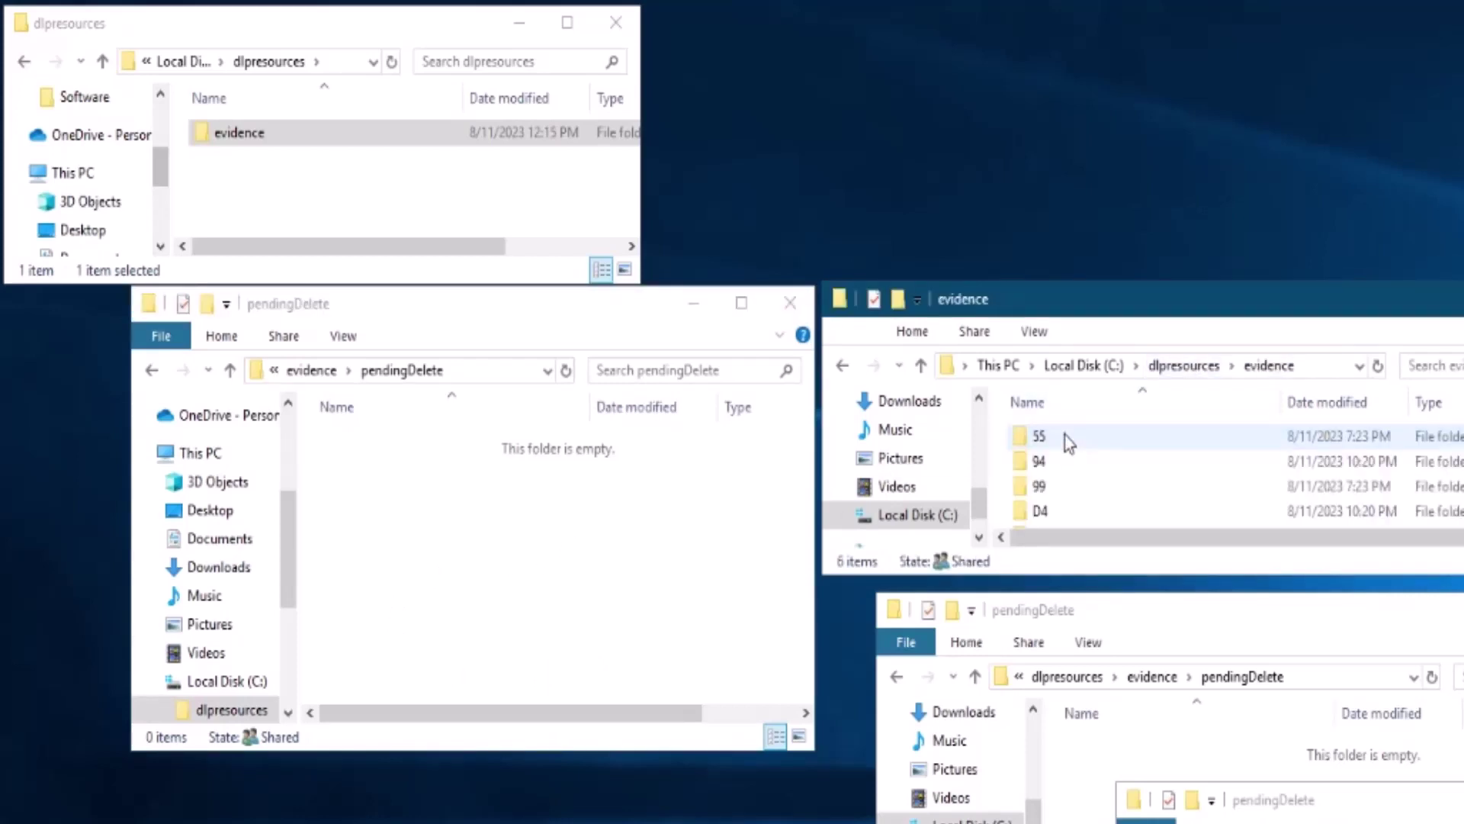
{"action": "left_click_drag", "start_coordinate": [1133, 282], "coordinate": [1118, 54]}
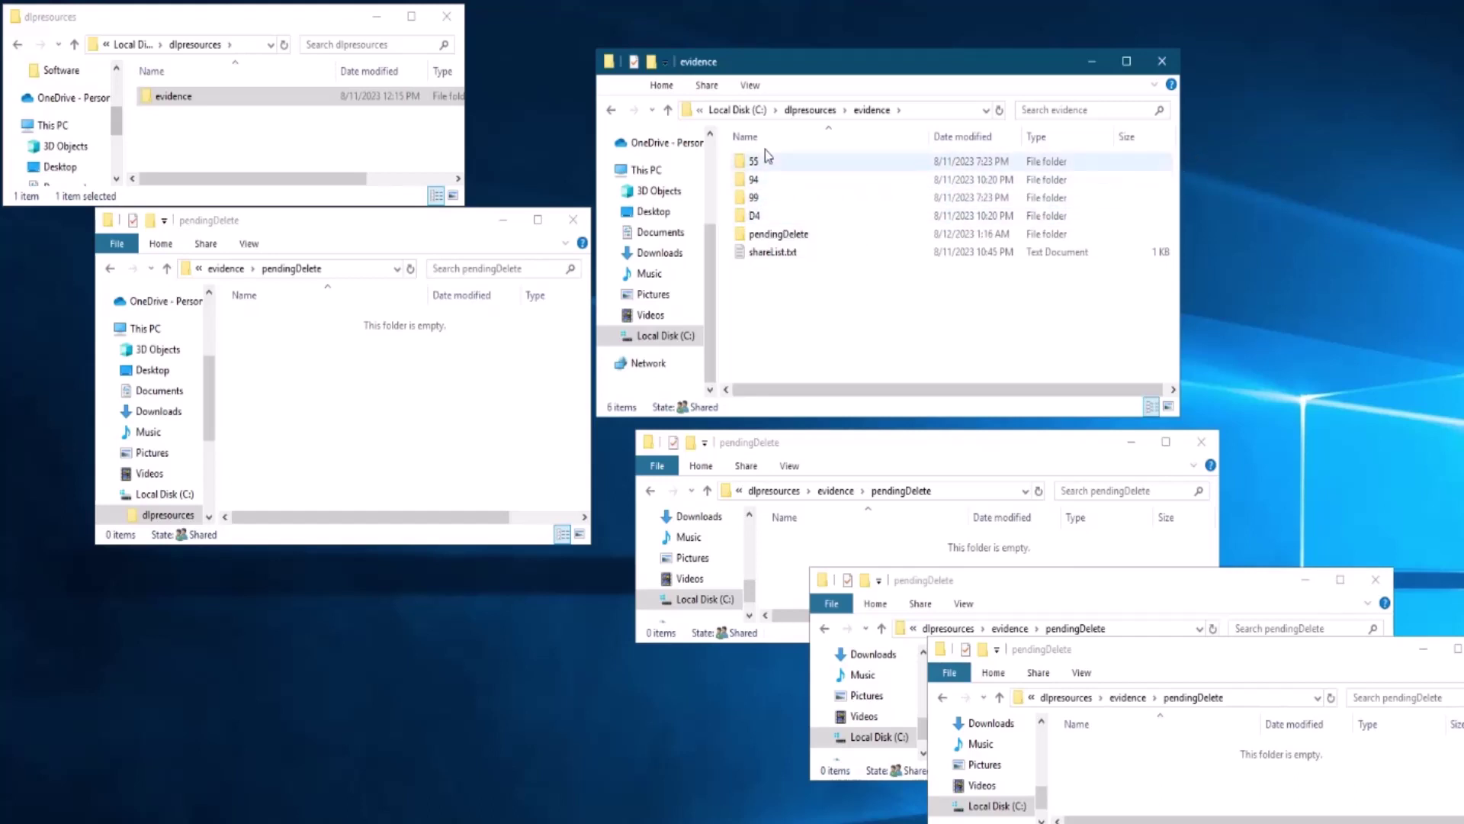
Open evidence folder 55 and its subfolder 39, confirming 39 is empty
{"action": "double_click", "coordinate": [761, 160]}
{"action": "left_click", "coordinate": [758, 167]}
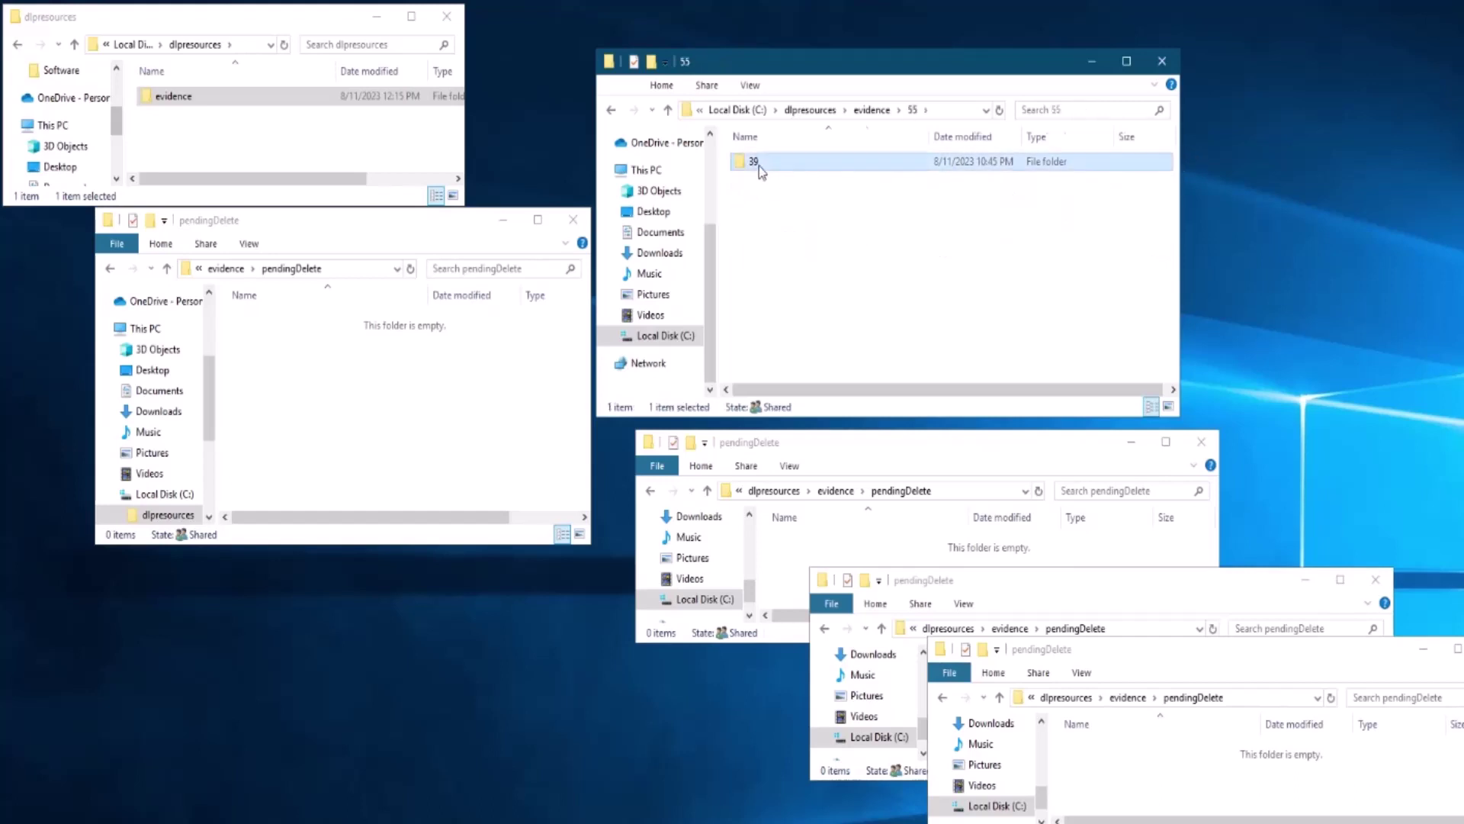
{"action": "double_click", "coordinate": [758, 166]}
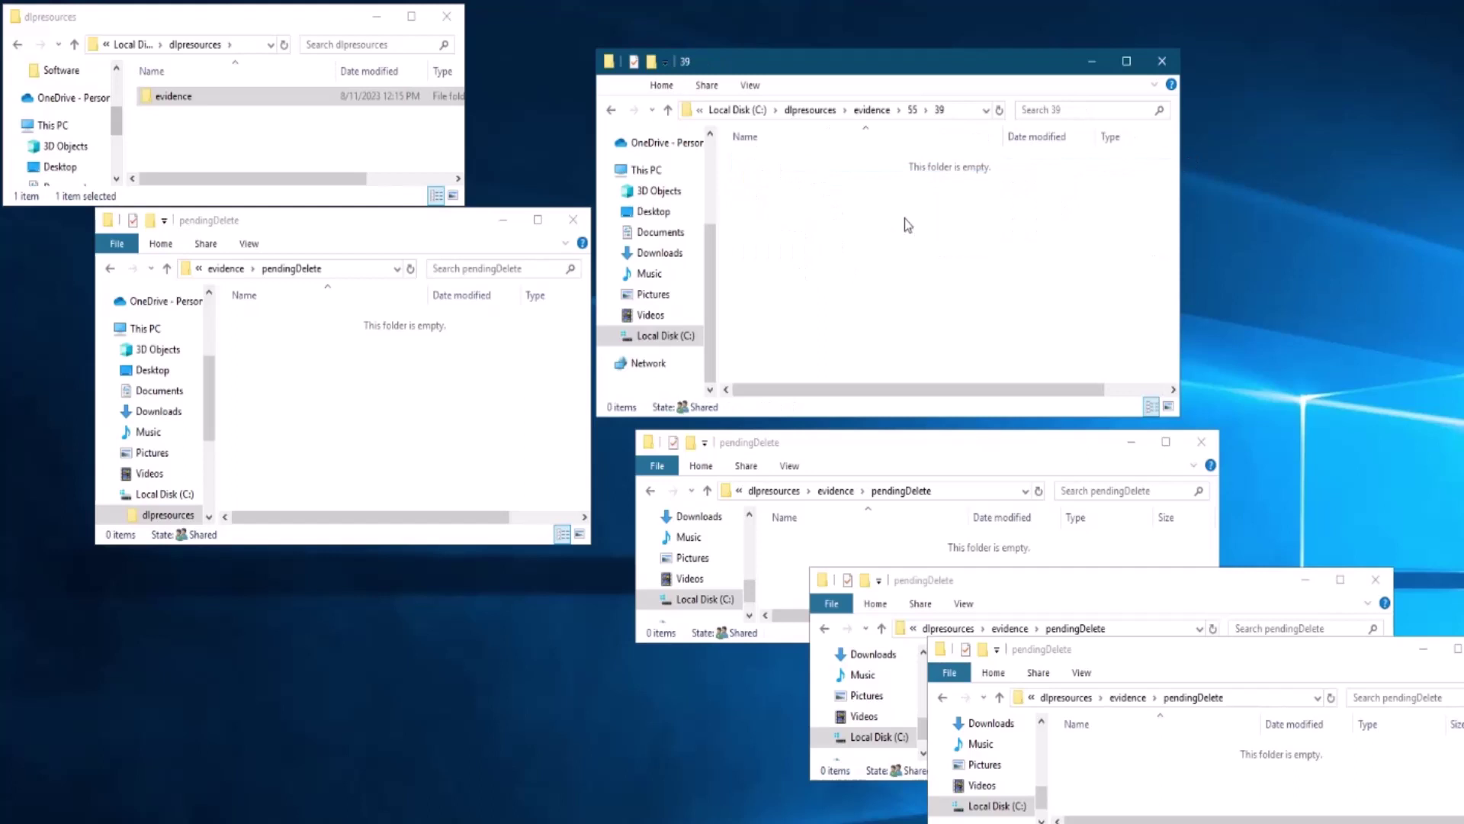